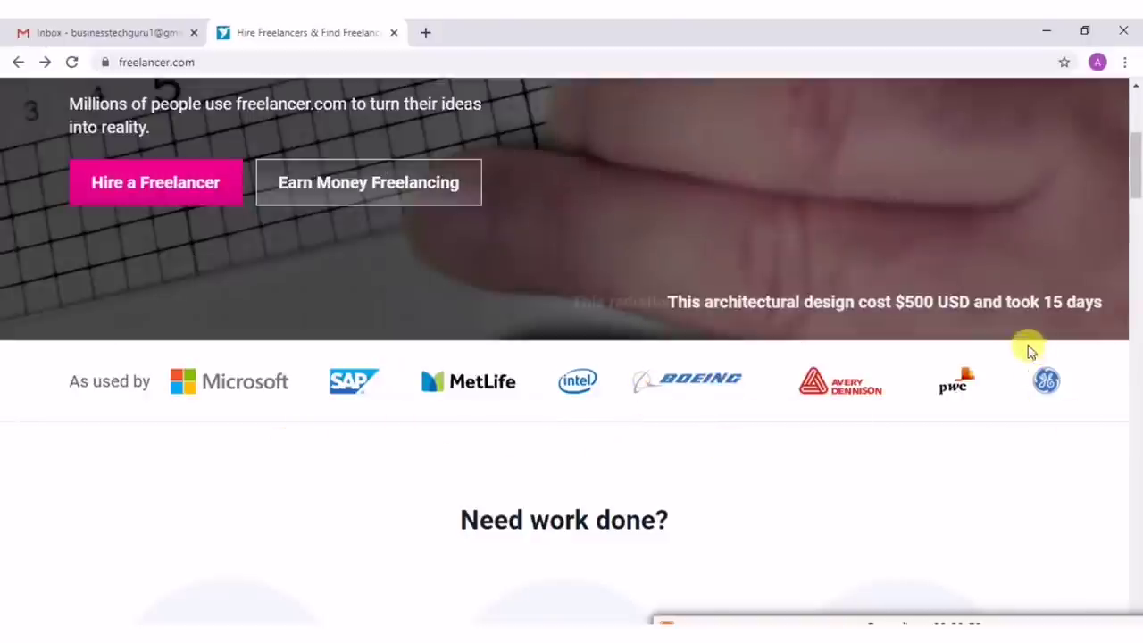
pyautogui.scroll(4, 360, 235)
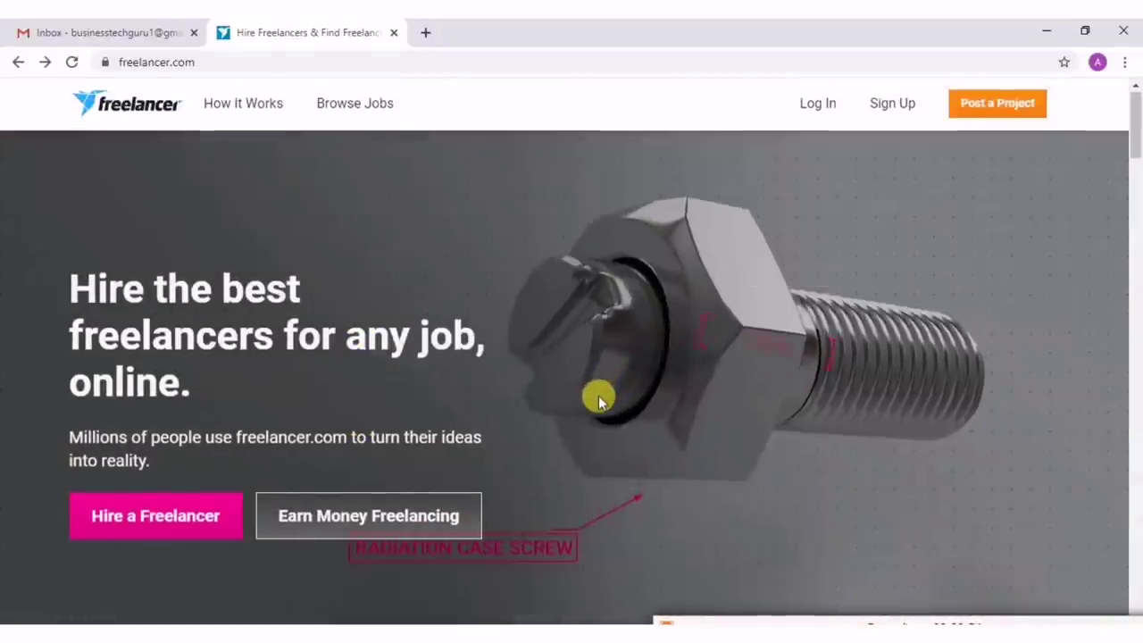
pyautogui.scroll(-1, 598, 394)
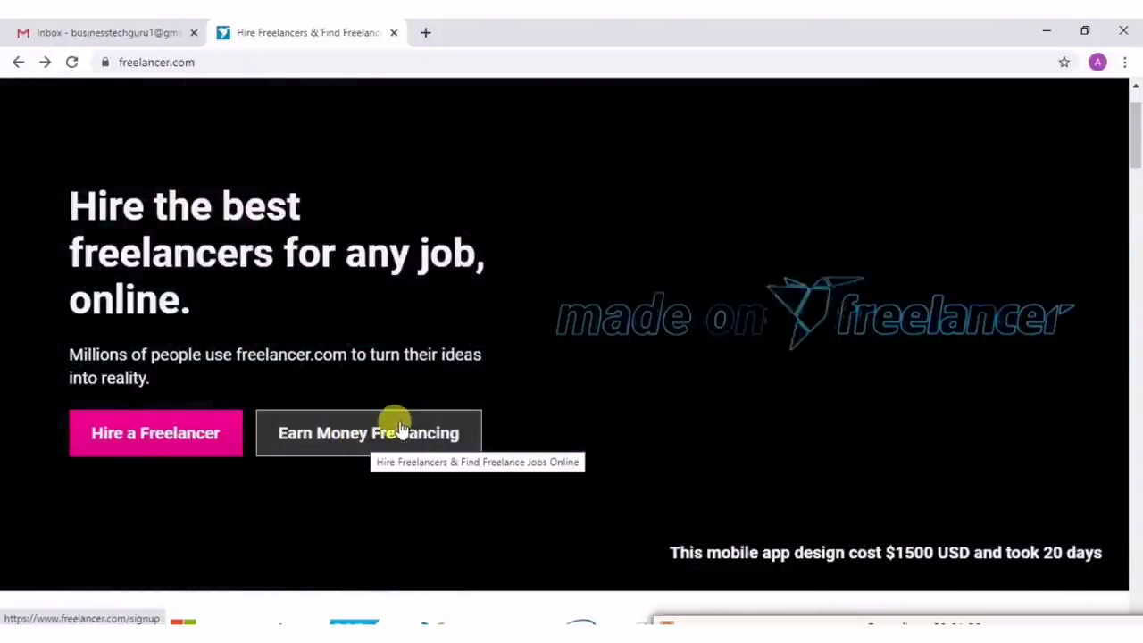
# Start freelancer sign-up and enter the account e-mail address and a password.
pyautogui.click(399, 434)
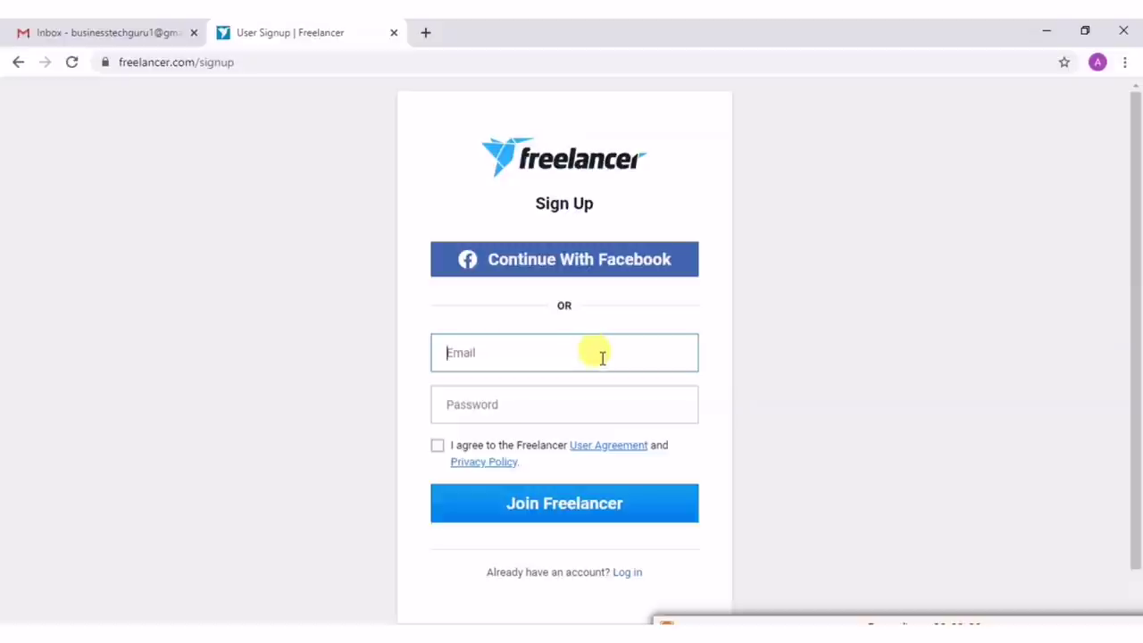
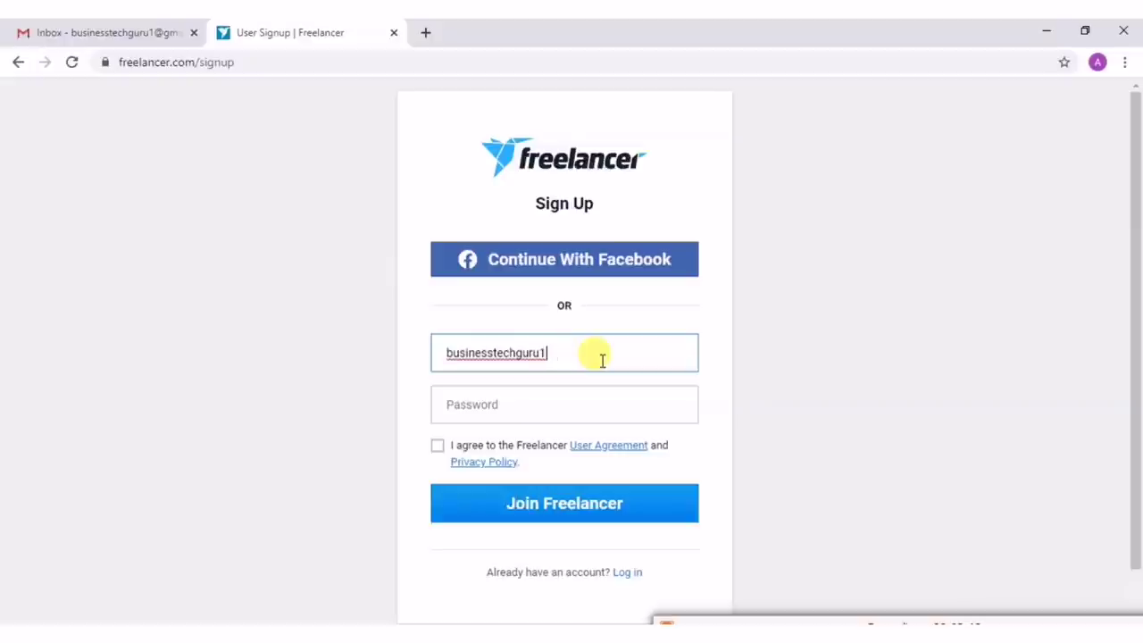
pyautogui.click(525, 406)
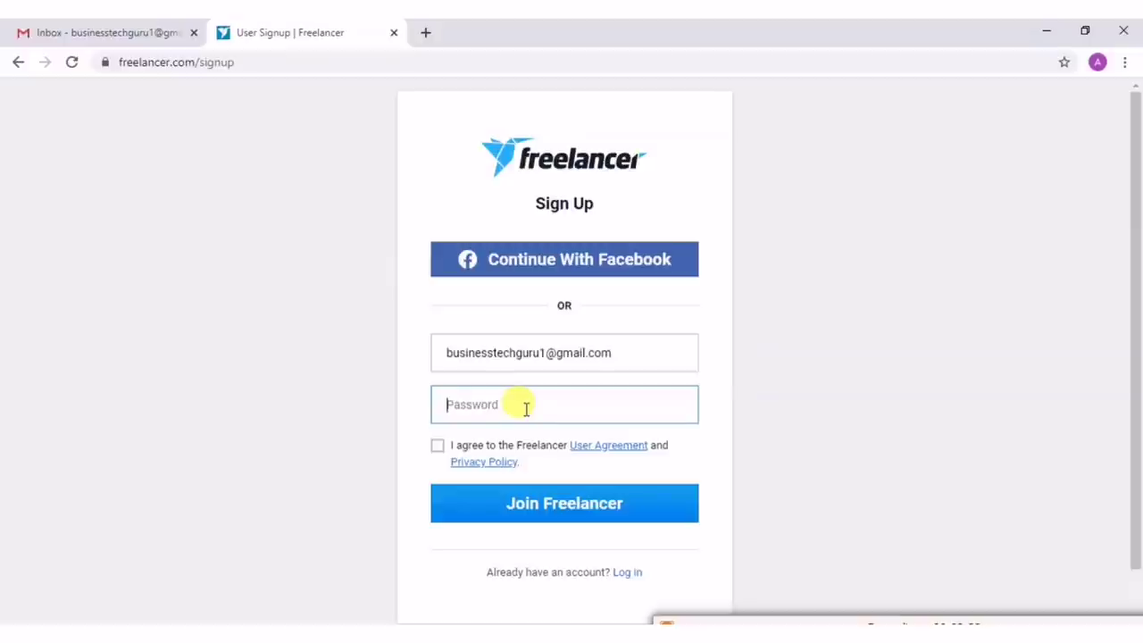
pyautogui.write('1')
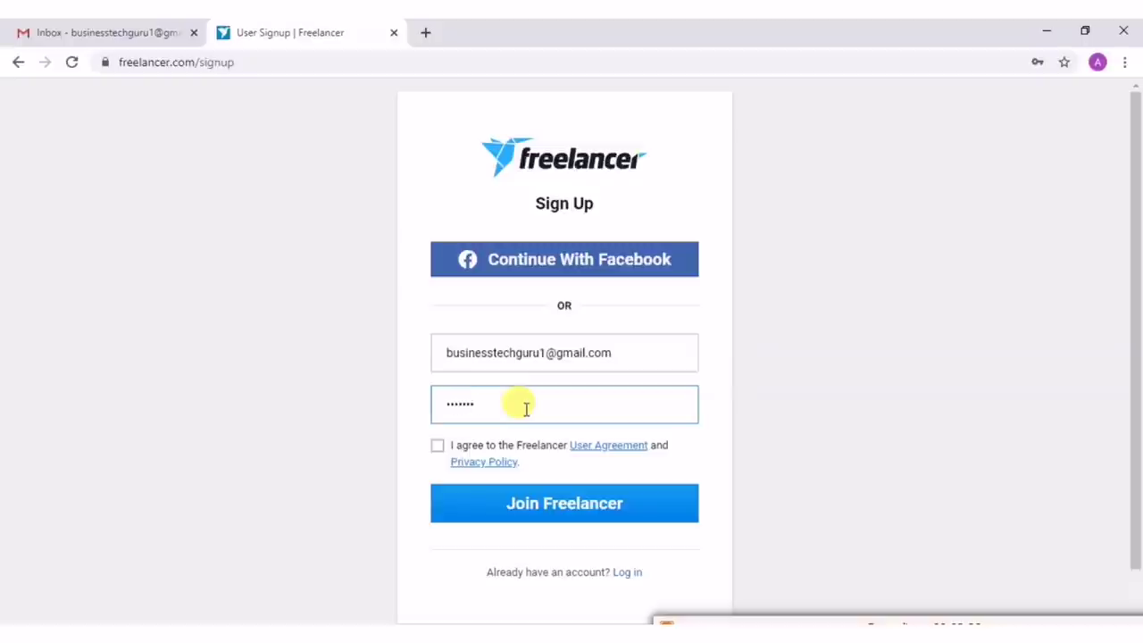
pyautogui.write('23')
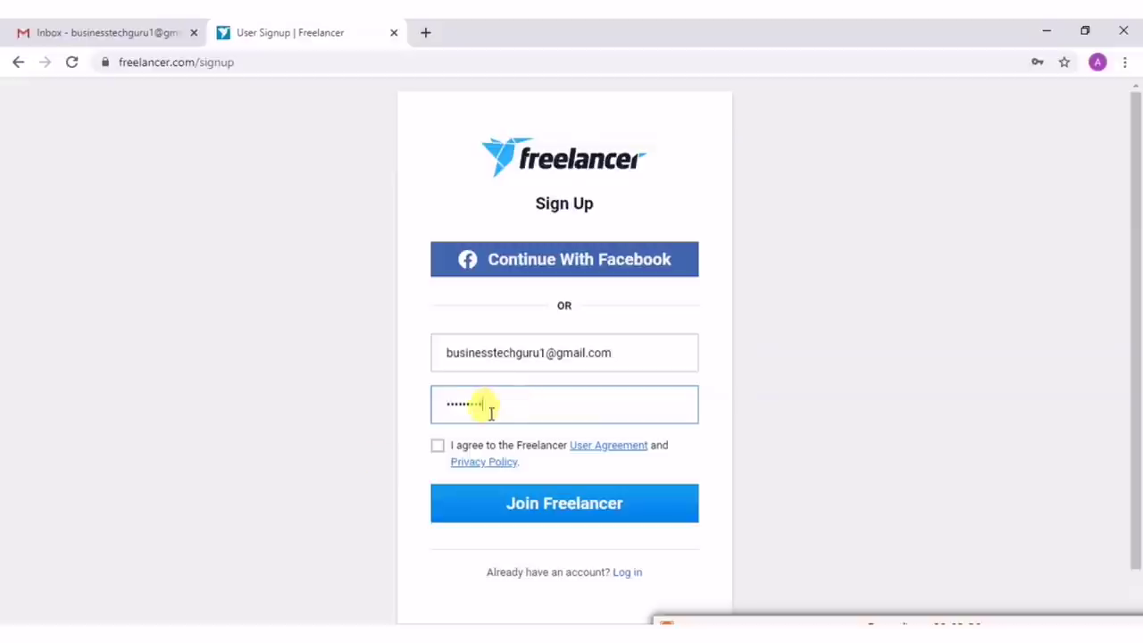
# Accept the user agreement and privacy policy, and submit the sign-up details.
pyautogui.click(437, 448)
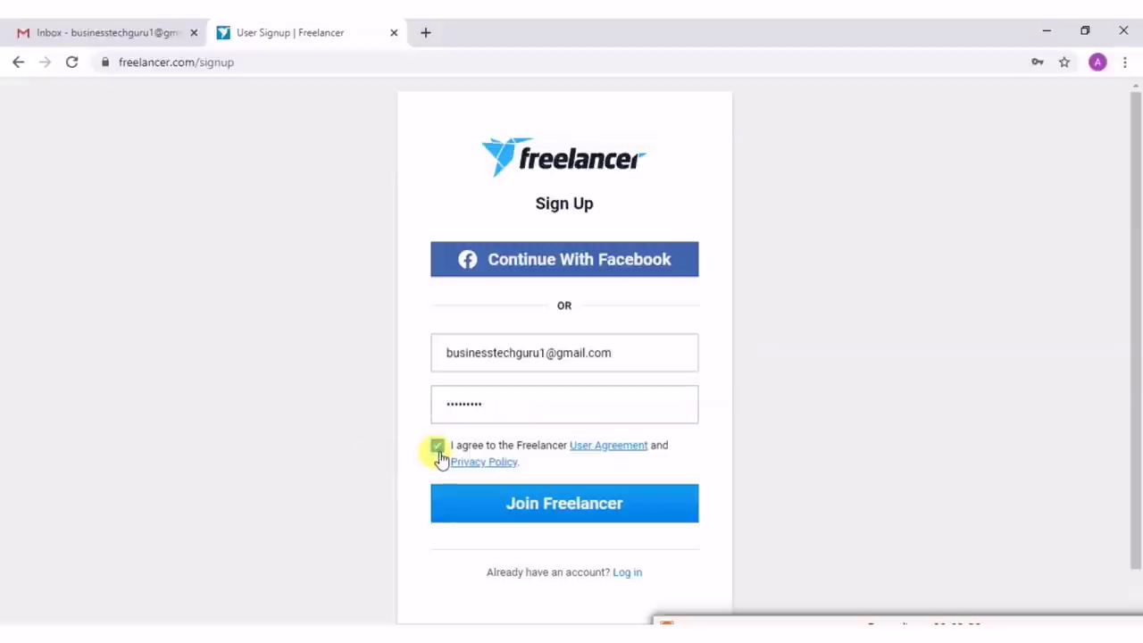
pyautogui.click(489, 514)
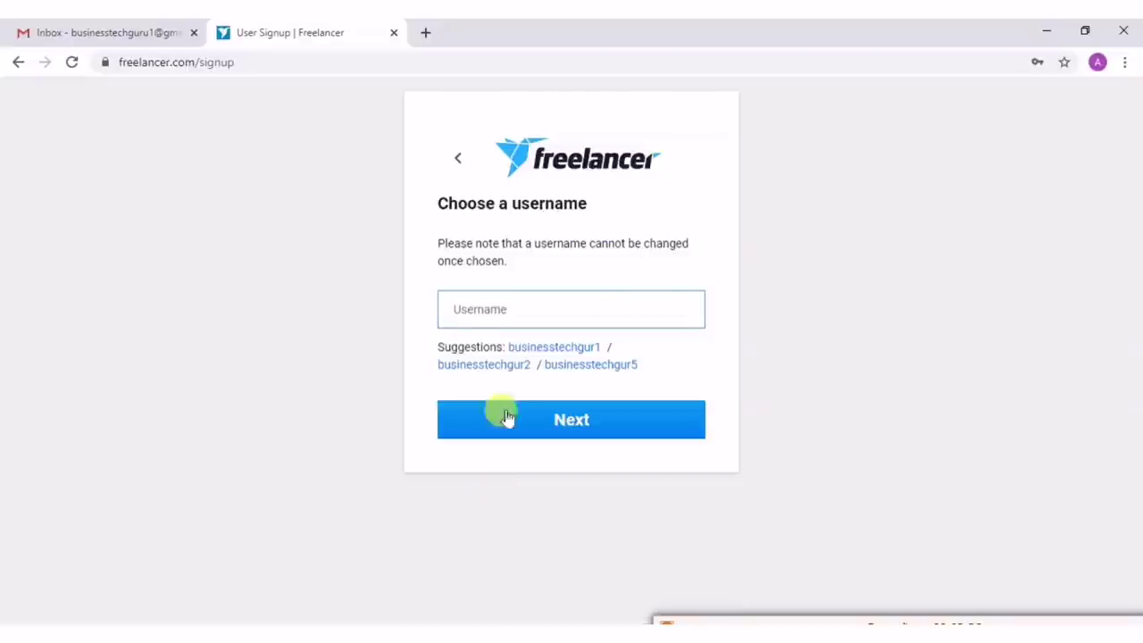
pyautogui.click(494, 309)
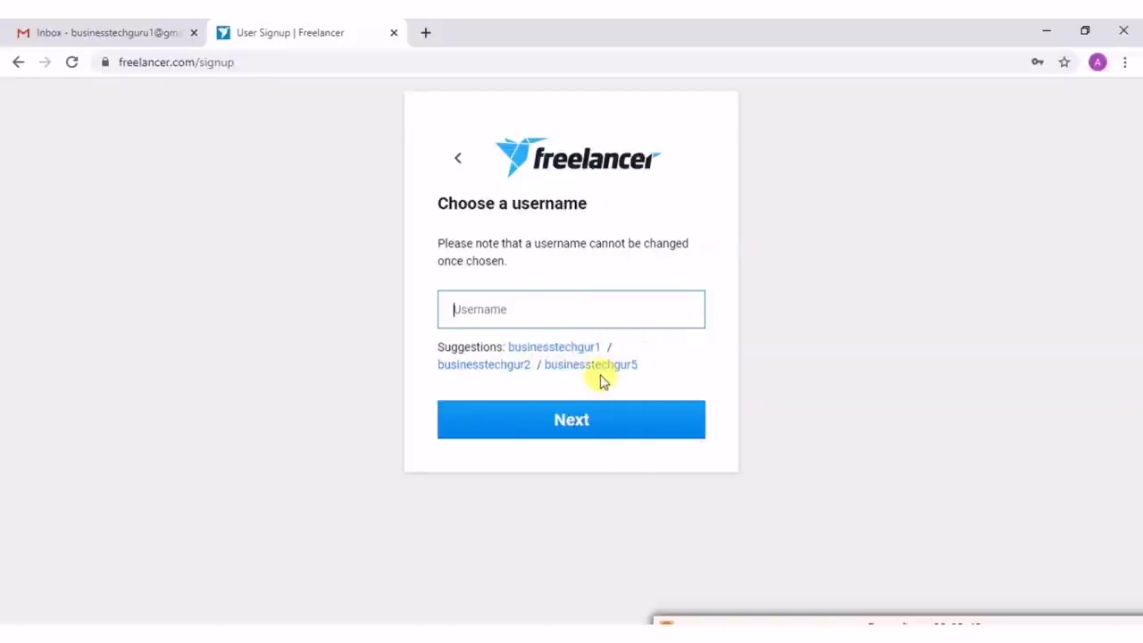
# Take the first suggested username and set the account up for finding work.
pyautogui.click(549, 348)
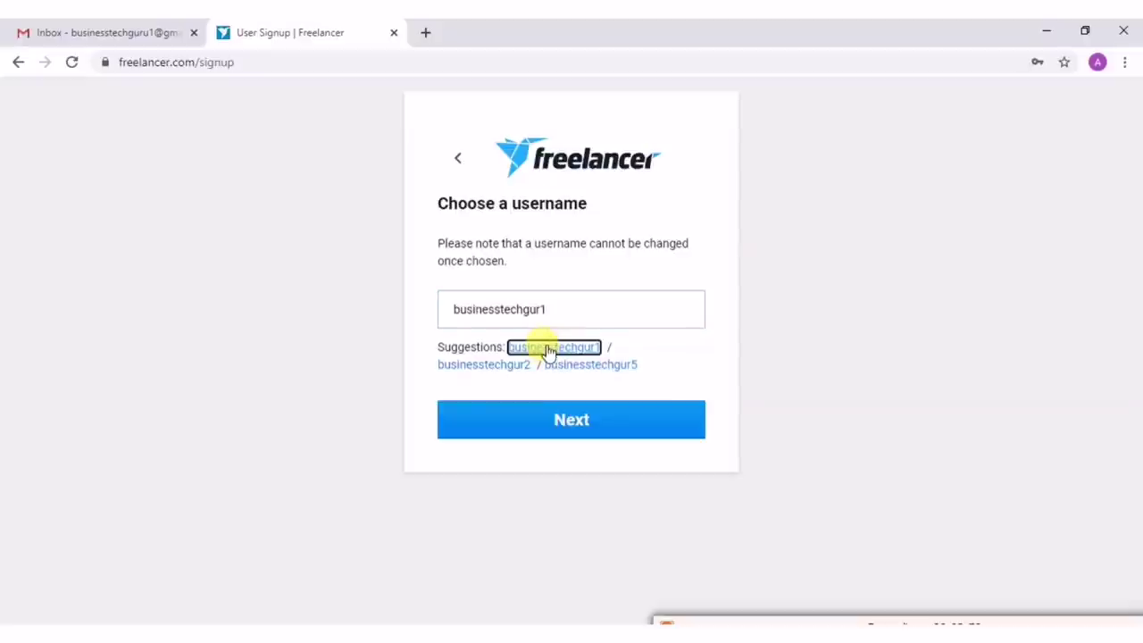
pyautogui.click(552, 418)
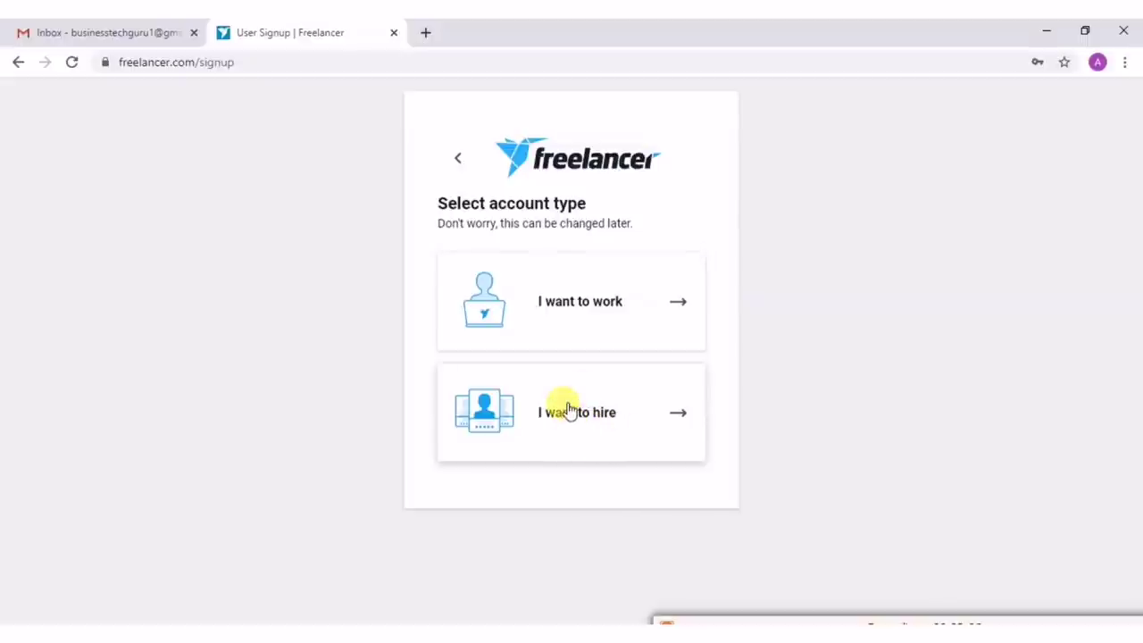
pyautogui.click(574, 308)
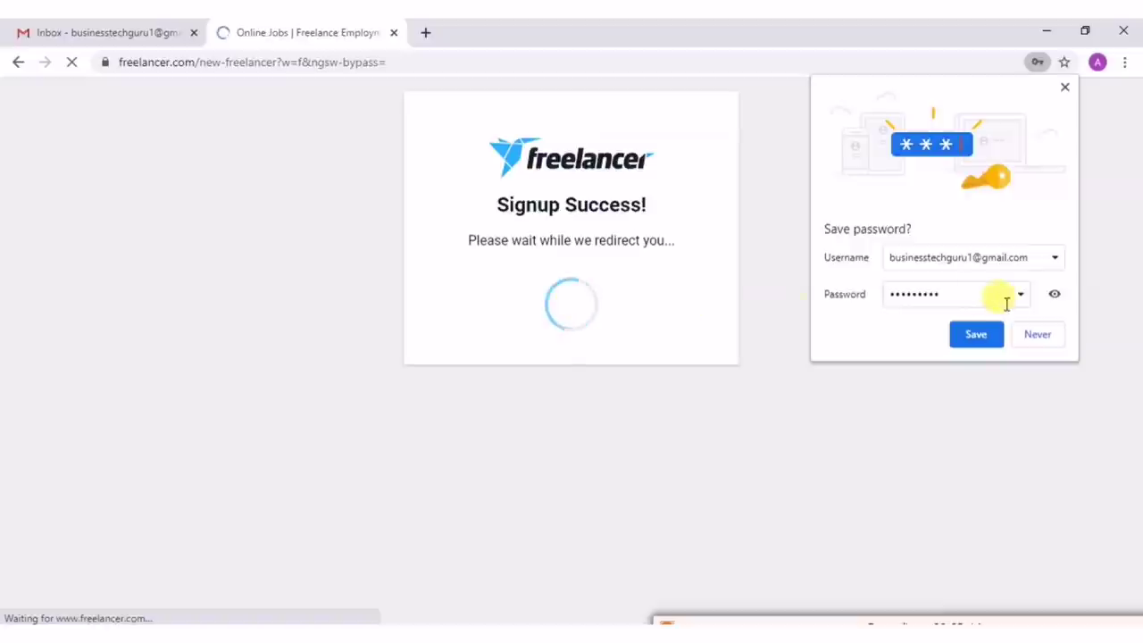
pyautogui.click(1034, 336)
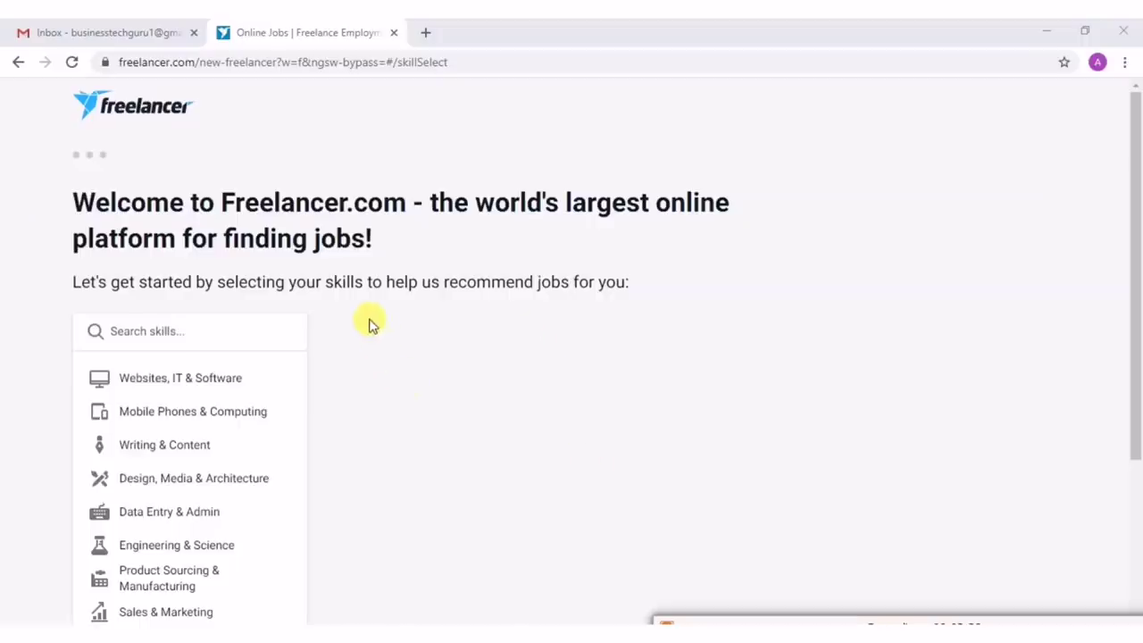
# Scroll down the welcome page to see all the skill categories.
pyautogui.scroll(-2, 375, 313)
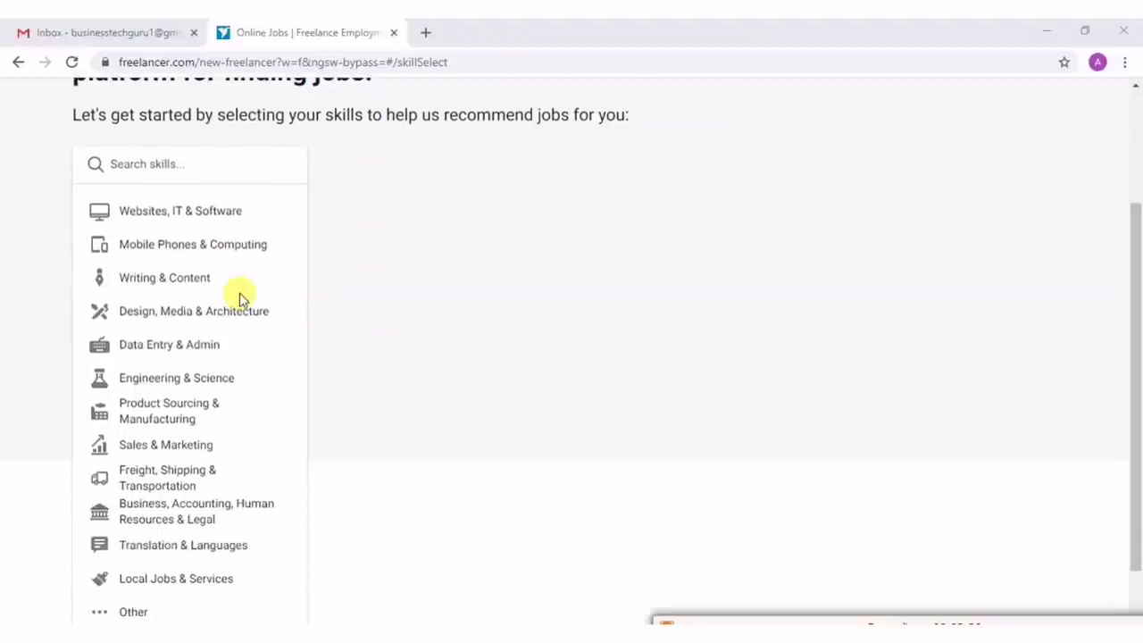
pyautogui.scroll(-1, 240, 301)
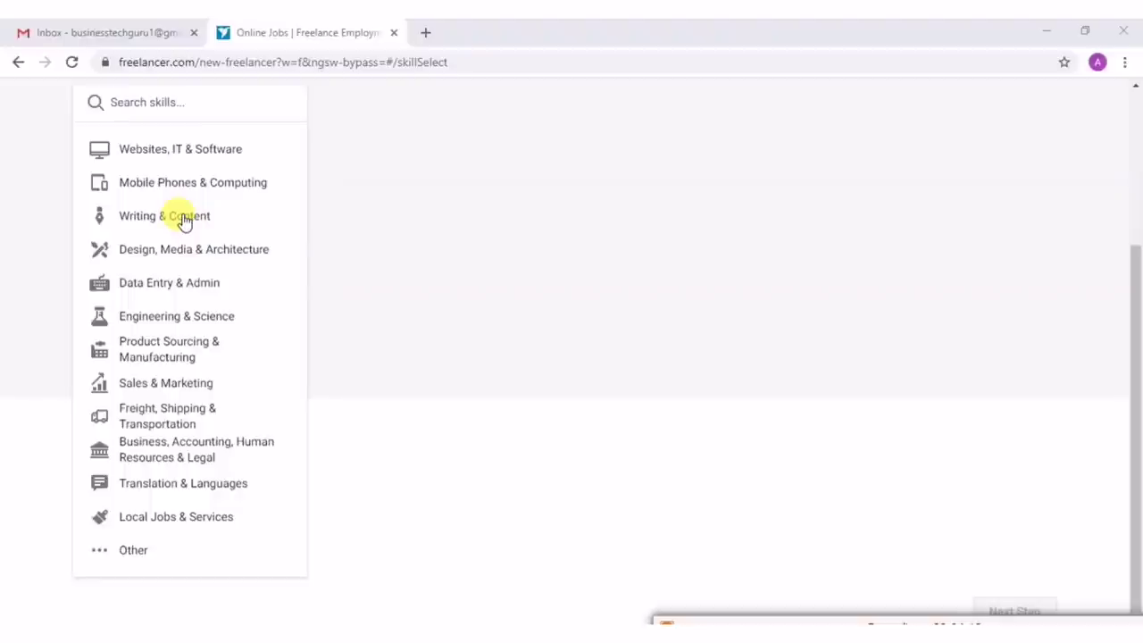
# In Data Entry & Admin, add Data Entry, Data Processing, Excel, Web Search, Email Handling, Article Submission, Data Analytics.
pyautogui.click(176, 282)
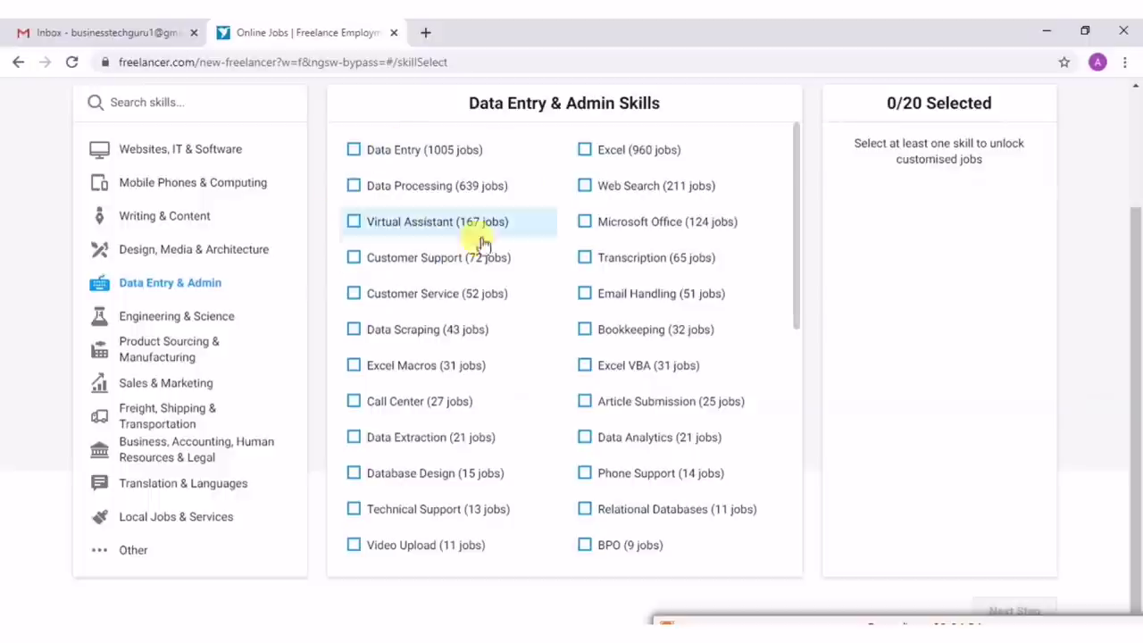
pyautogui.scroll(-4, 709, 357)
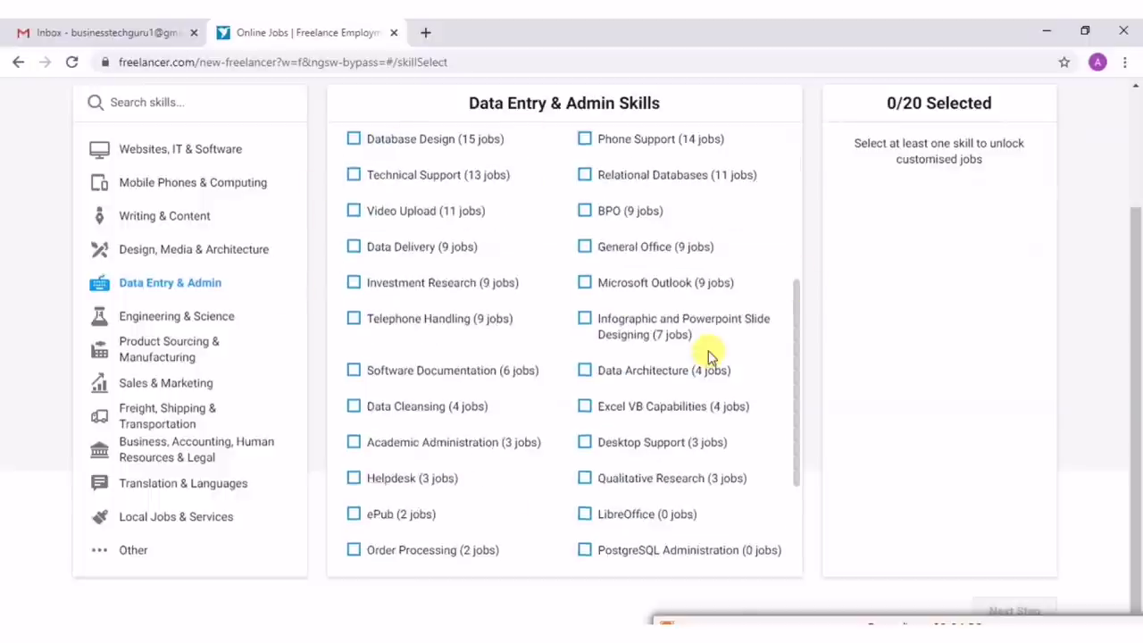
pyautogui.scroll(3, 706, 354)
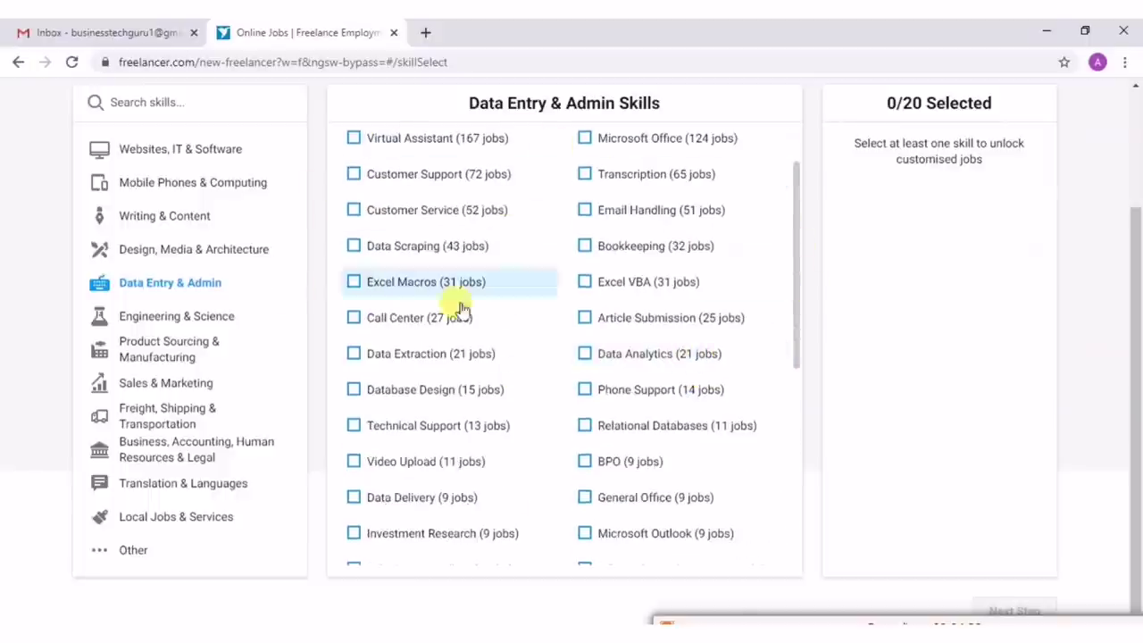
pyautogui.scroll(-4, 616, 290)
pyautogui.scroll(5, 612, 292)
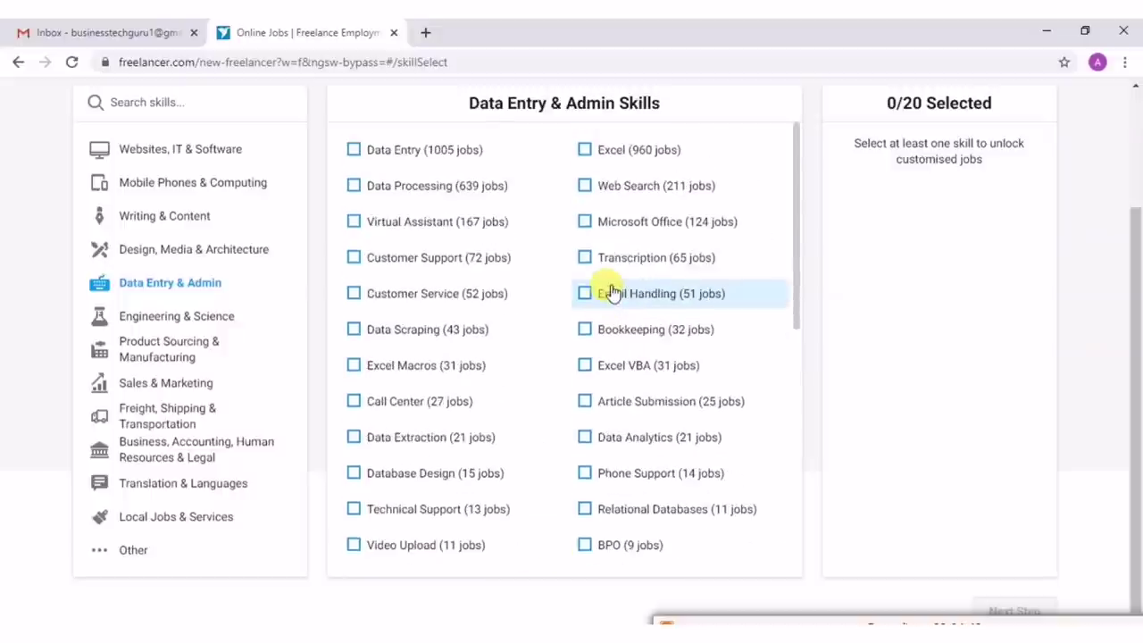
pyautogui.click(353, 154)
pyautogui.click(356, 188)
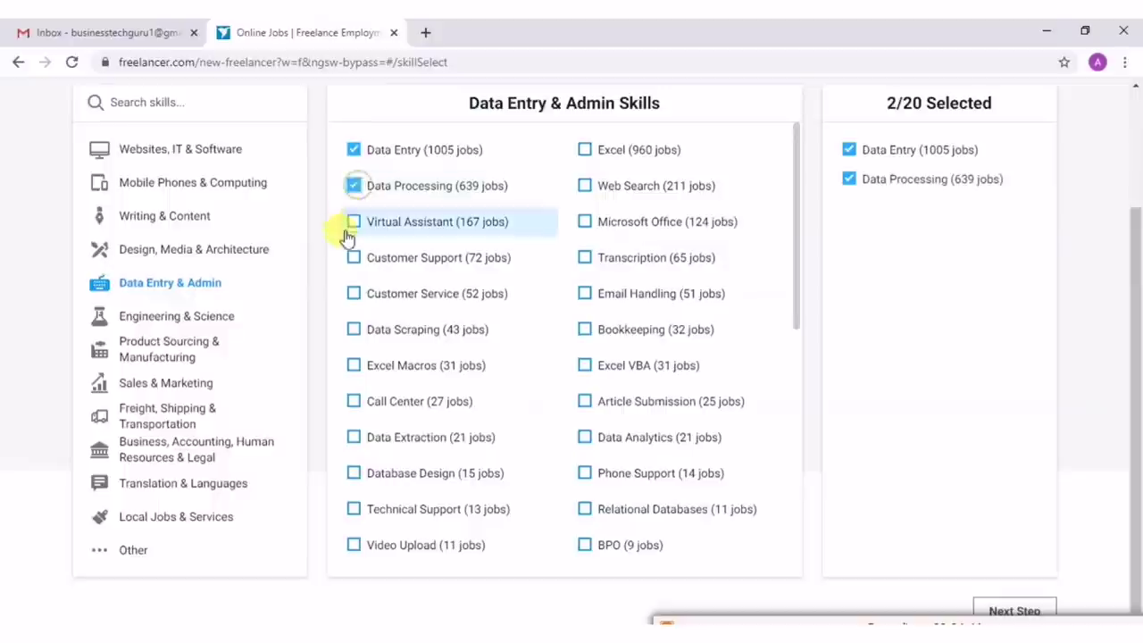
pyautogui.click(588, 150)
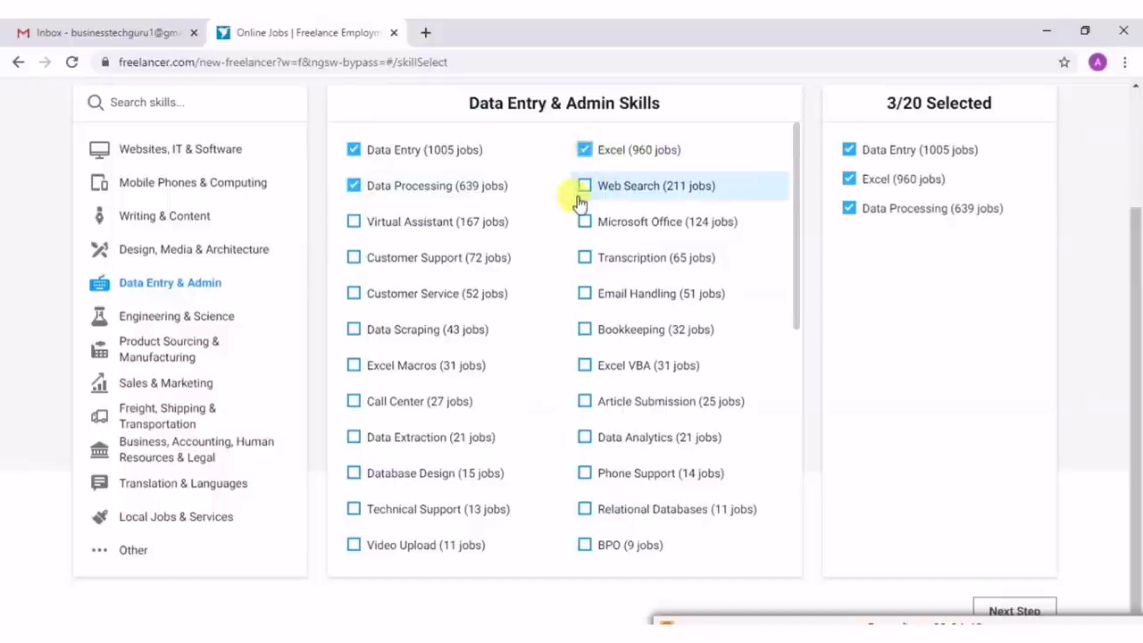
pyautogui.click(583, 189)
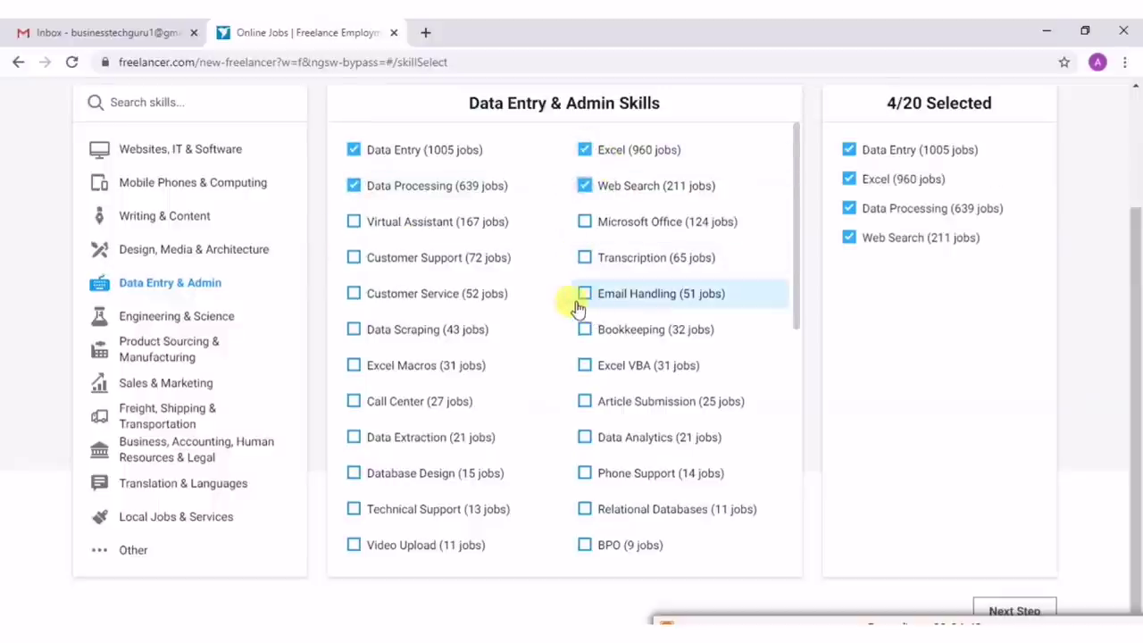
pyautogui.click(583, 294)
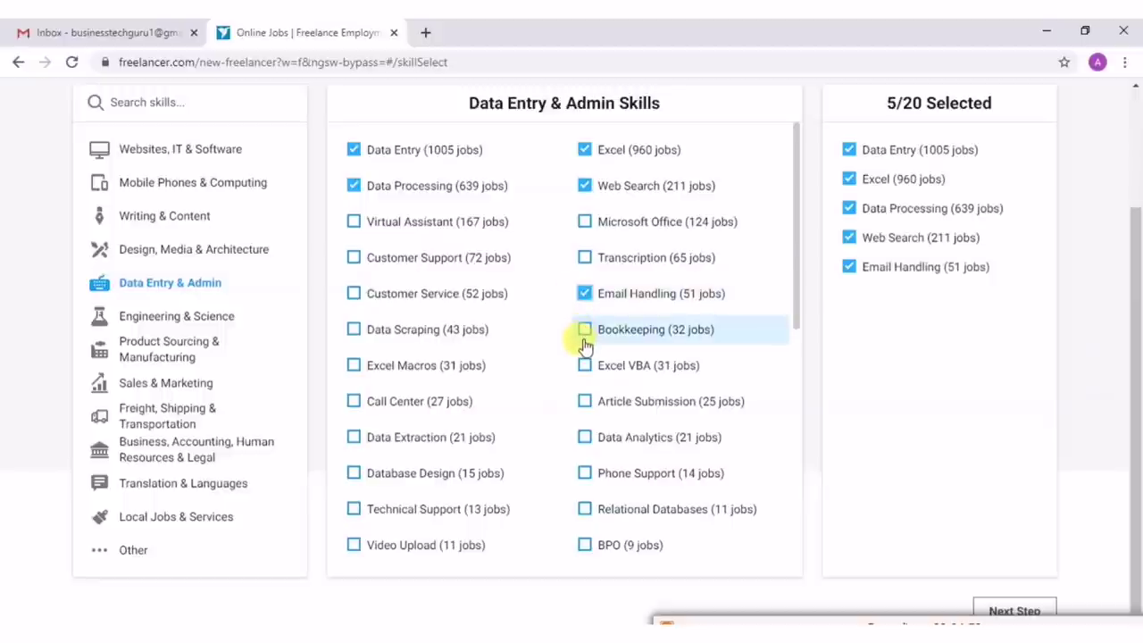
pyautogui.click(585, 406)
pyautogui.click(585, 438)
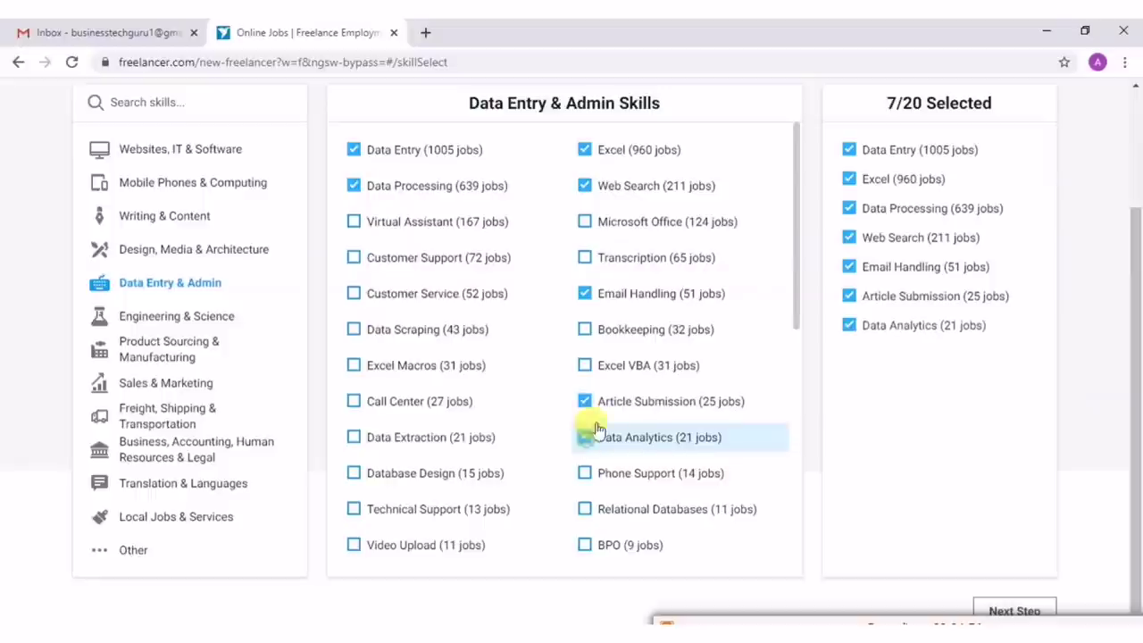
# Add Technical Support, Database Design, Call Center, Excel Macros, Customer Service, Customer Support and Virtual Assistant.
pyautogui.click(354, 511)
pyautogui.click(353, 475)
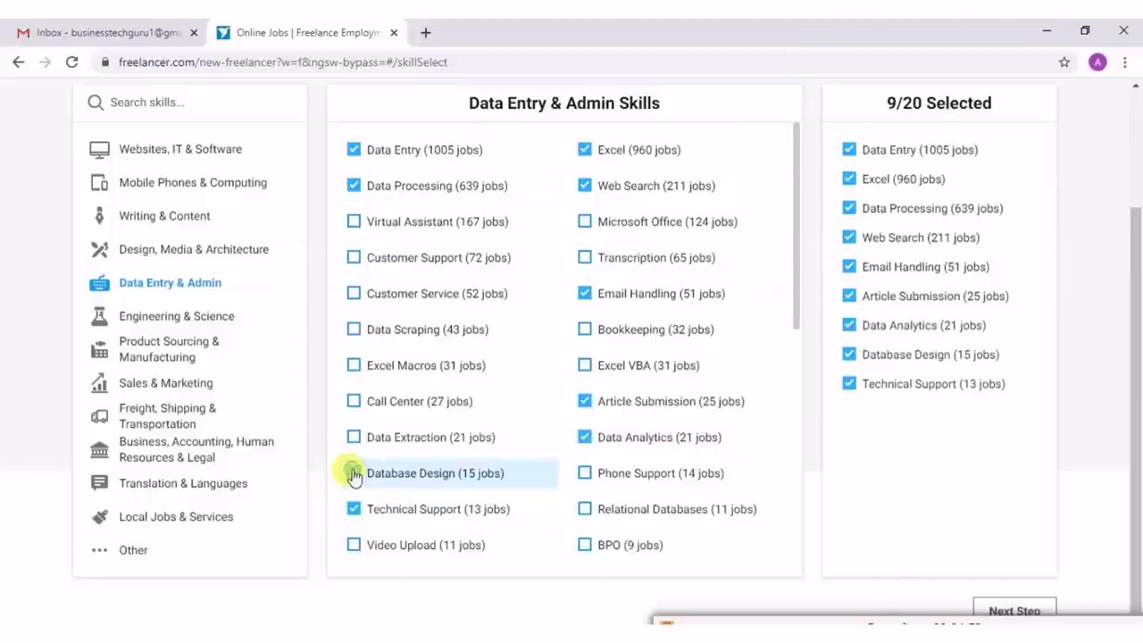
pyautogui.click(353, 403)
pyautogui.click(352, 368)
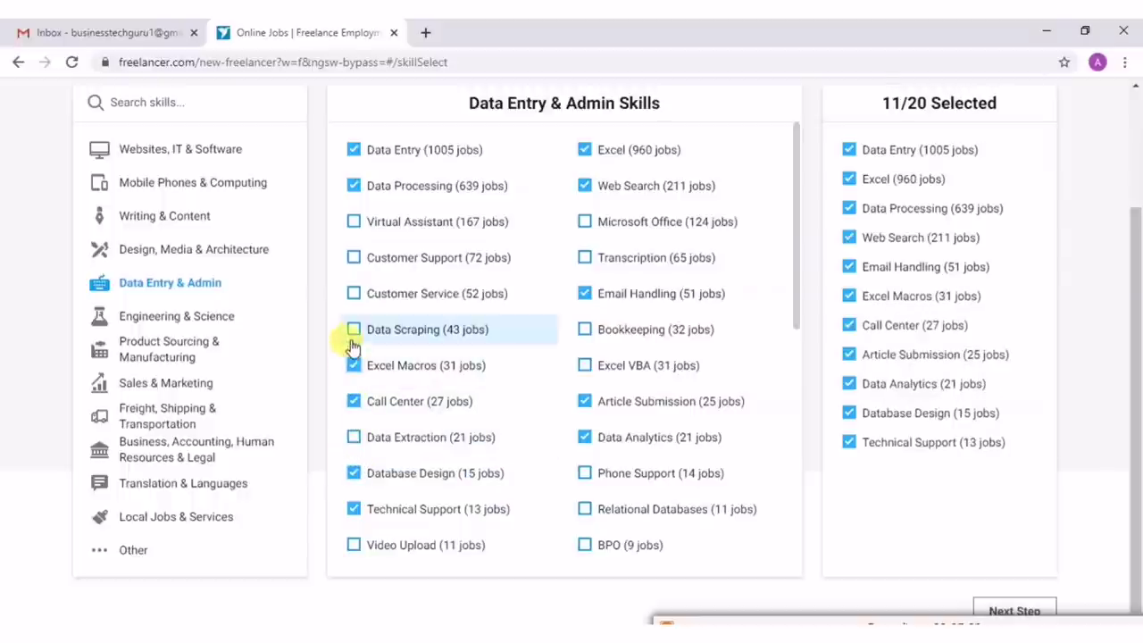
pyautogui.click(354, 295)
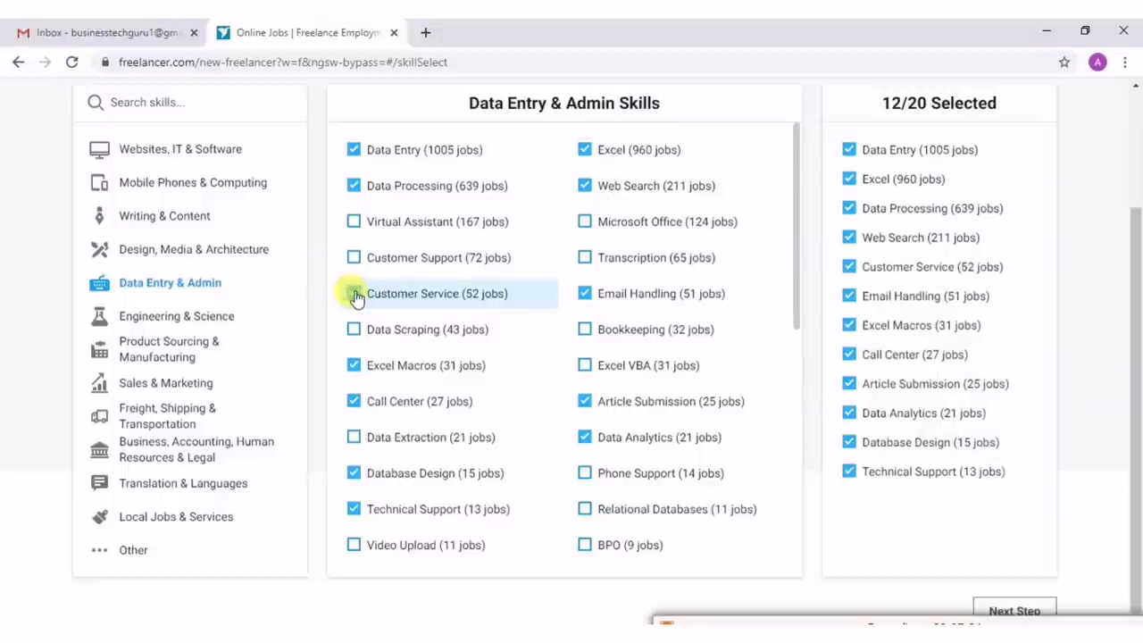
pyautogui.click(352, 259)
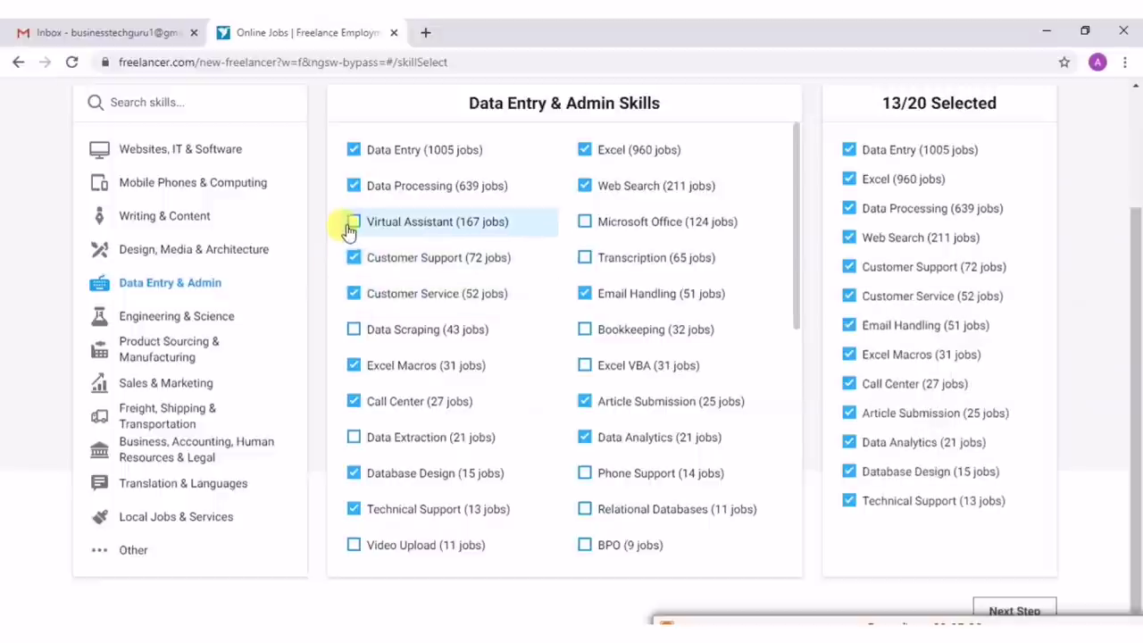
pyautogui.click(353, 222)
# Add Microsoft Office, Transcription, Phone Support, Excel VBA, Data Extraction and Data Delivery to reach 20/20.
pyautogui.click(585, 223)
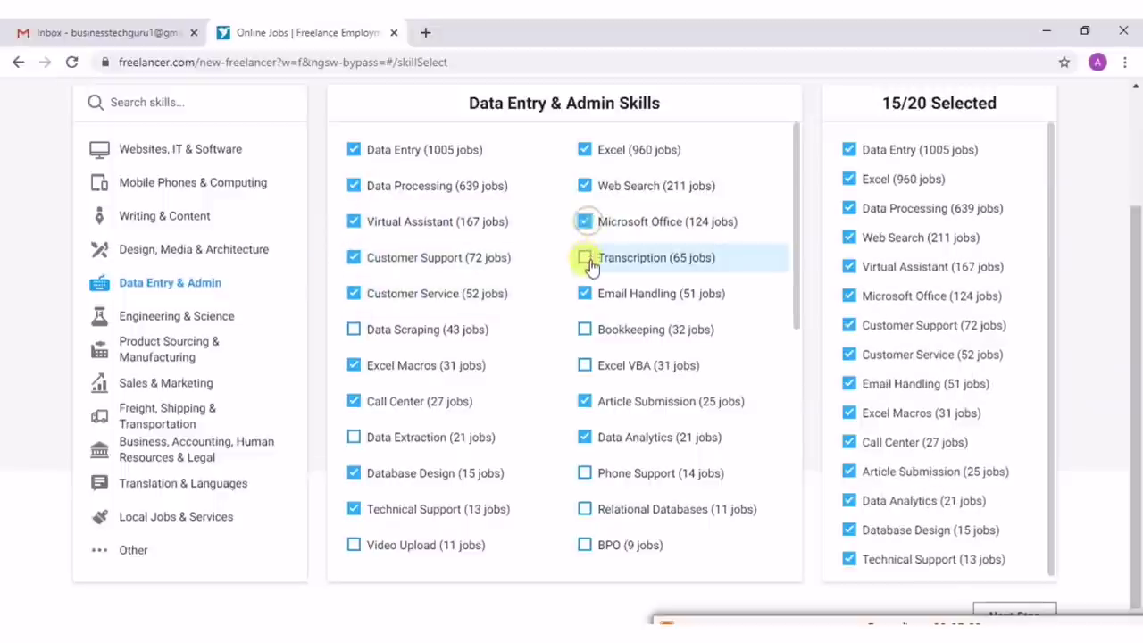
pyautogui.click(584, 258)
pyautogui.scroll(-1, 583, 265)
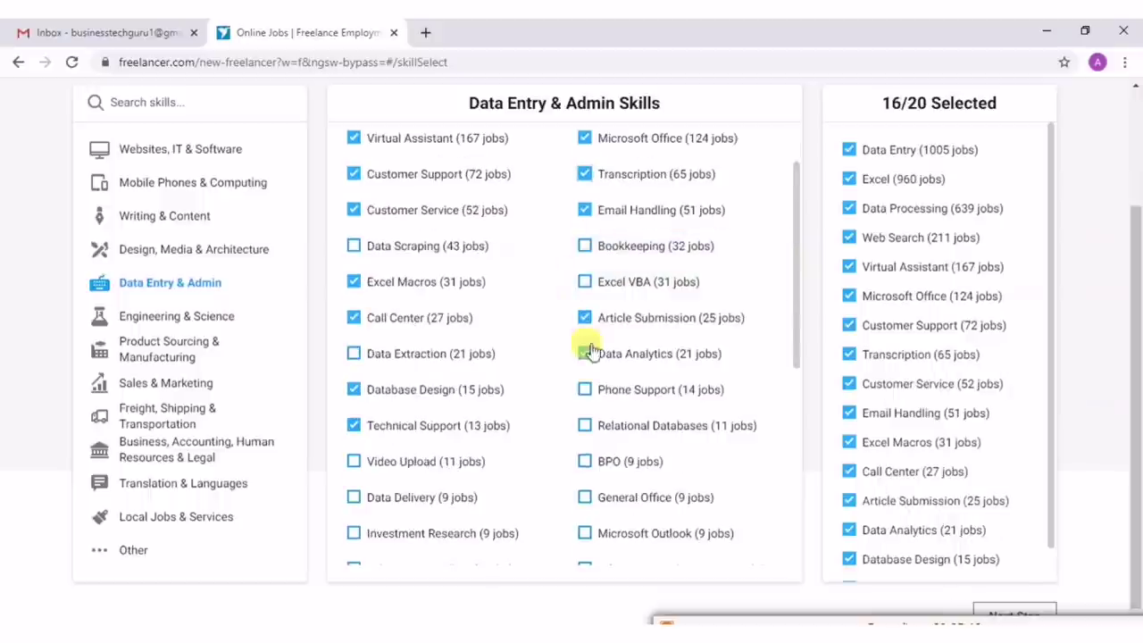
pyautogui.click(584, 390)
pyautogui.click(584, 282)
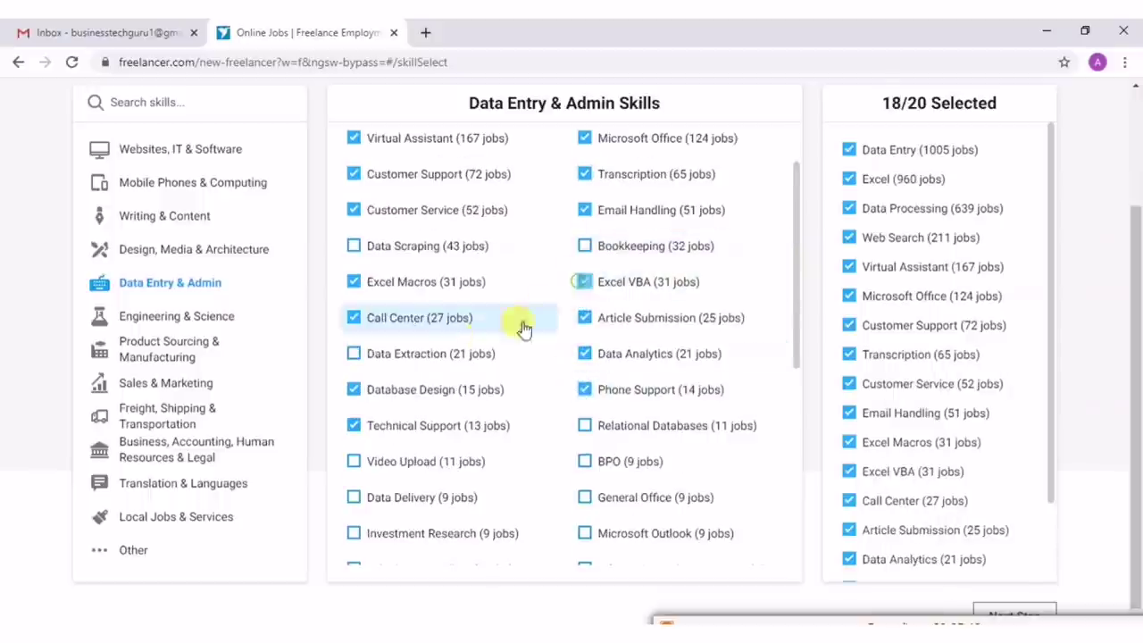
pyautogui.click(353, 356)
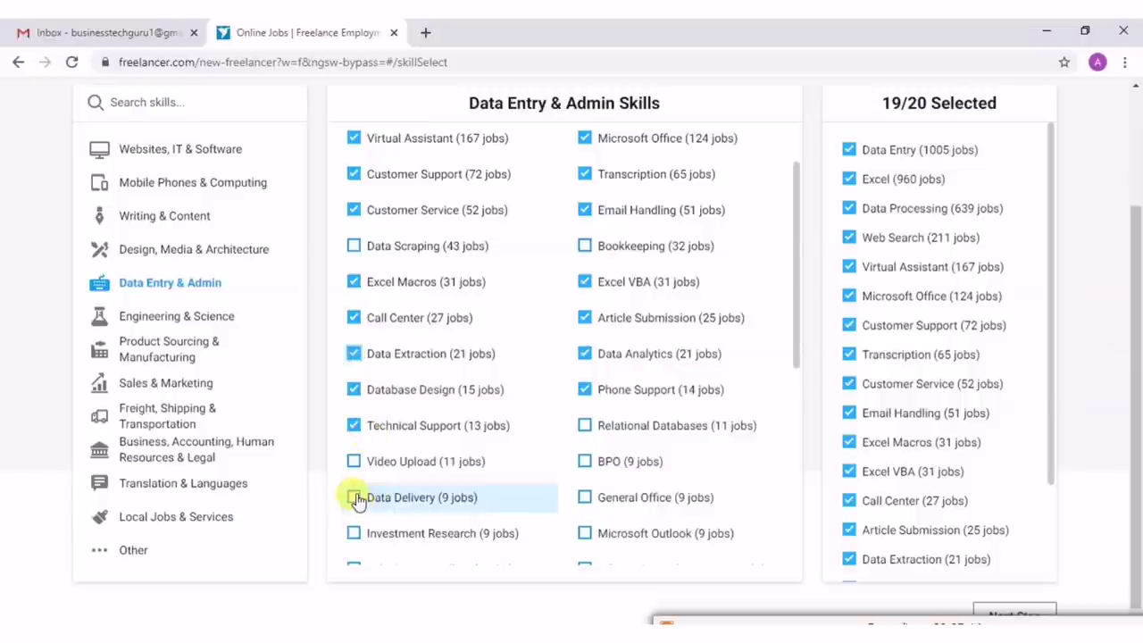
pyautogui.click(354, 499)
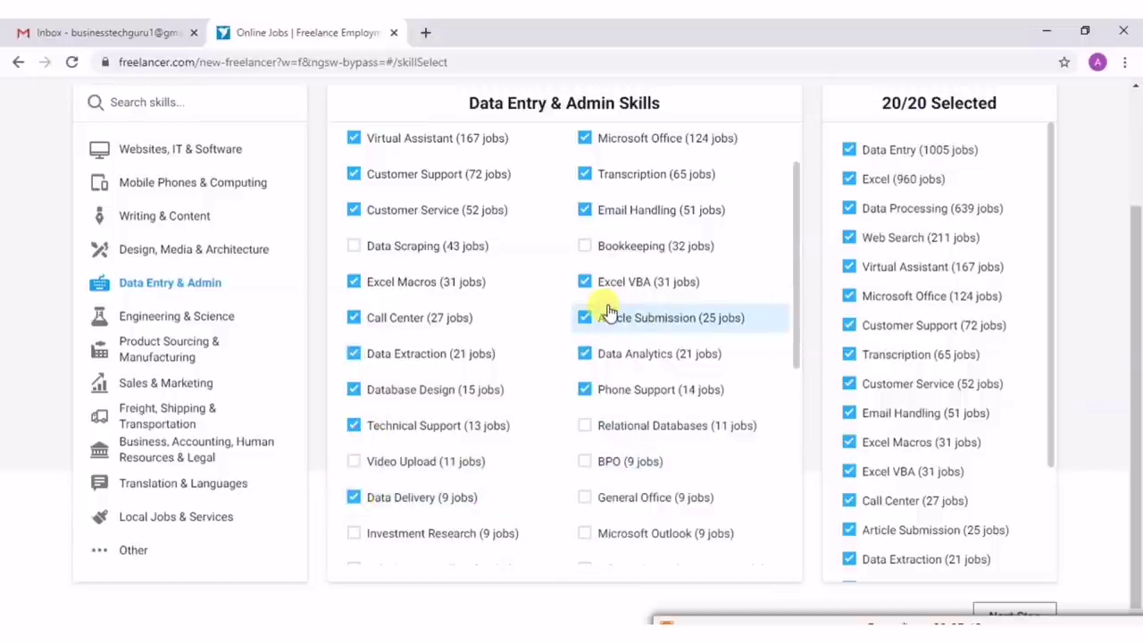
pyautogui.scroll(-2, 607, 313)
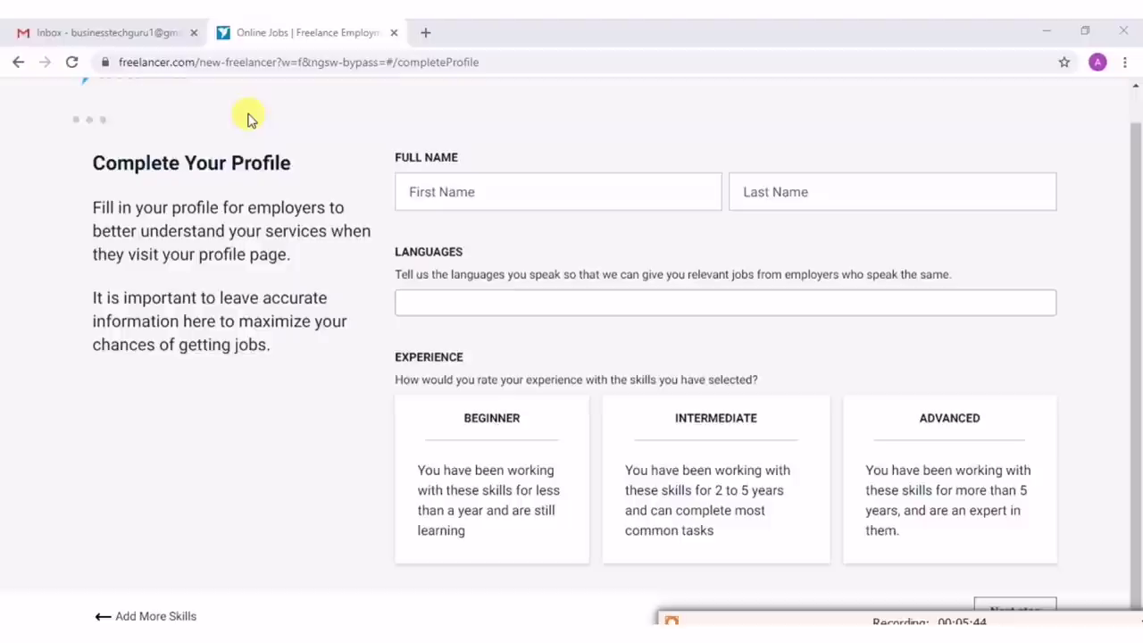
# Fill in the first name and last name, correcting a typo in the surname.
pyautogui.click(432, 186)
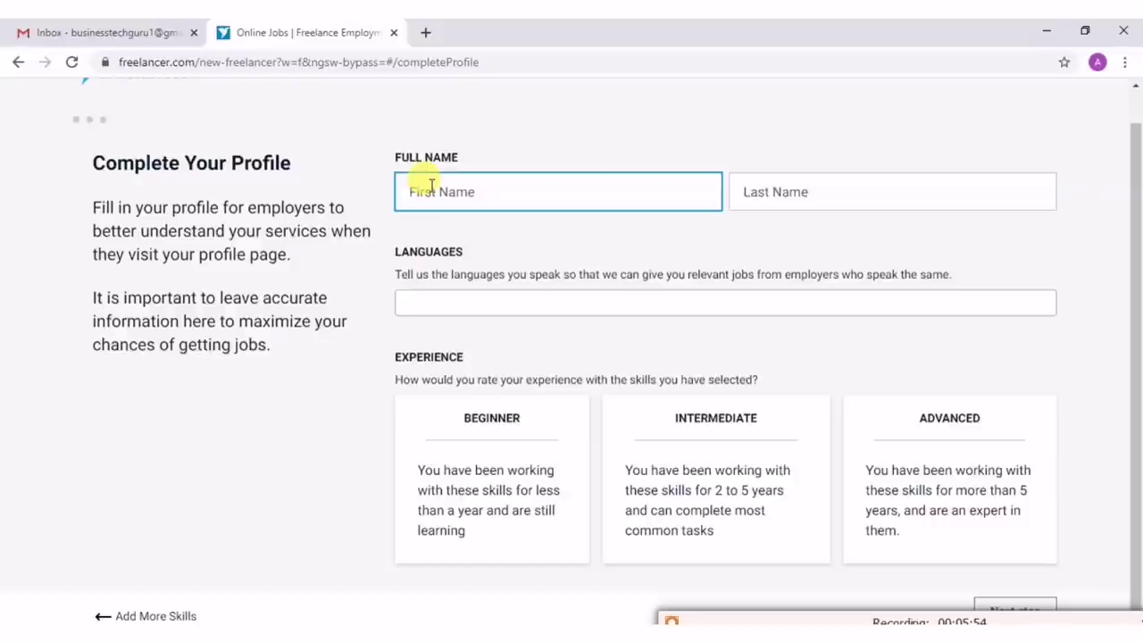
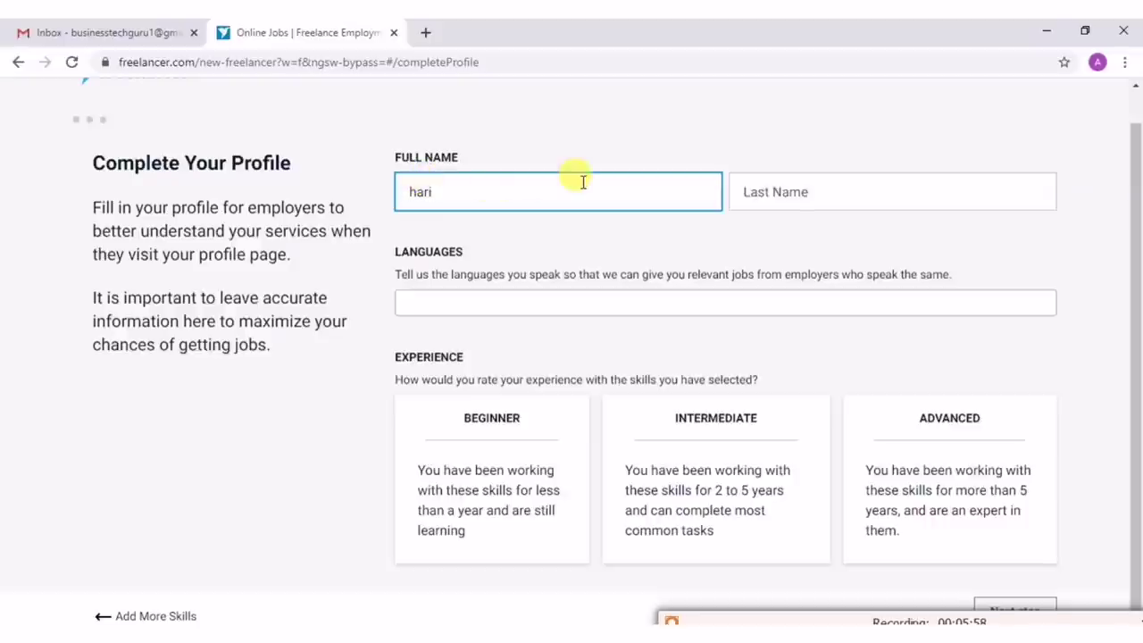
pyautogui.click(799, 191)
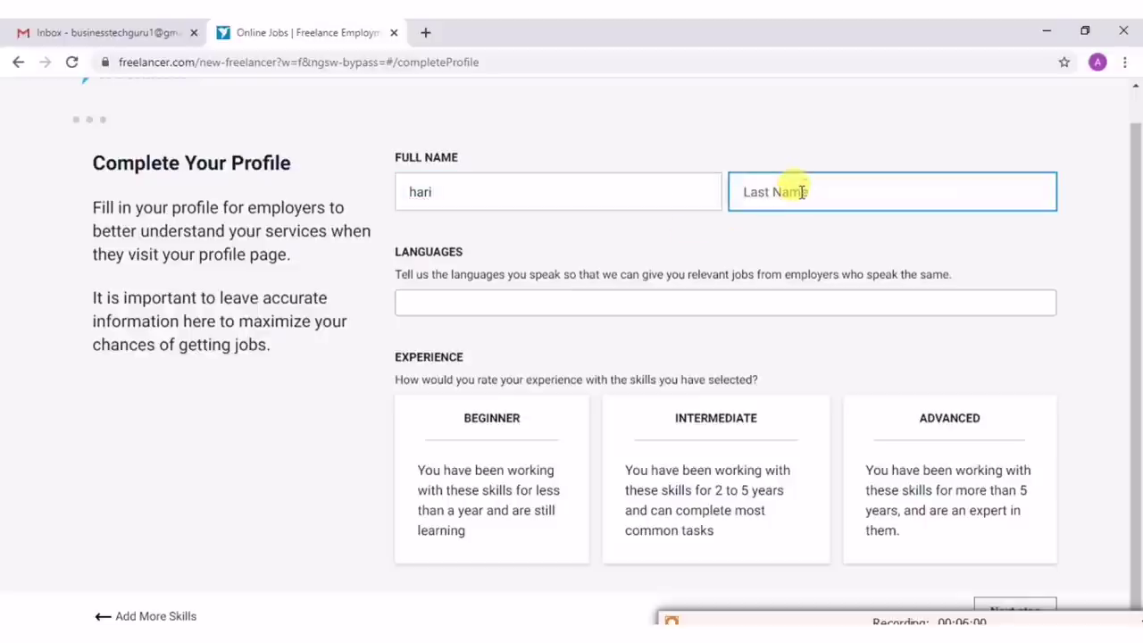
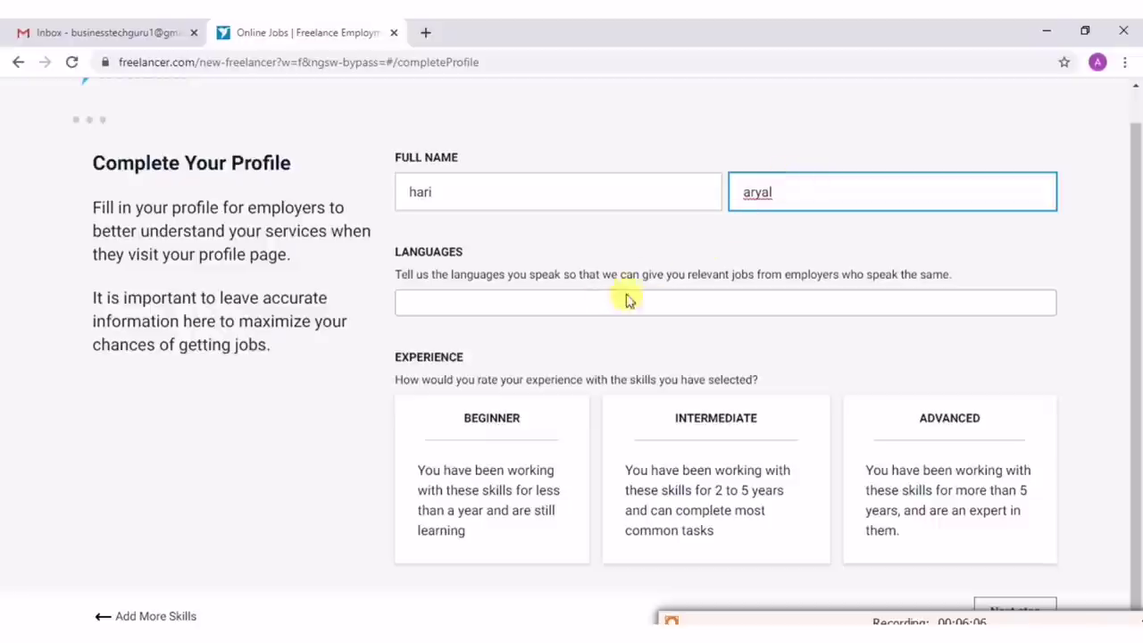
# Add English as a spoken language from the Languages list.
pyautogui.click(609, 302)
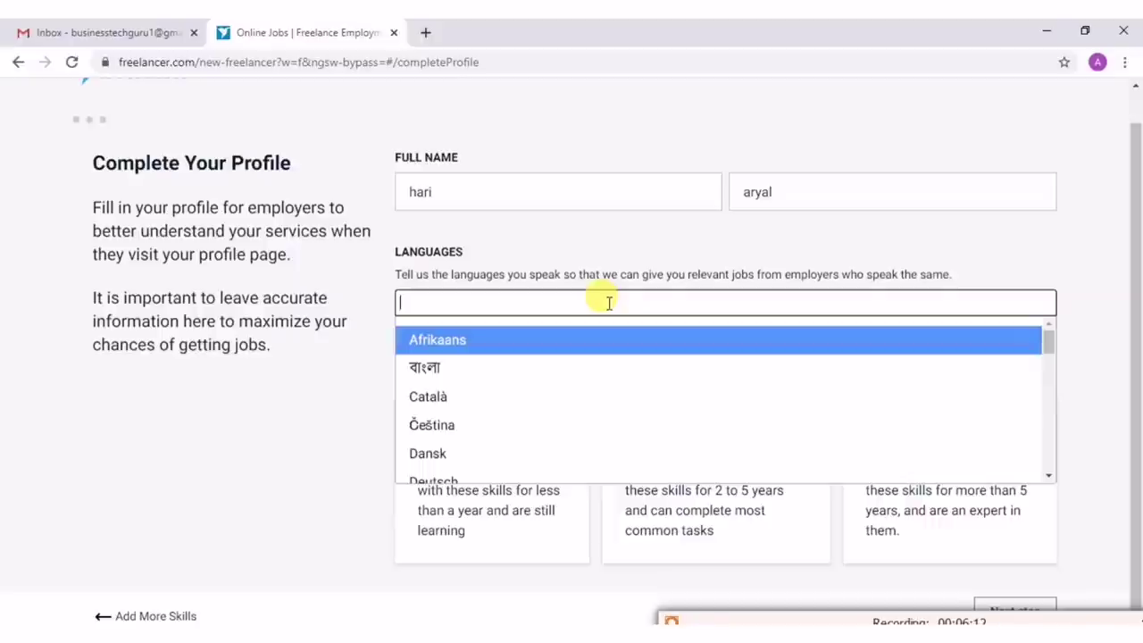
pyautogui.write('en')
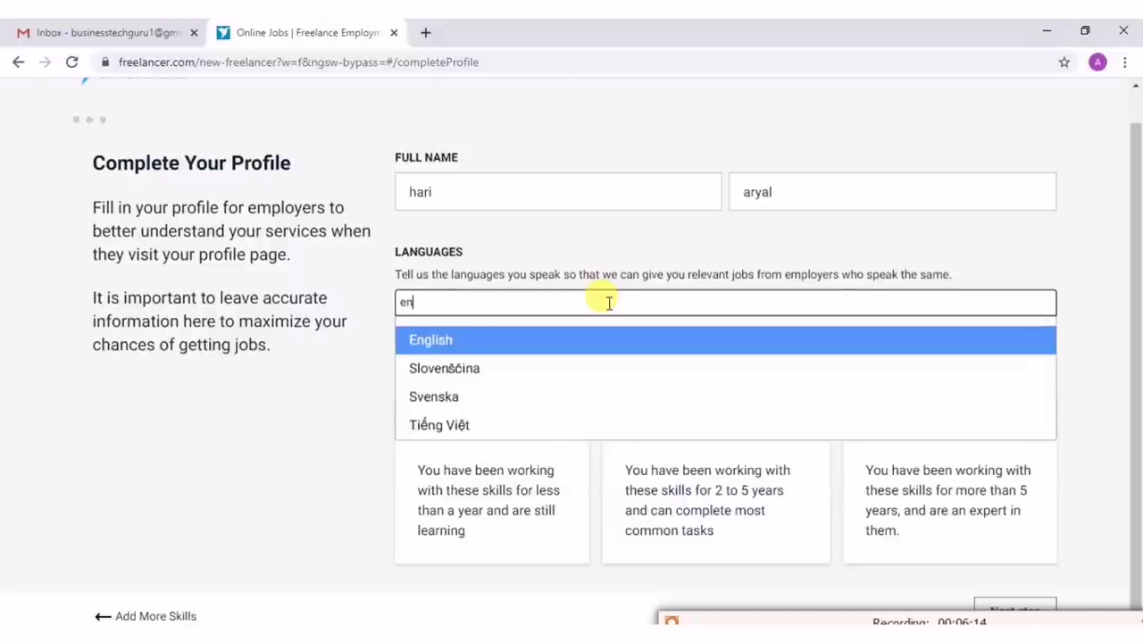
pyautogui.write('glish')
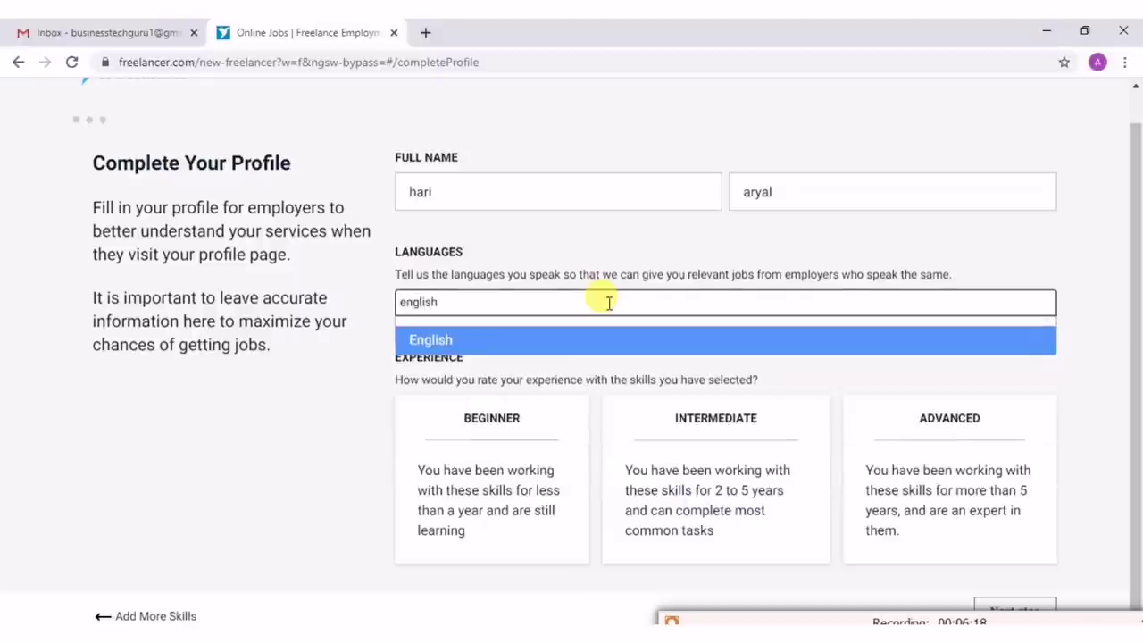
pyautogui.write(',')
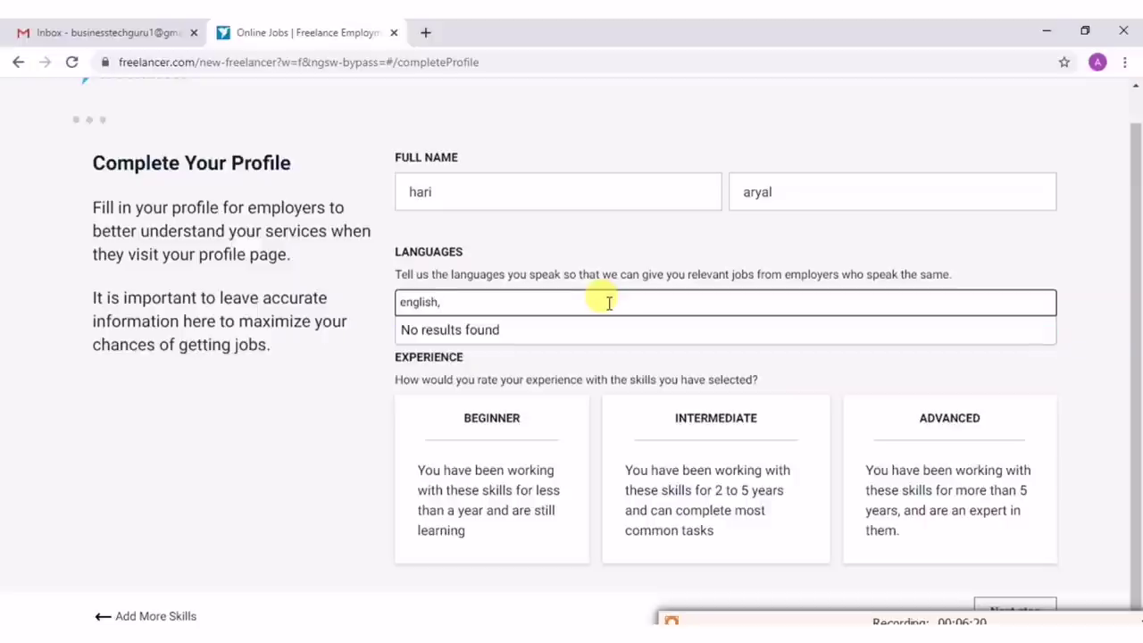
pyautogui.tripleClick(440, 302)
pyautogui.press('BackSpace')
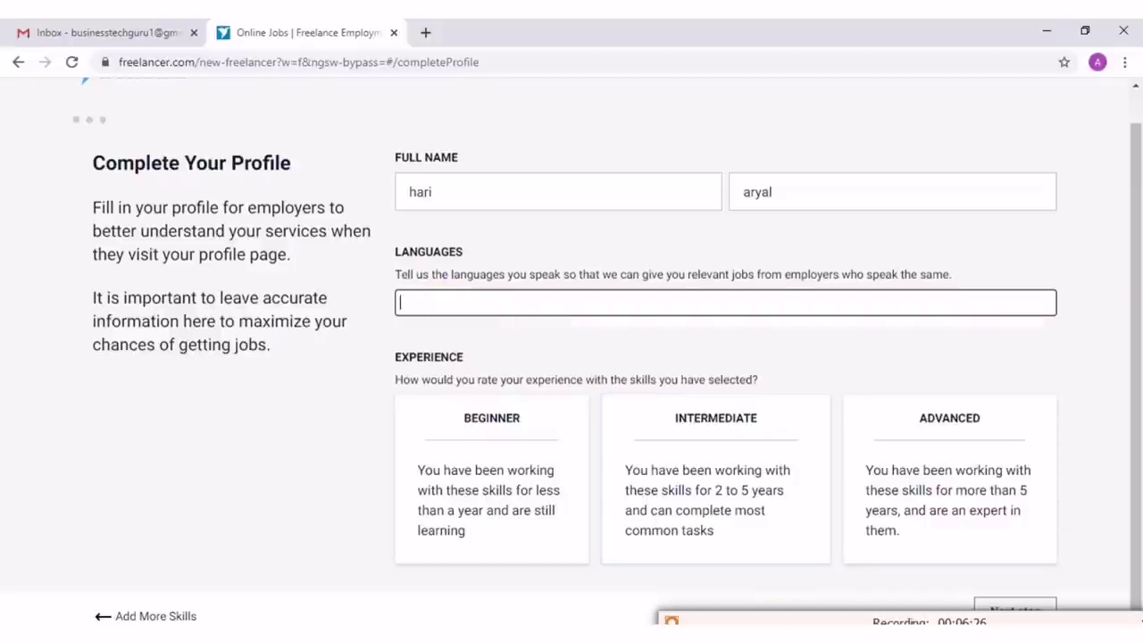
pyautogui.click(606, 305)
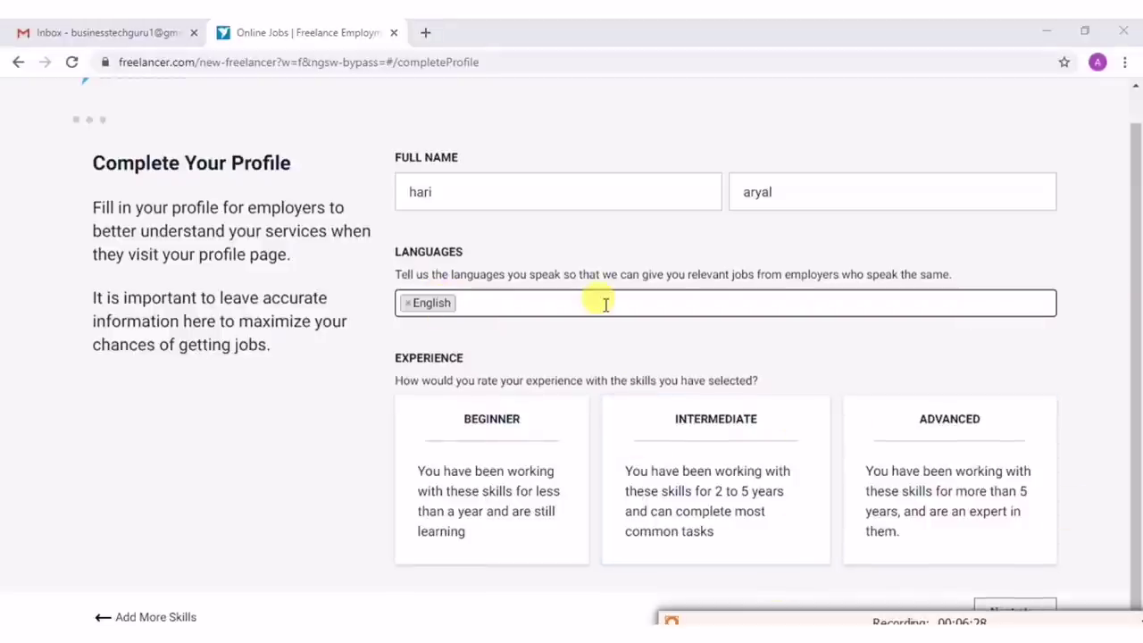
# Add Hindi (हिन्दी) as a second language and close the language list.
pyautogui.click(527, 304)
pyautogui.scroll(-2, 468, 375)
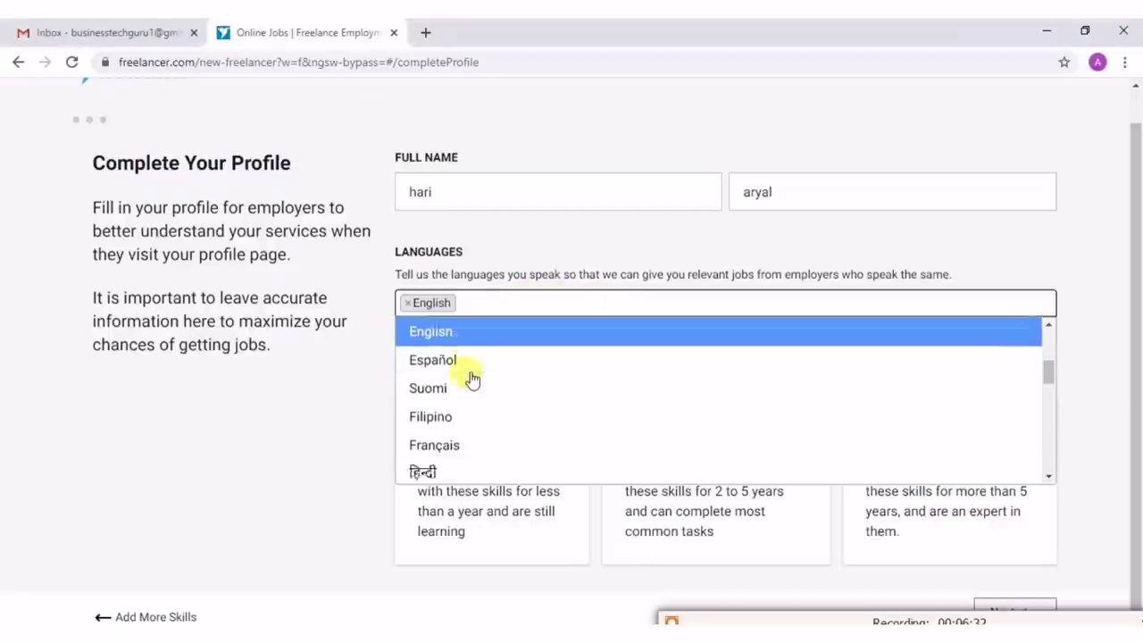
pyautogui.click(418, 334)
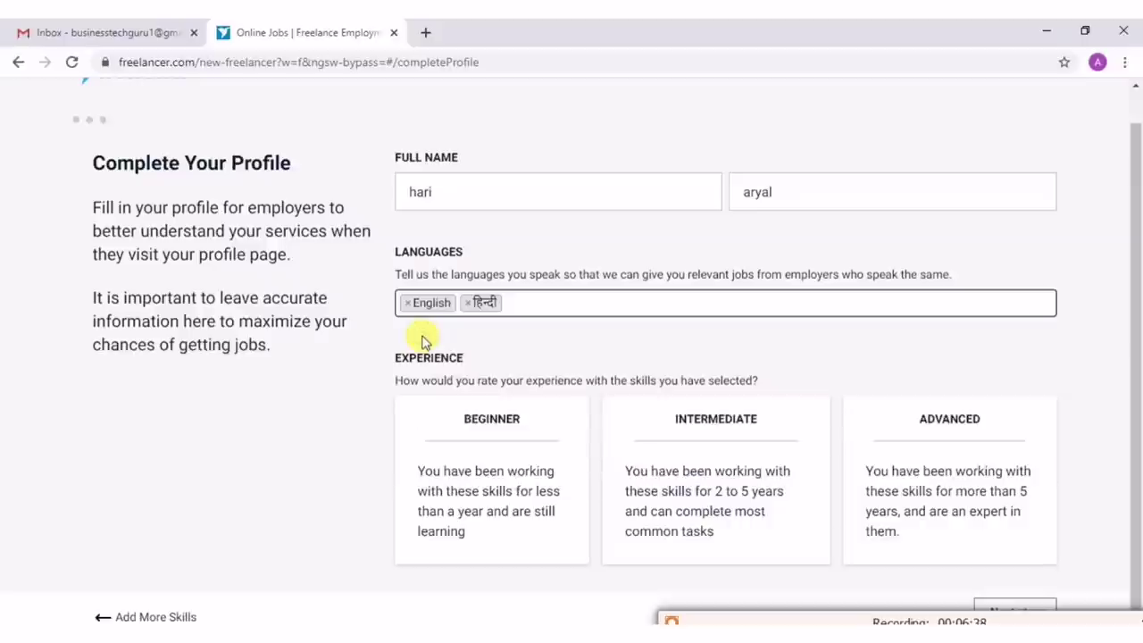
pyautogui.click(521, 301)
pyautogui.scroll(-1, 483, 399)
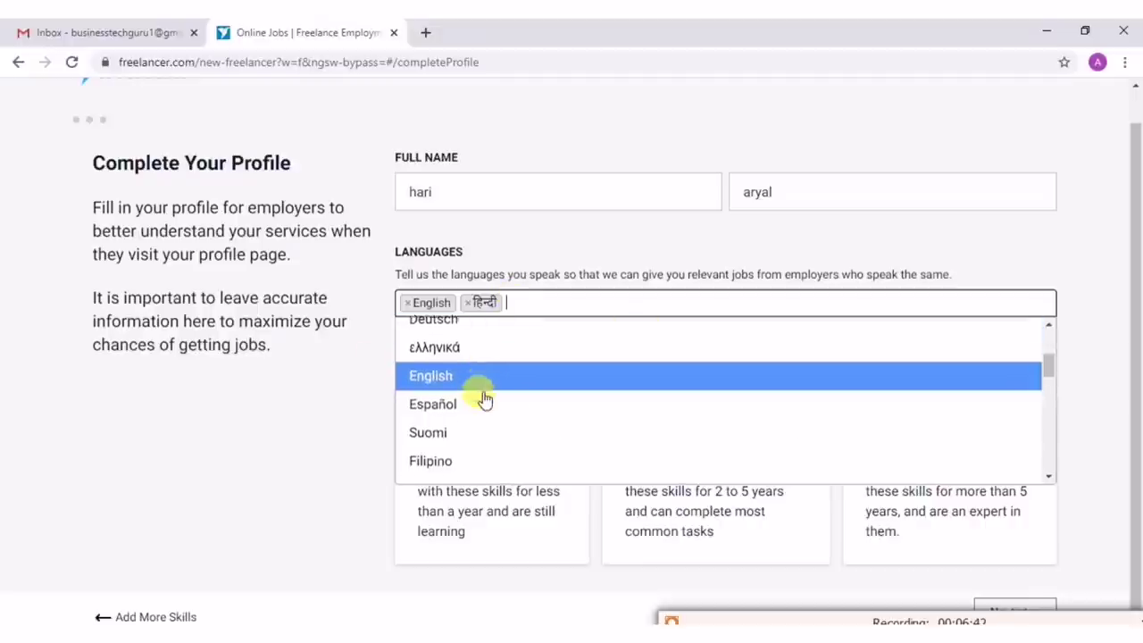
pyautogui.scroll(-3, 483, 399)
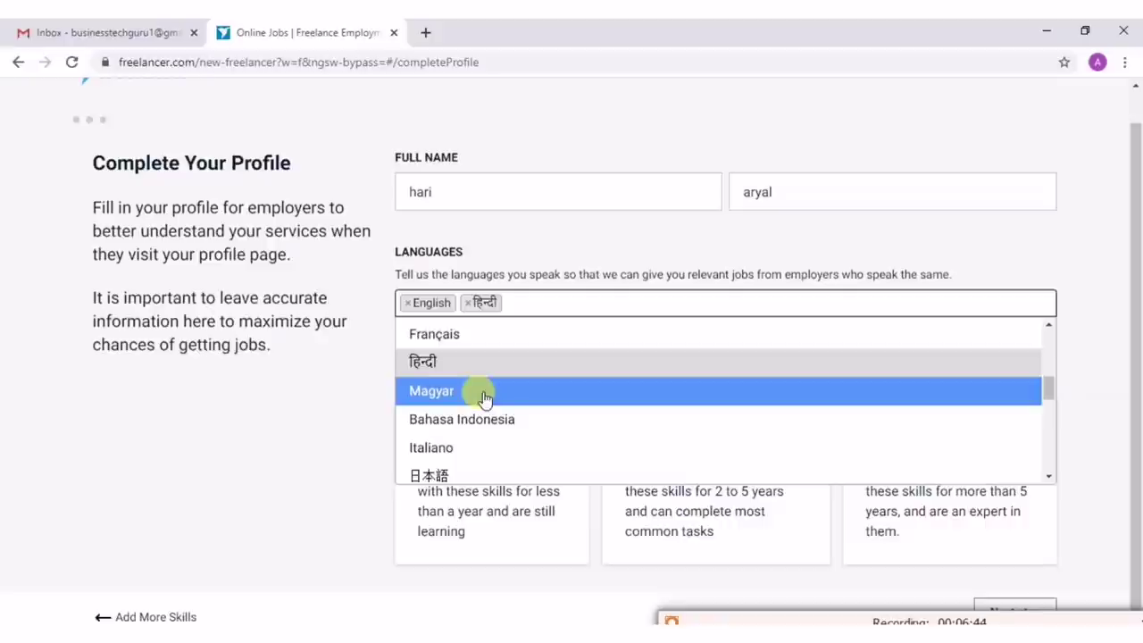
pyautogui.scroll(-3, 483, 397)
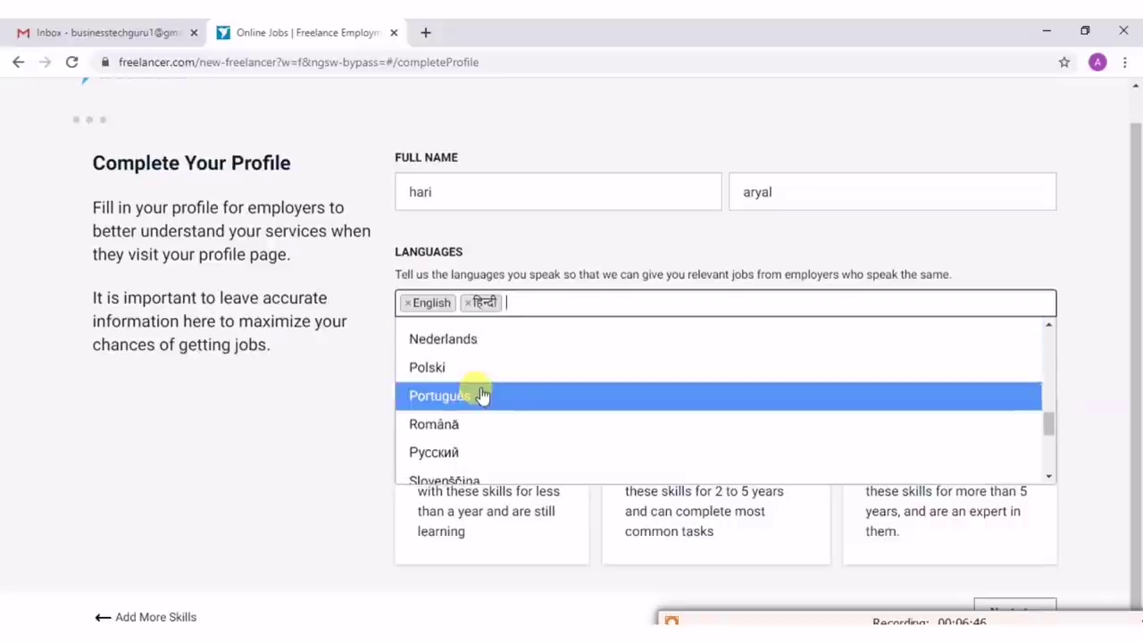
pyautogui.scroll(-5, 482, 396)
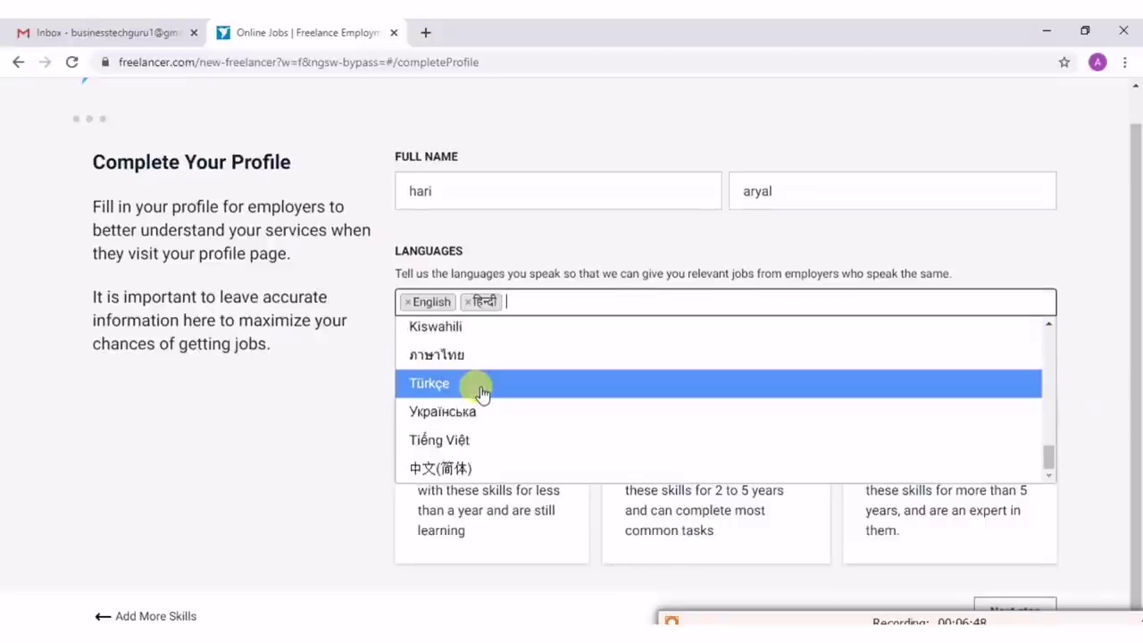
pyautogui.press('Escape')
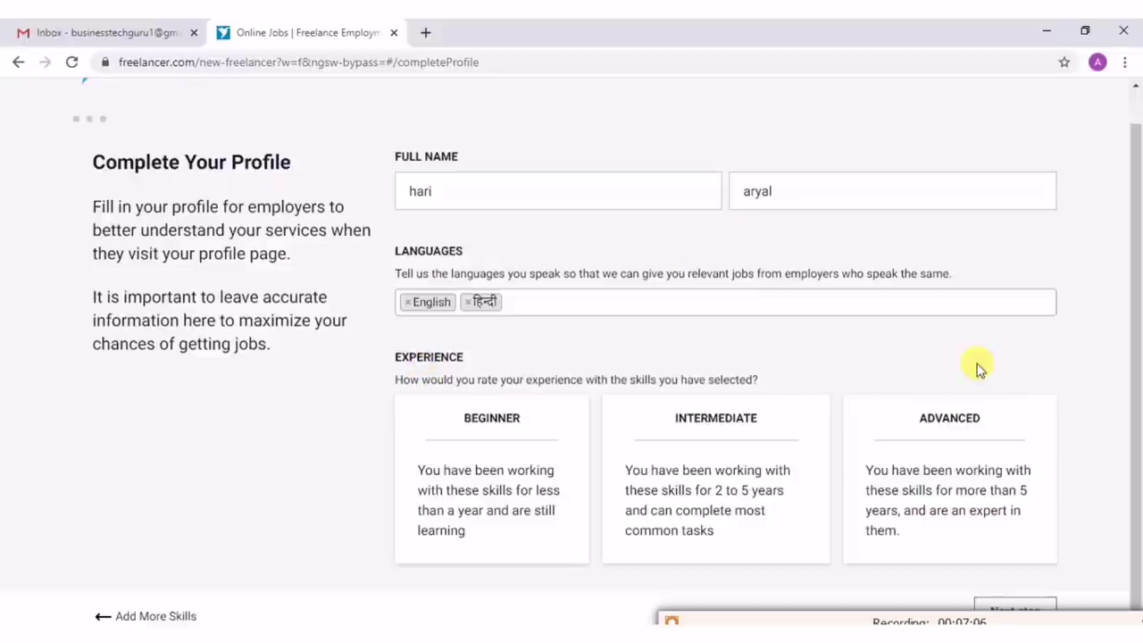
# Choose Advanced as the experience level and continue to the next signup step.
pyautogui.click(790, 518)
pyautogui.click(489, 429)
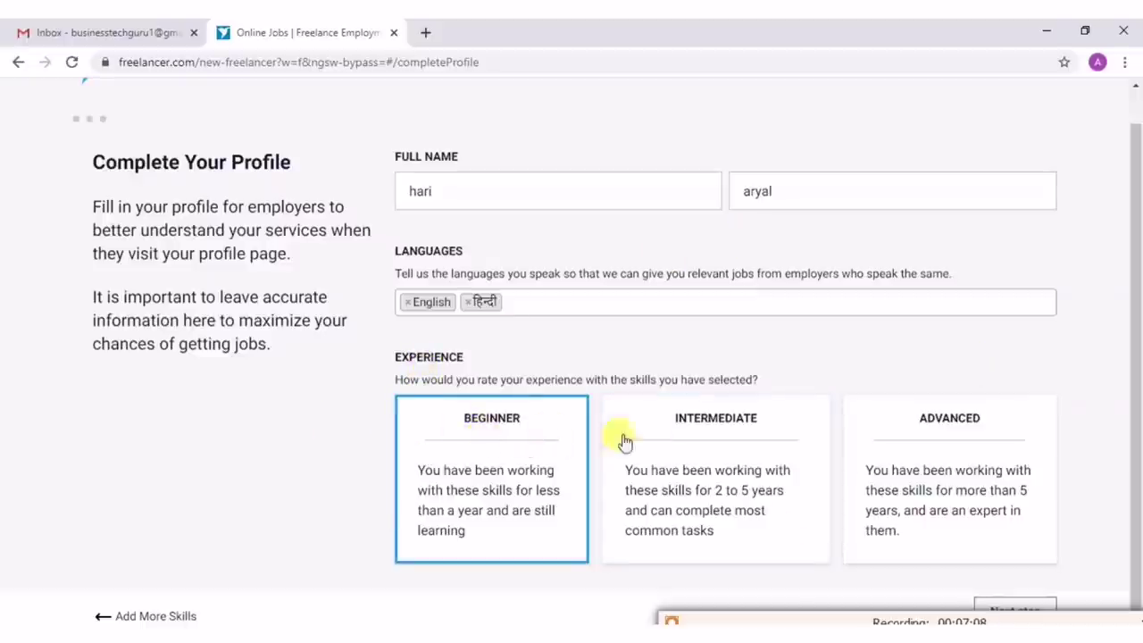
pyautogui.click(694, 439)
pyautogui.click(969, 445)
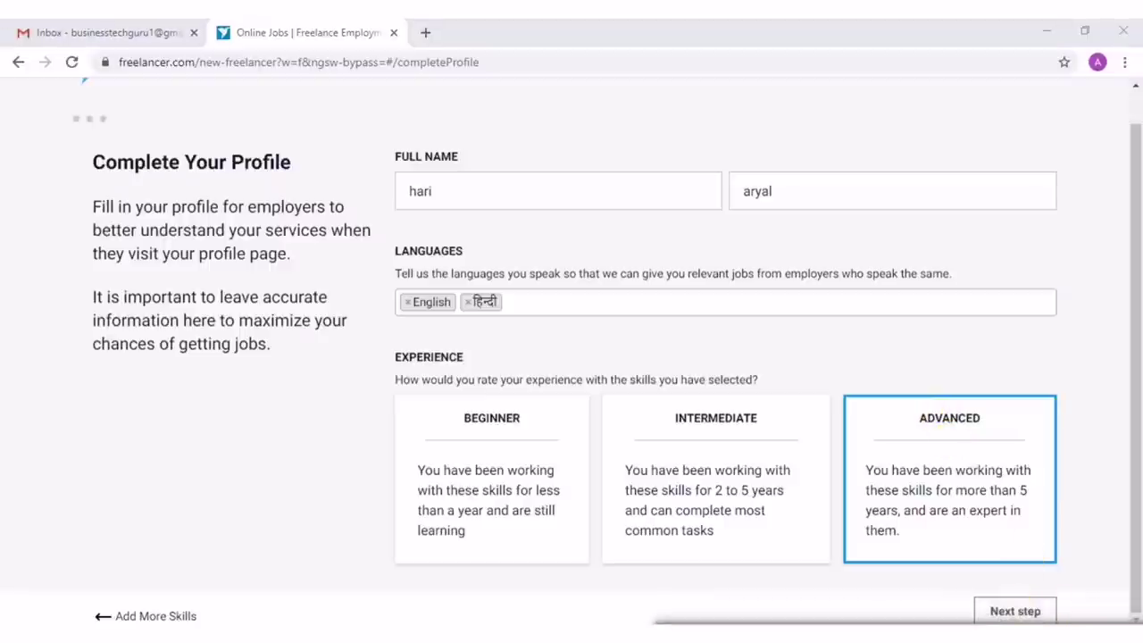
pyautogui.click(1015, 610)
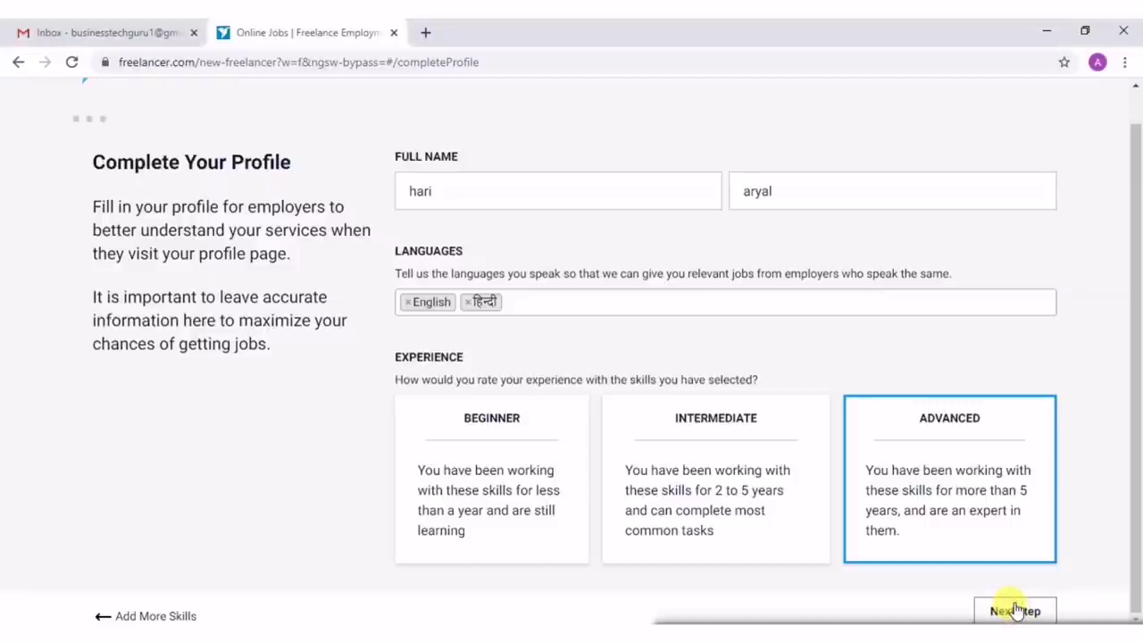
pyautogui.click(1015, 610)
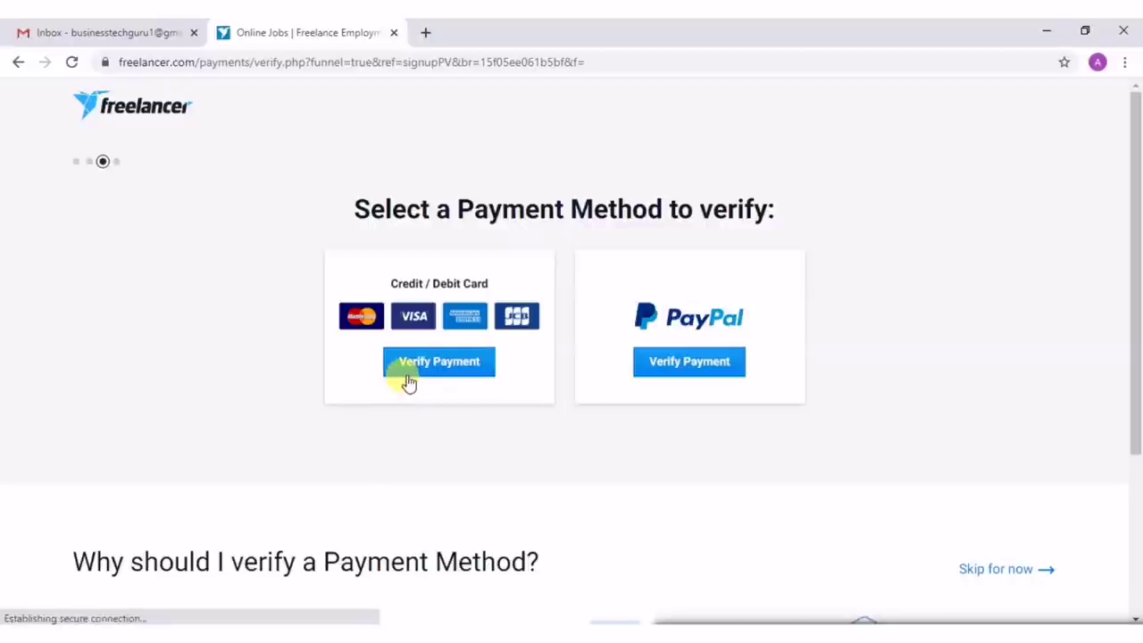
# Skip payment verification, then start the Plus Membership free trial offer.
pyautogui.click(408, 382)
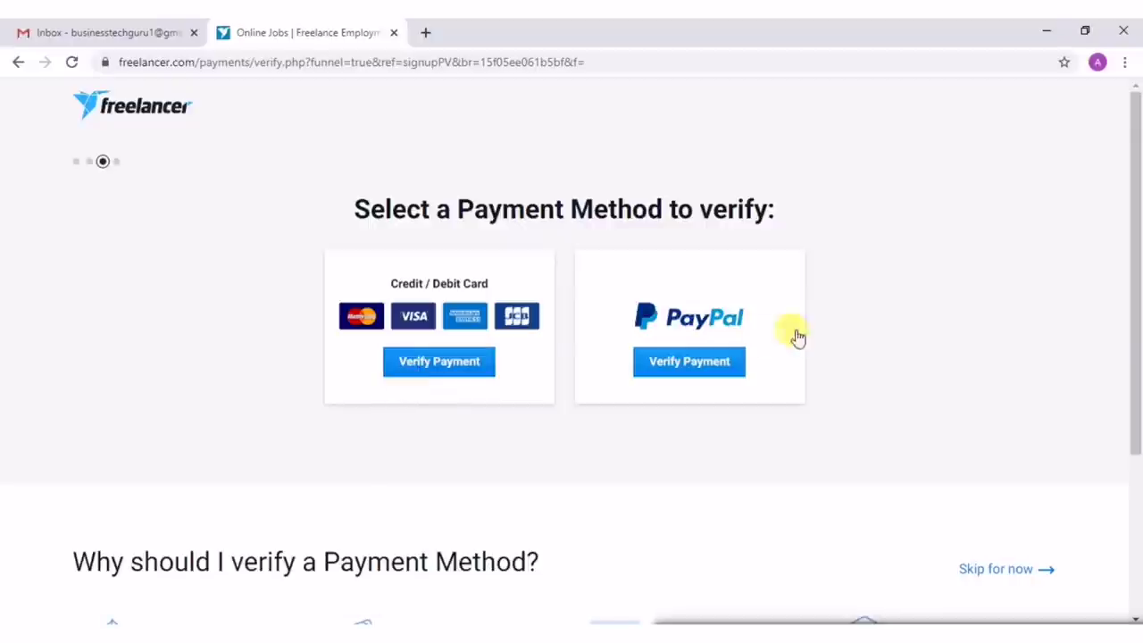
pyautogui.click(989, 573)
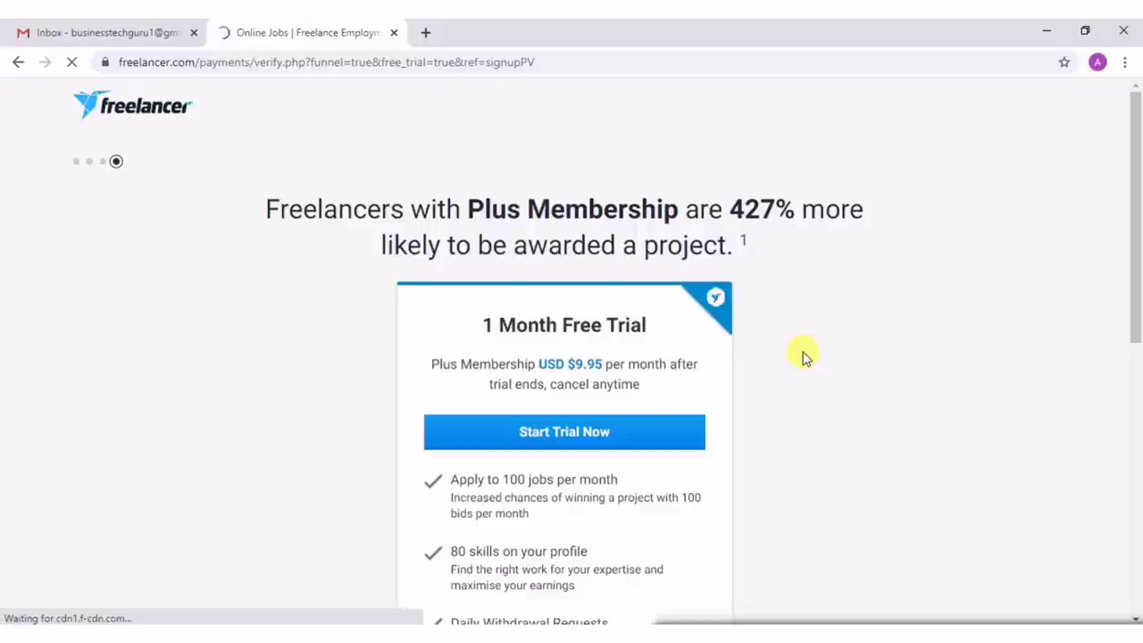
pyautogui.scroll(-2, 802, 355)
pyautogui.scroll(1, 802, 355)
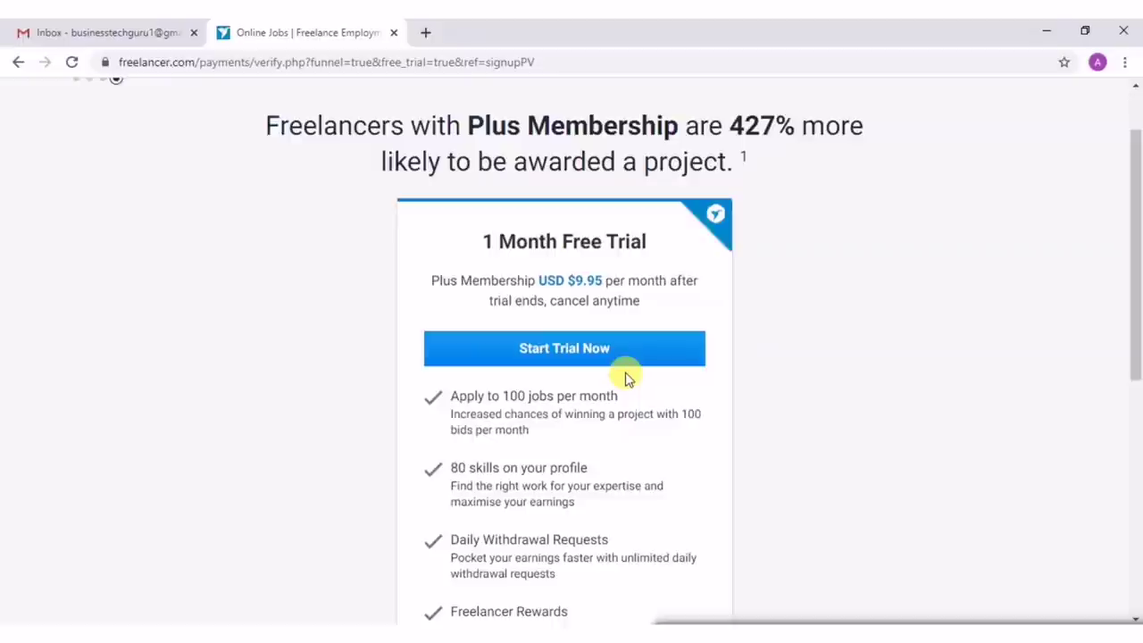
pyautogui.click(576, 348)
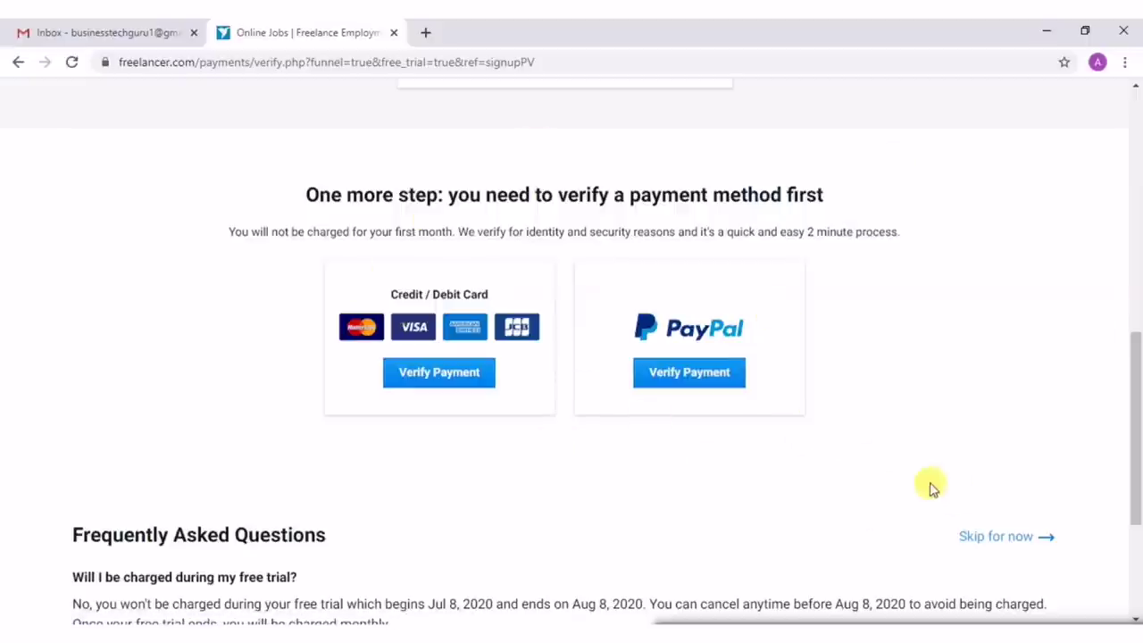
# Skip payment verification to reach the project search page with 1,620 results.
pyautogui.click(980, 538)
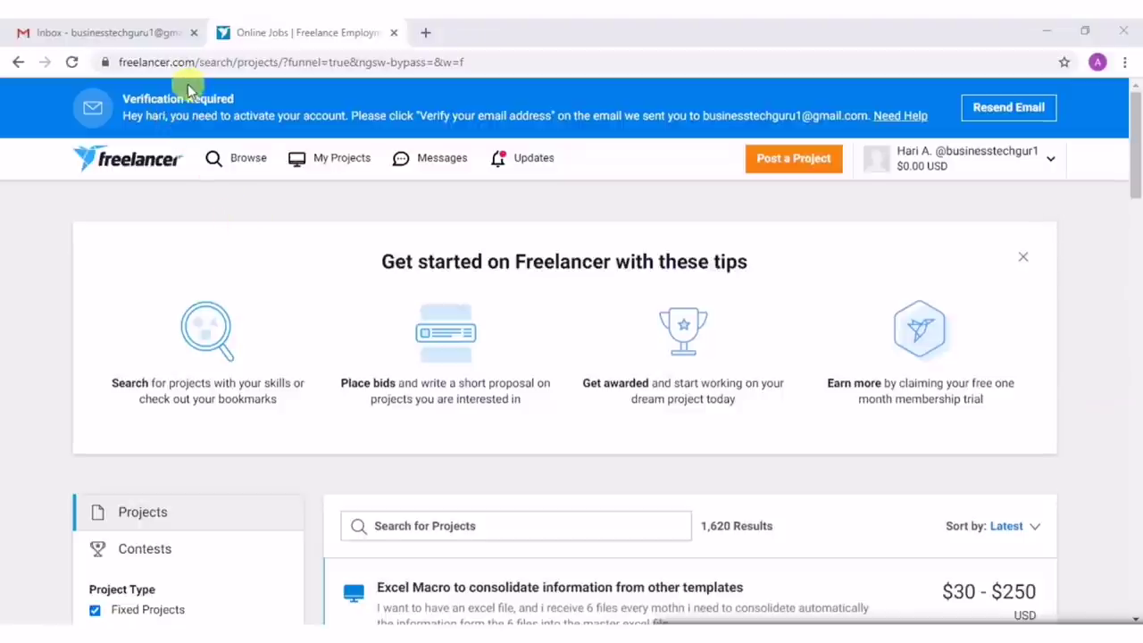
# In Gmail, open the 'Welcome to Freelancer.com' email and follow its Verify Your Email link.
pyautogui.click(145, 34)
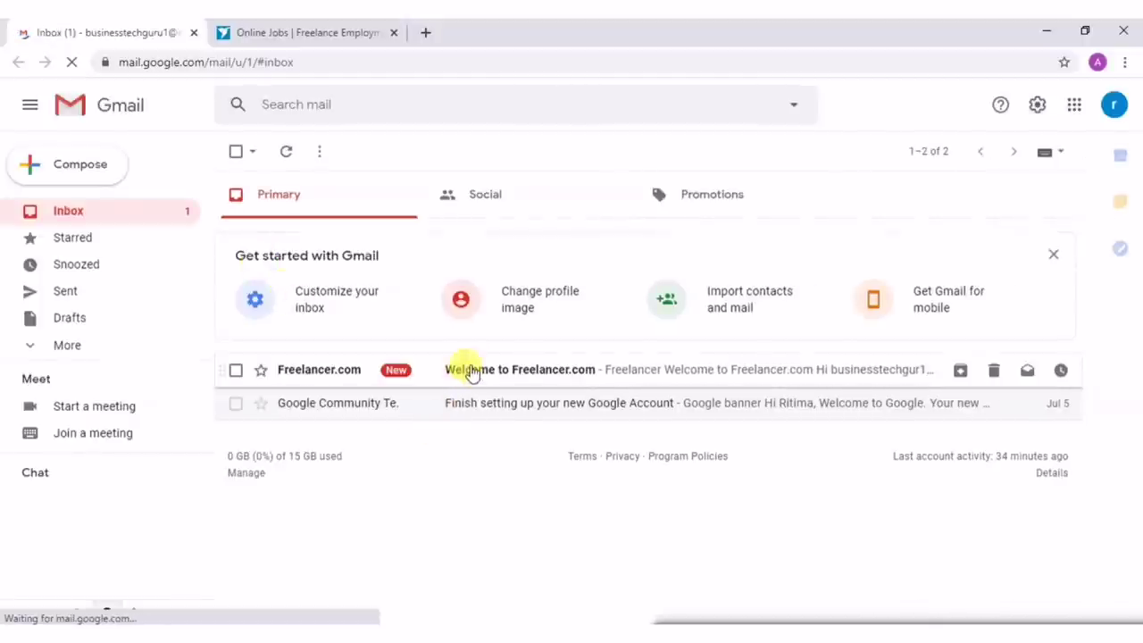
pyautogui.click(470, 370)
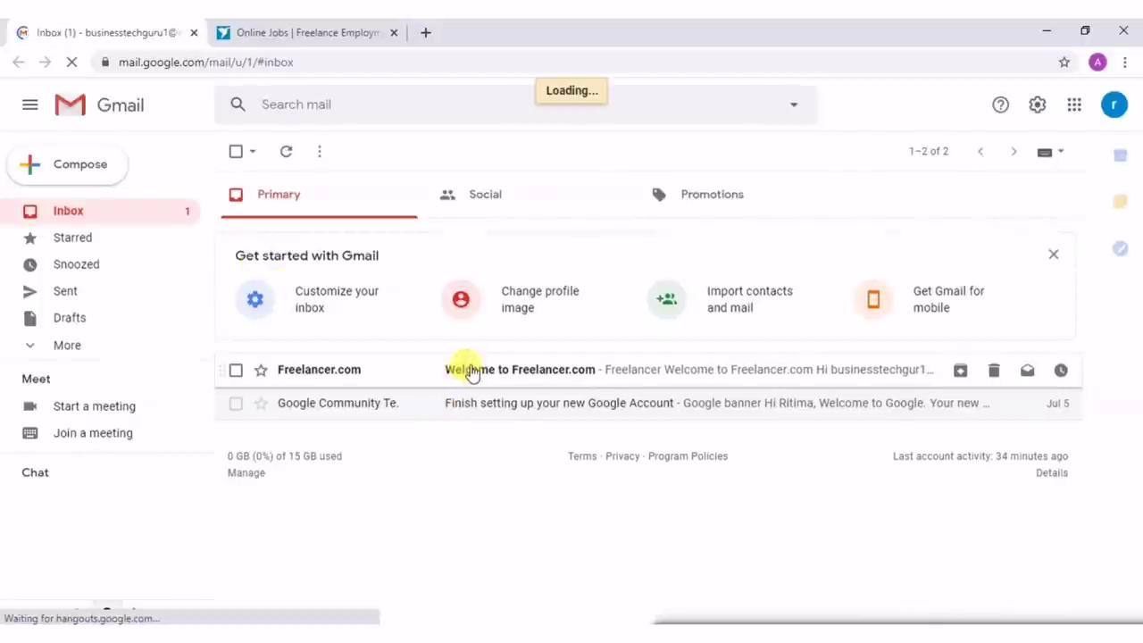
pyautogui.scroll(-2, 469, 366)
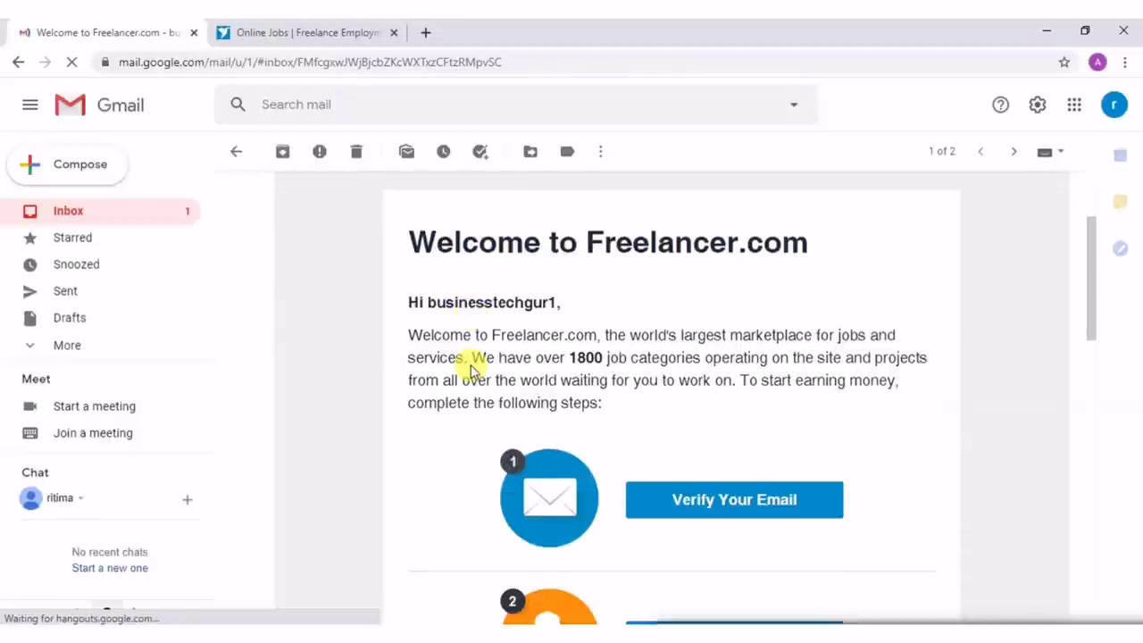
pyautogui.scroll(-2, 470, 366)
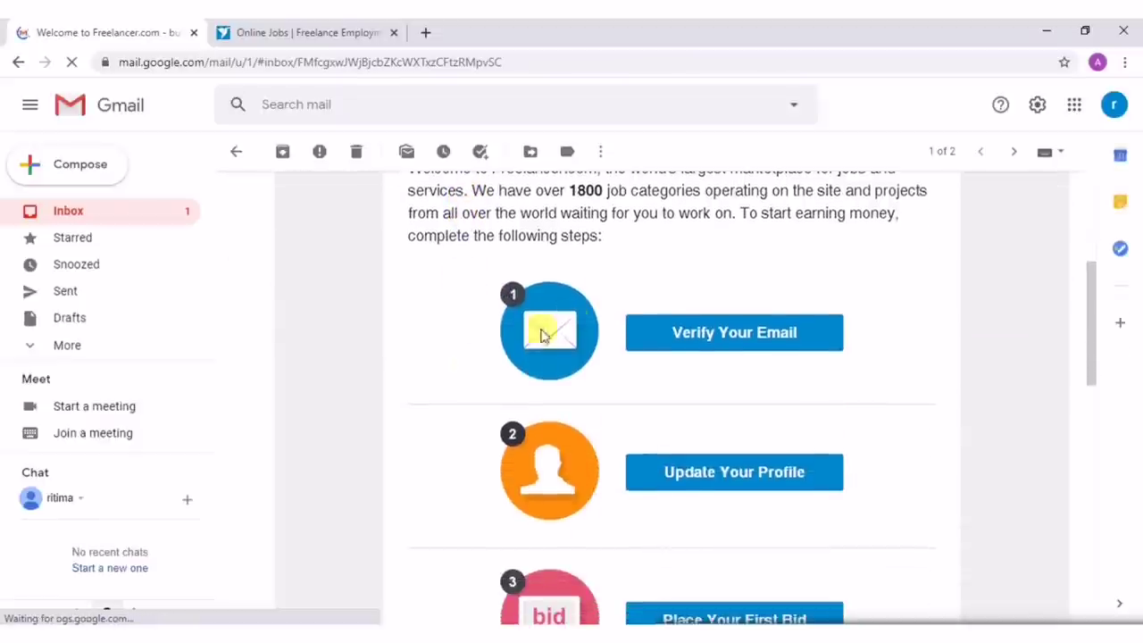
pyautogui.click(676, 339)
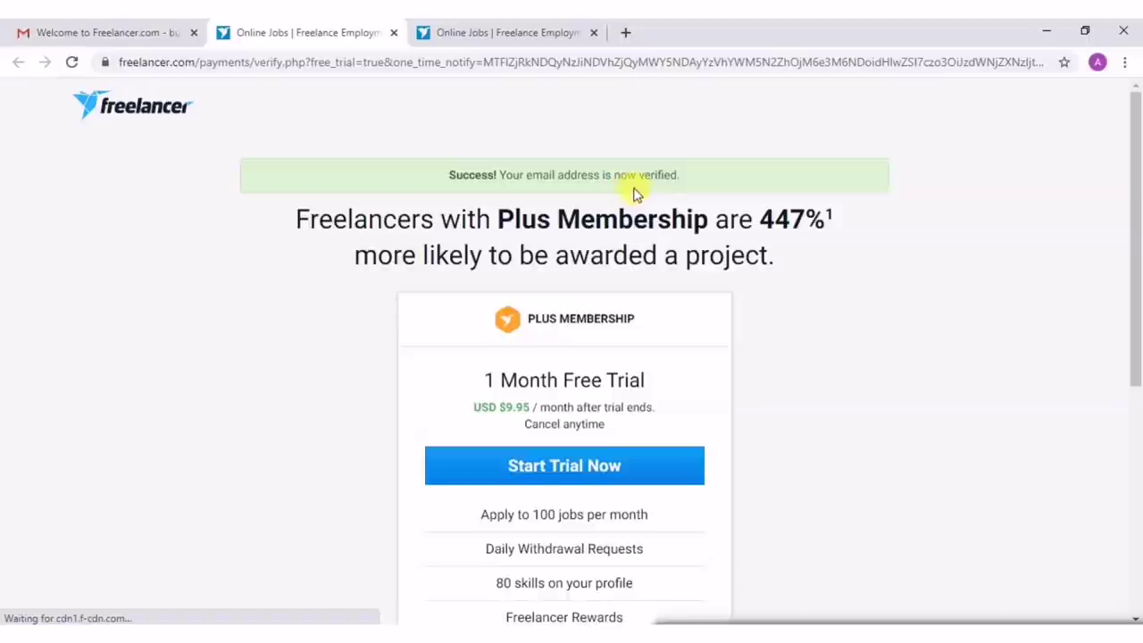
# Start the 1 Month Free Trial, then skip payment verification to return to the jobs list.
pyautogui.scroll(-2, 570, 332)
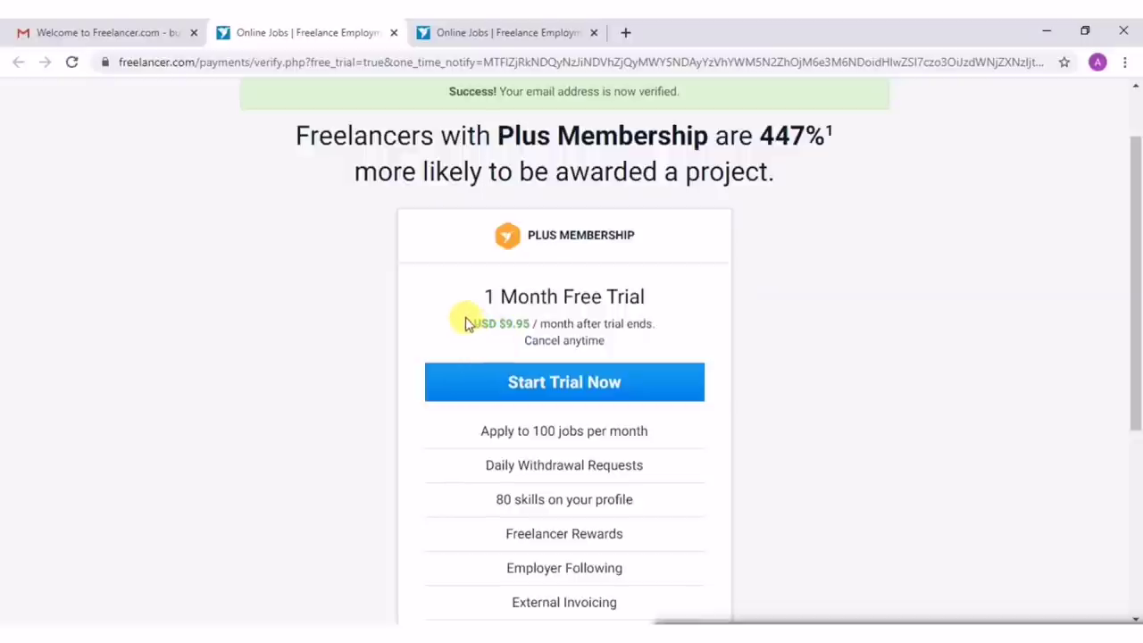
pyautogui.moveTo(466, 304); pyautogui.dragTo(416, 314)
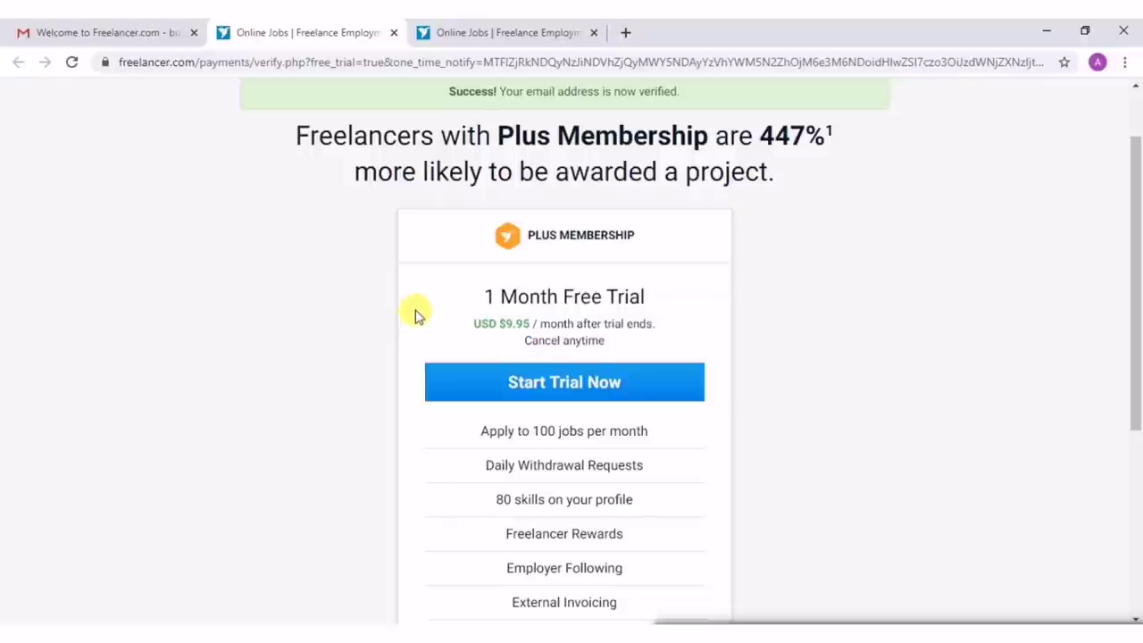
pyautogui.click(543, 392)
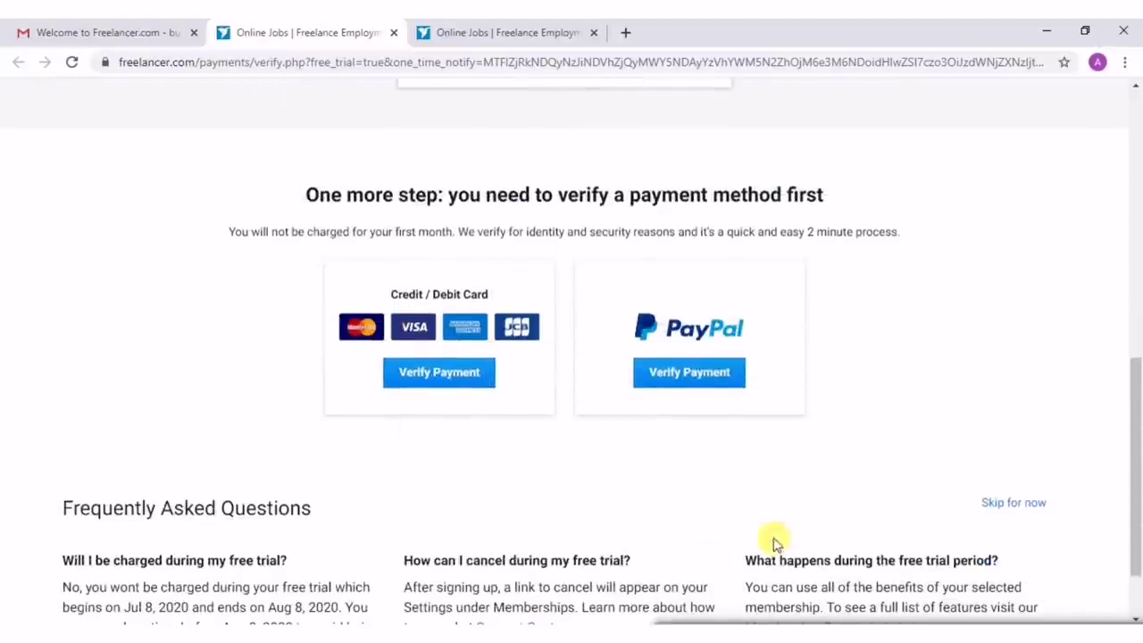
pyautogui.click(1007, 506)
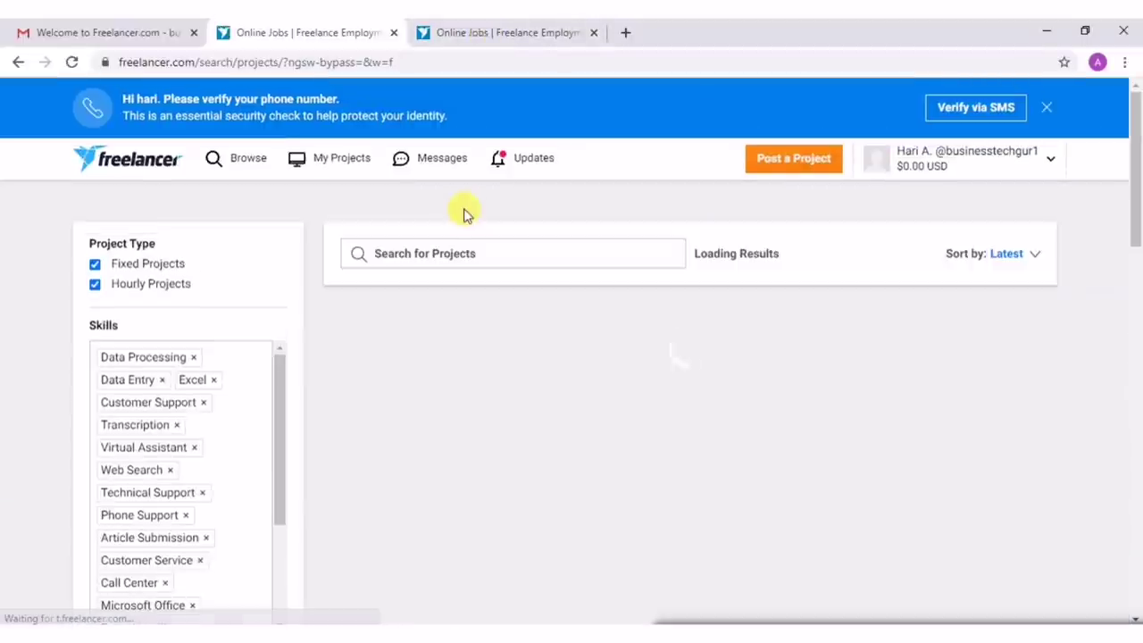
# Switch to the Freelancer project search page, reload it, and dismiss the Excel data query notification.
pyautogui.click(511, 33)
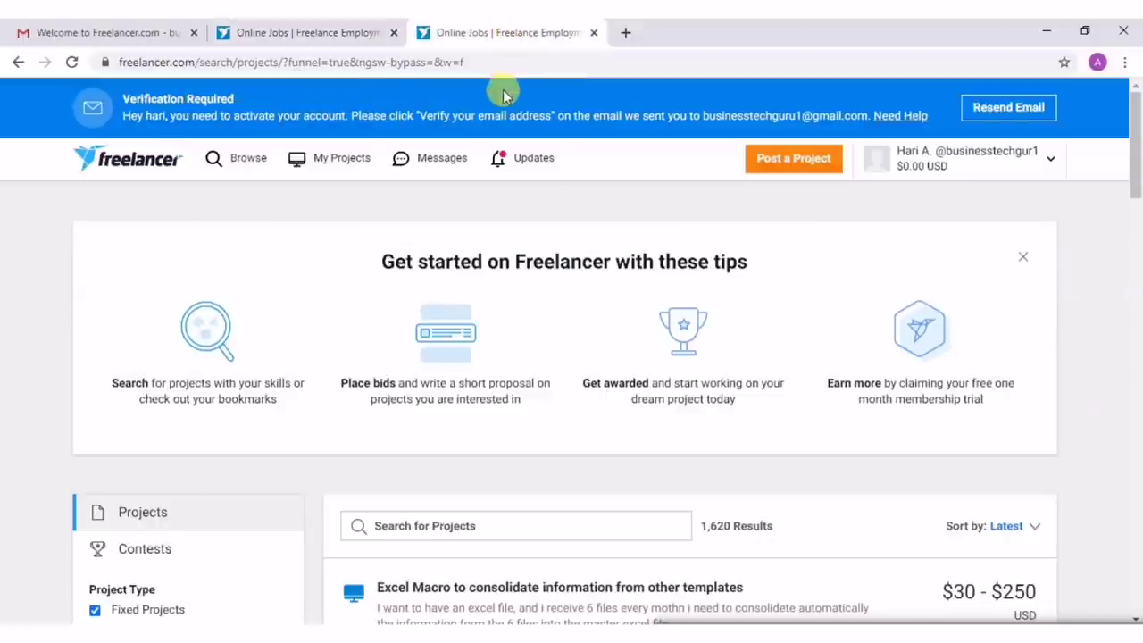
pyautogui.click(72, 61)
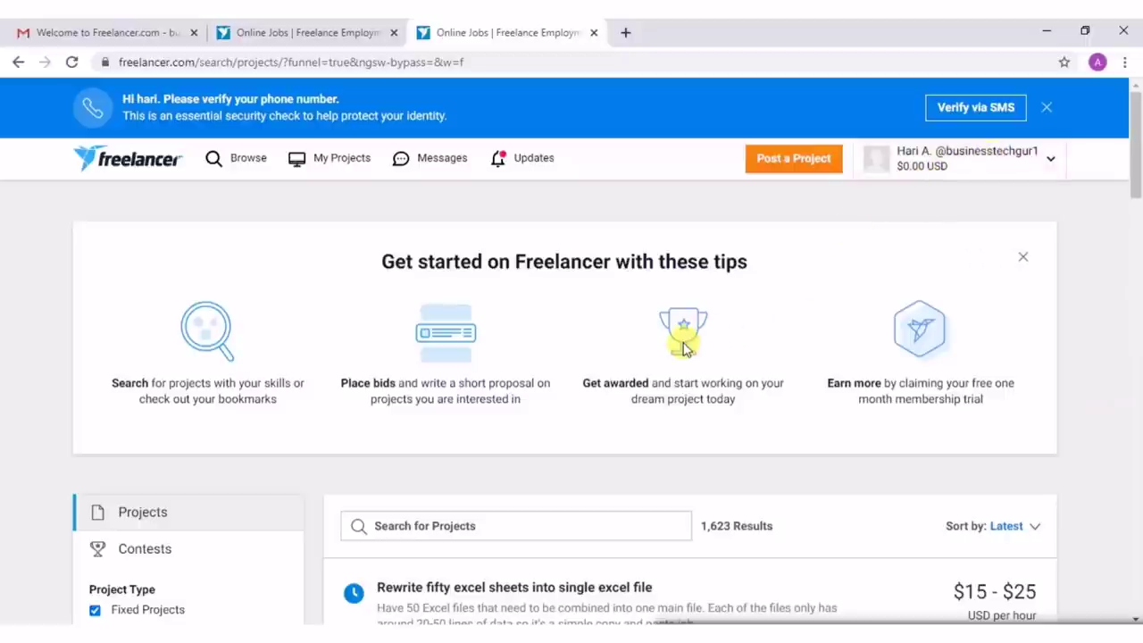
pyautogui.scroll(-4, 683, 348)
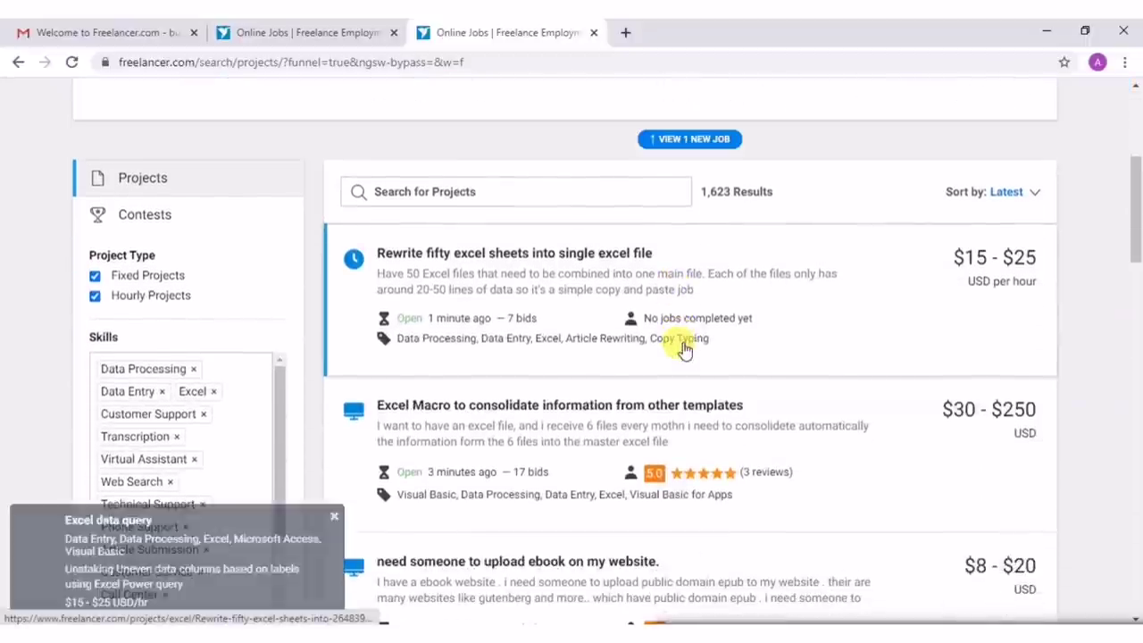
pyautogui.scroll(-2, 683, 348)
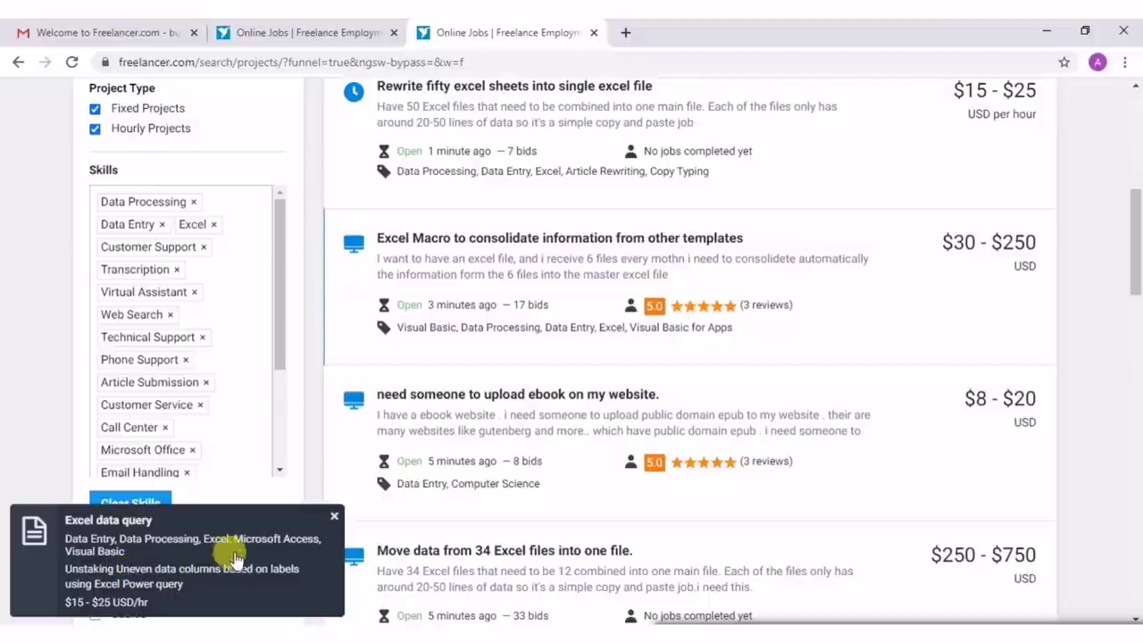
pyautogui.scroll(1, 460, 474)
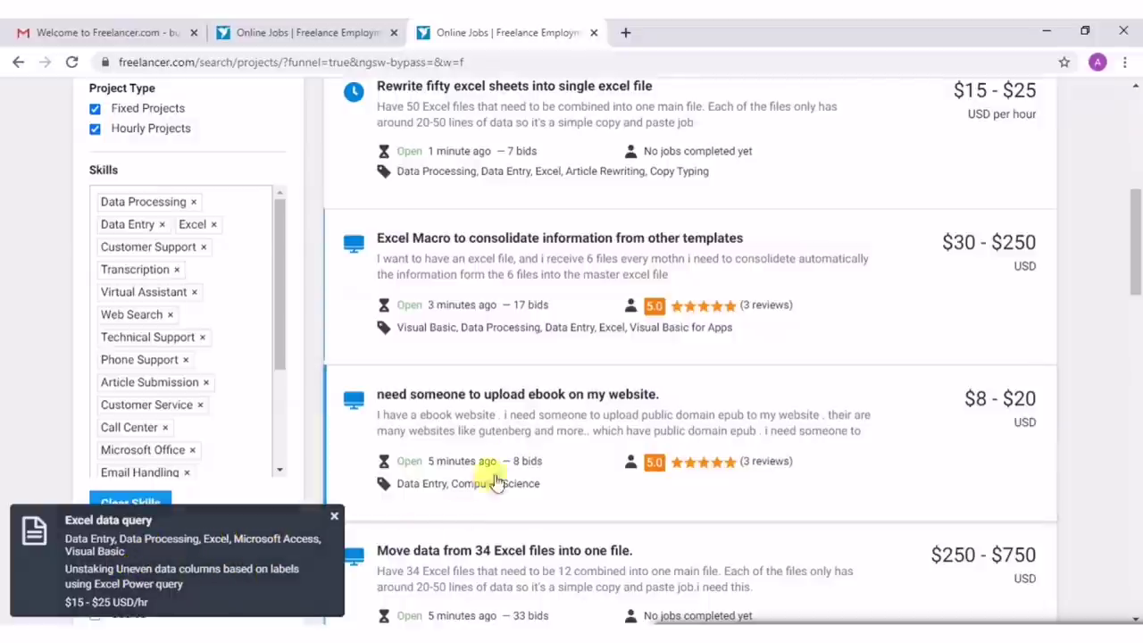
pyautogui.scroll(1, 536, 451)
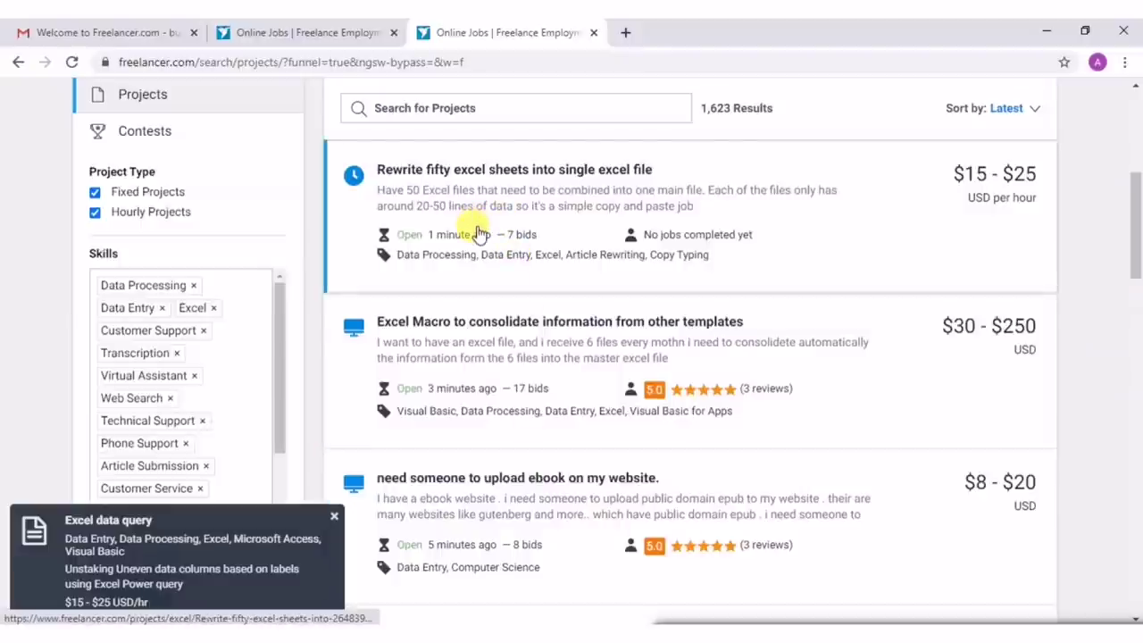
pyautogui.scroll(1, 696, 238)
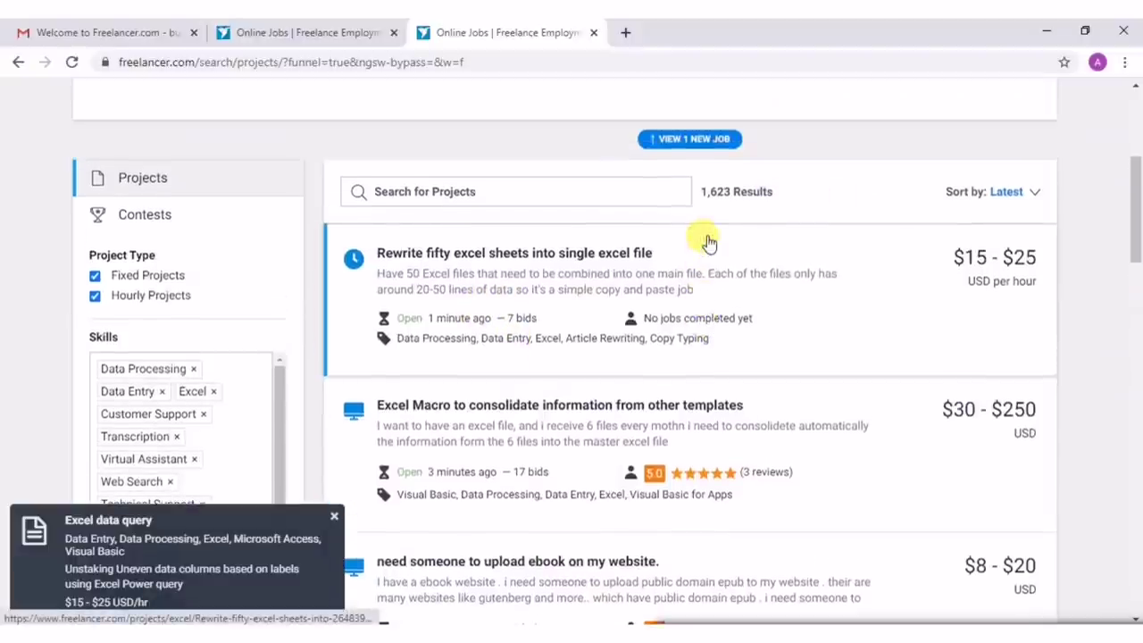
pyautogui.click(336, 517)
# Browse the 1,623 project results, including the $15–$25 hourly job merging fifty Excel sheets.
pyautogui.scroll(-3, 152, 438)
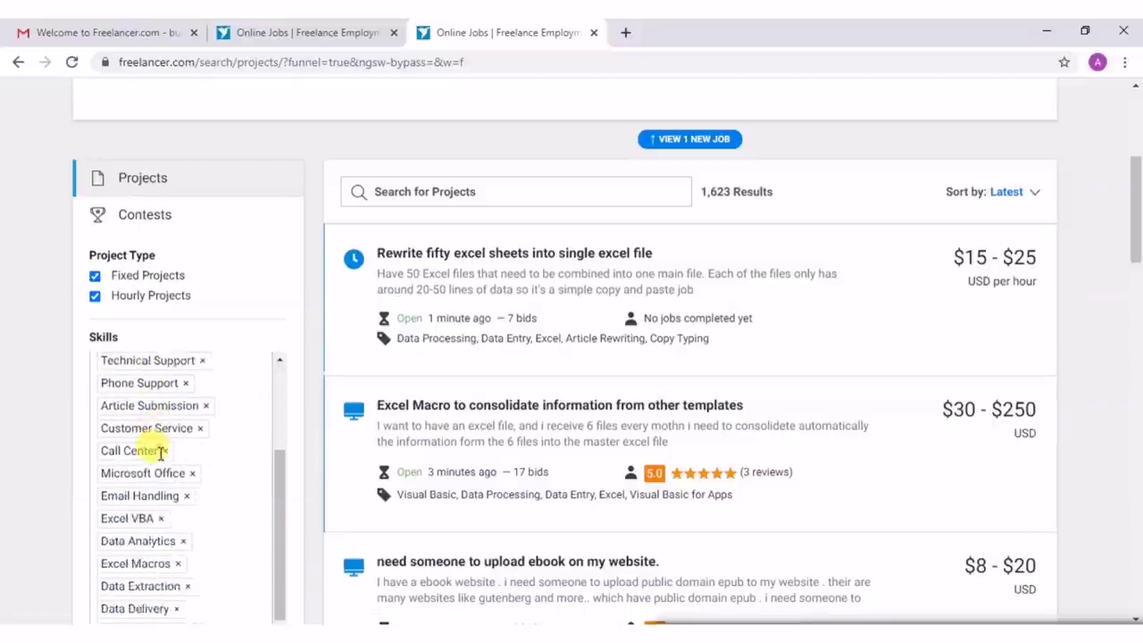
pyautogui.scroll(3, 98, 500)
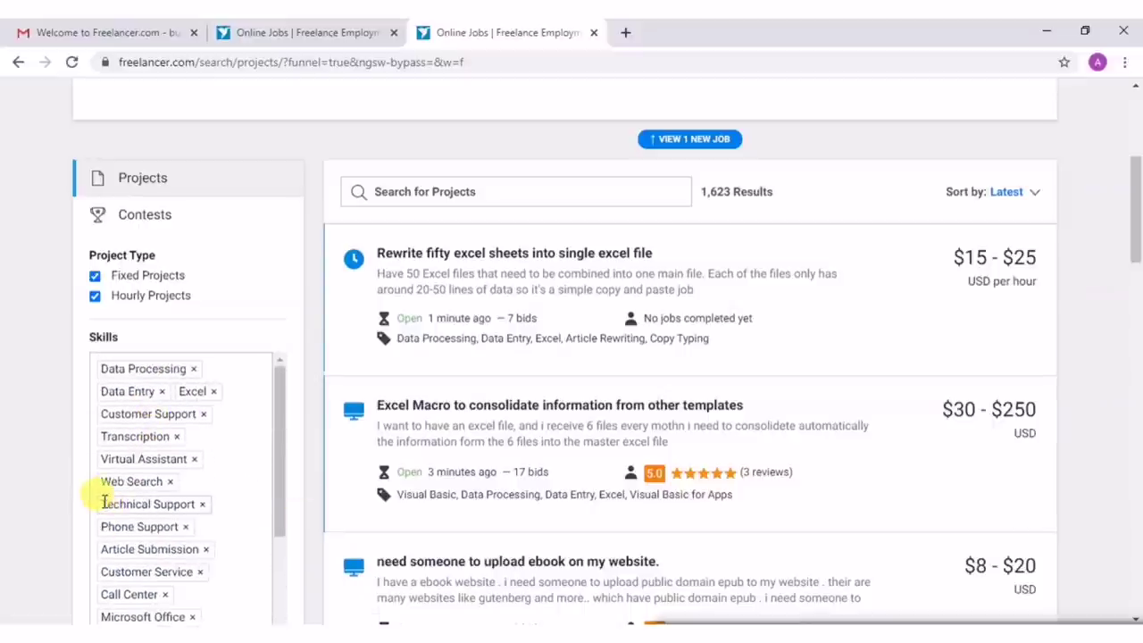
pyautogui.scroll(-3, 156, 477)
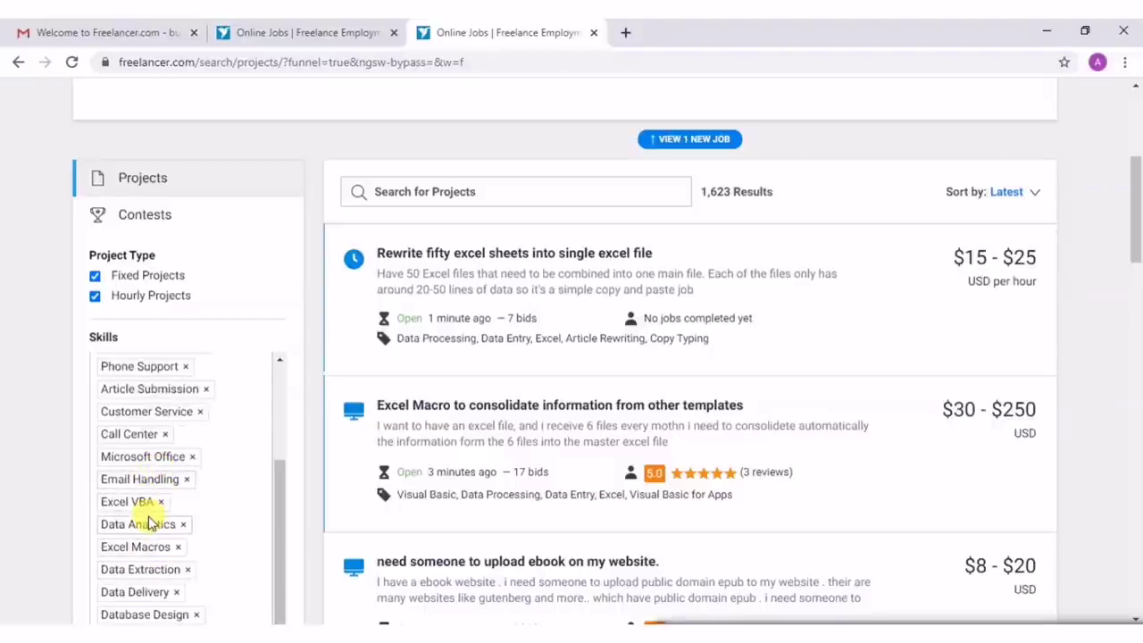
pyautogui.scroll(3, 146, 509)
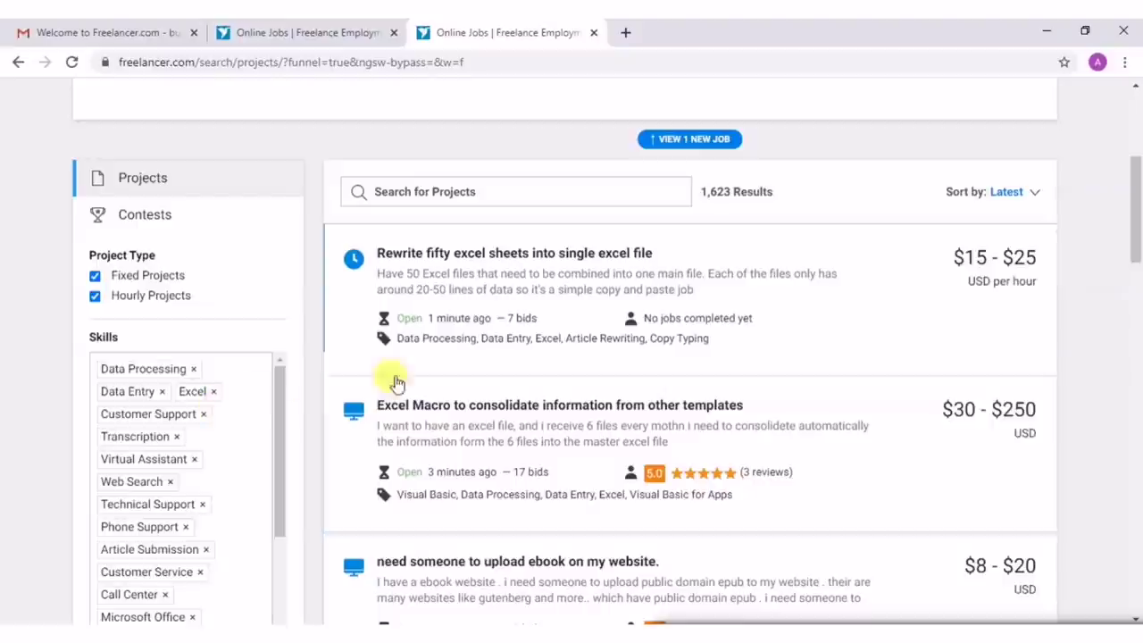
pyautogui.scroll(-3, 473, 362)
pyautogui.scroll(-15, 478, 366)
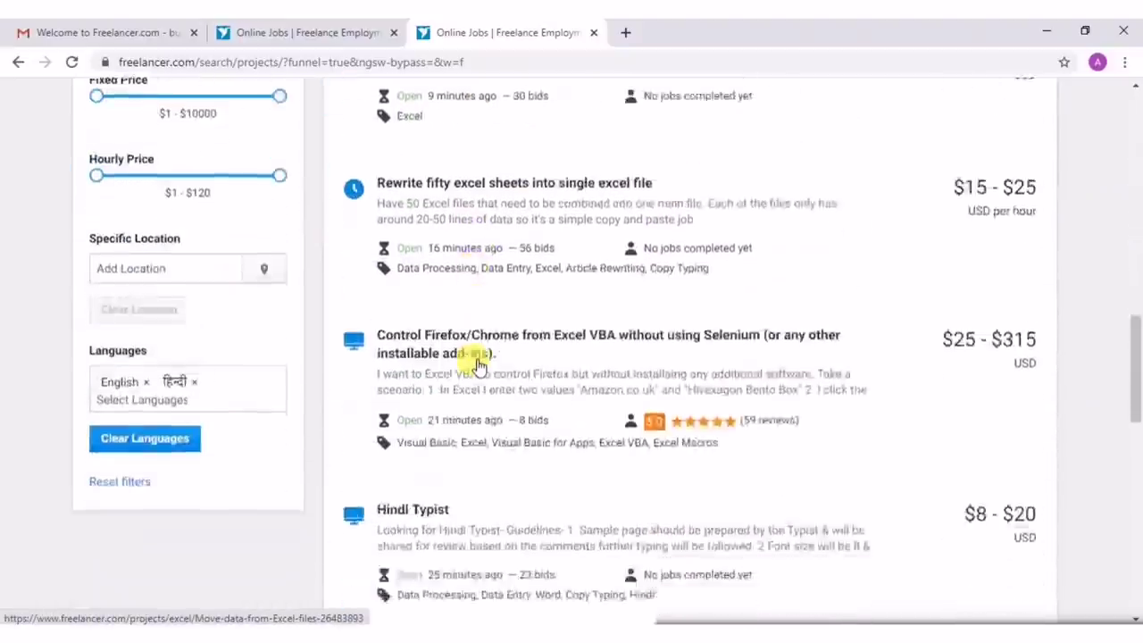
pyautogui.scroll(15, 478, 366)
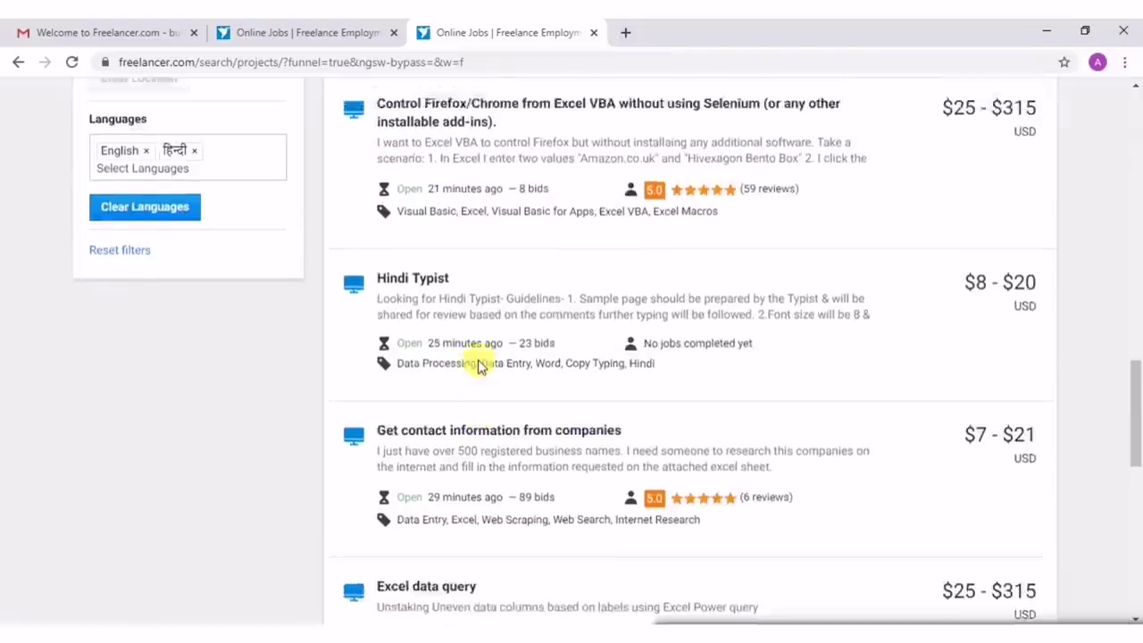
pyautogui.scroll(4, 478, 366)
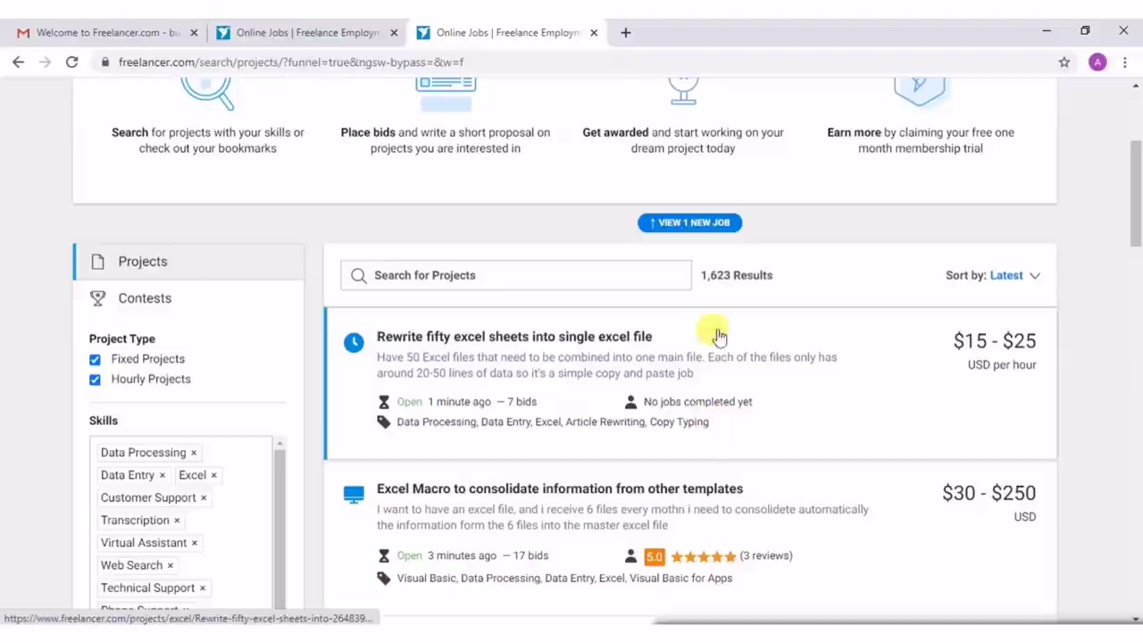
pyautogui.tripleClick(707, 275)
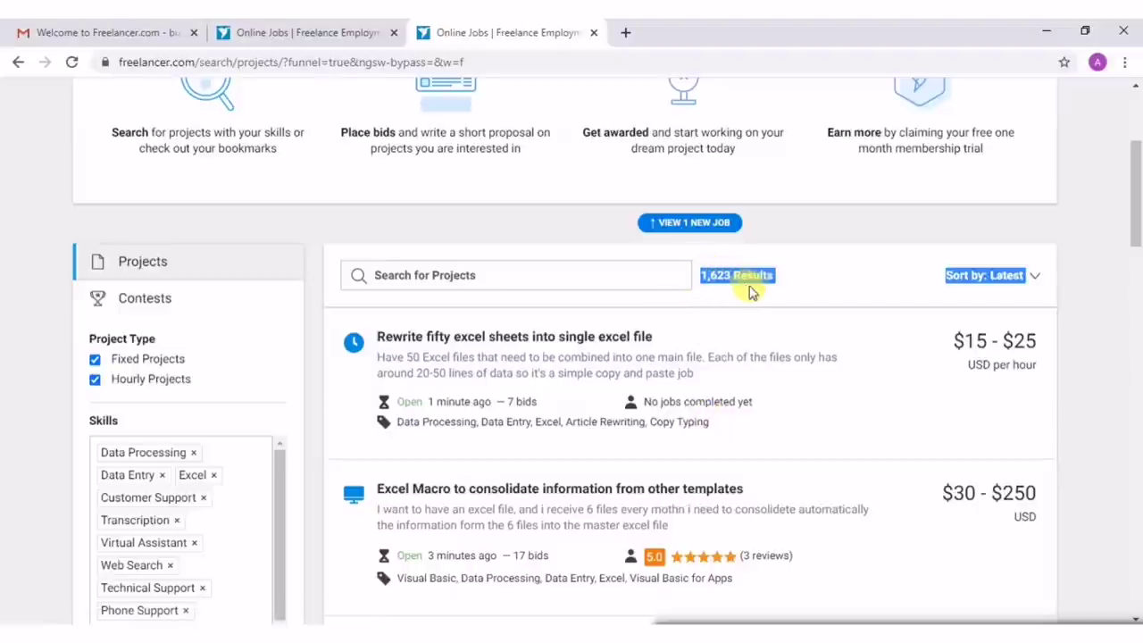
pyautogui.click(824, 295)
pyautogui.scroll(-1, 704, 337)
pyautogui.scroll(-1, 703, 346)
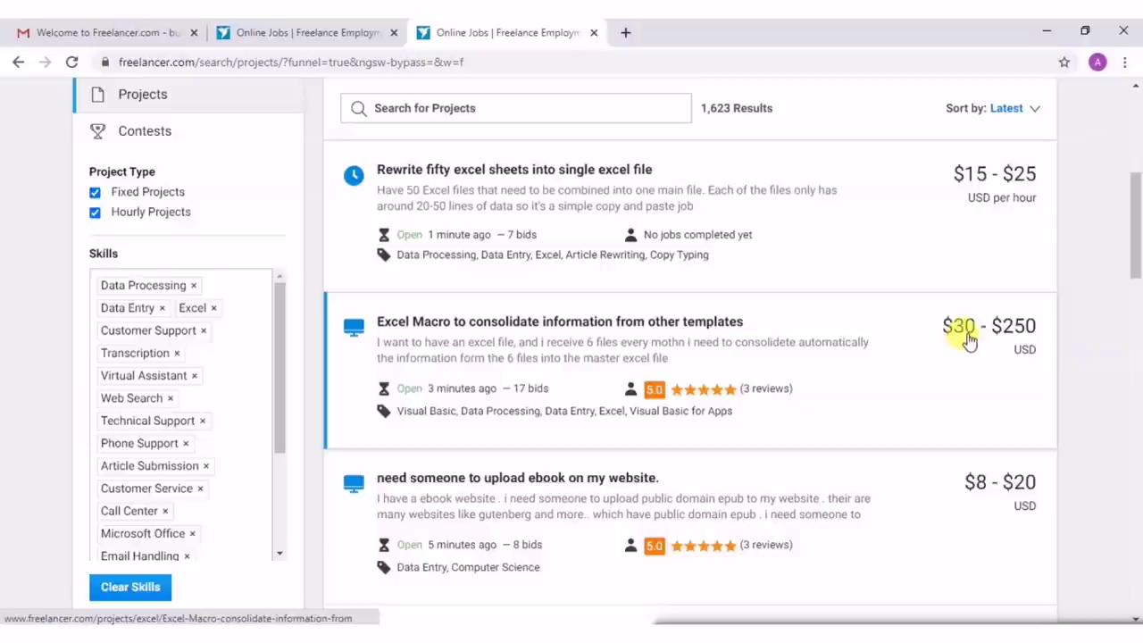
pyautogui.scroll(-2, 839, 409)
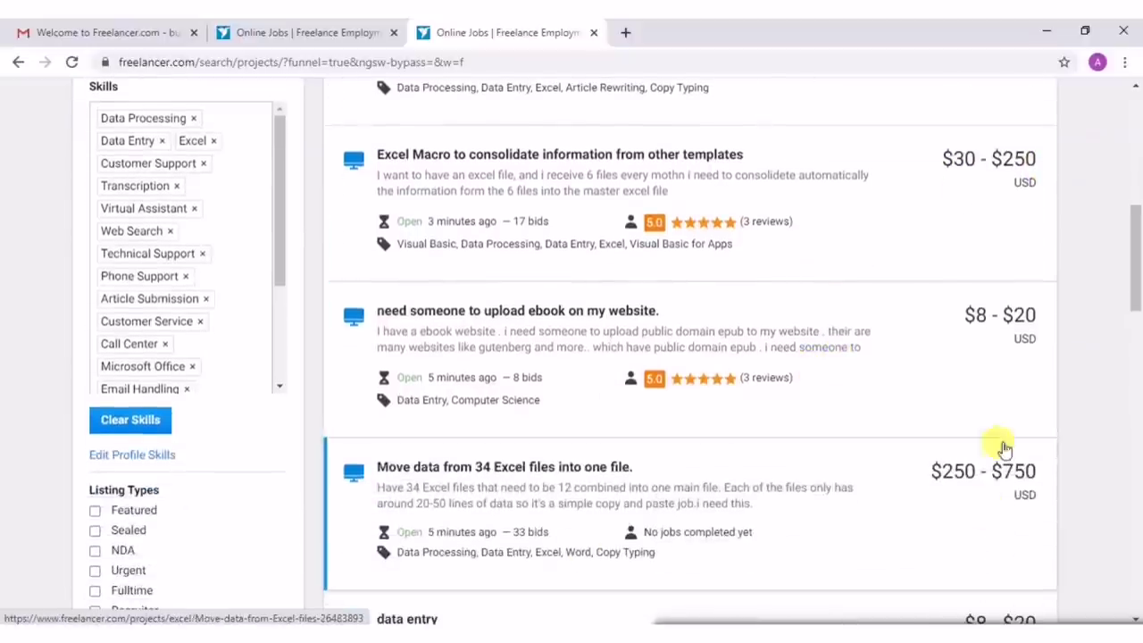
pyautogui.scroll(-5, 721, 373)
pyautogui.scroll(11, 721, 370)
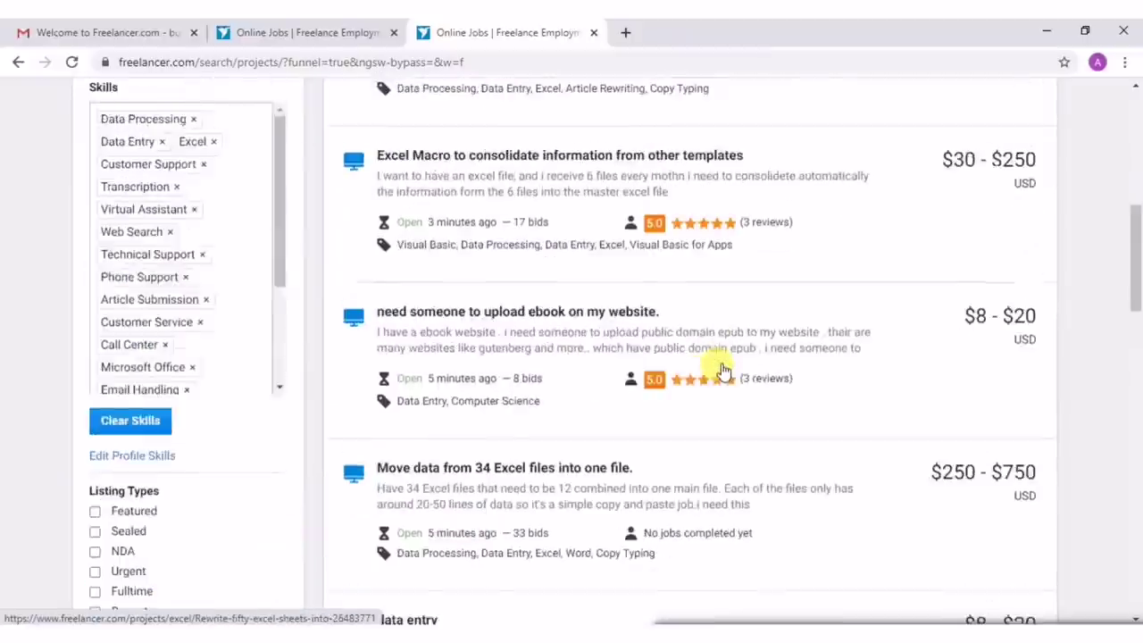
pyautogui.scroll(-4, 723, 368)
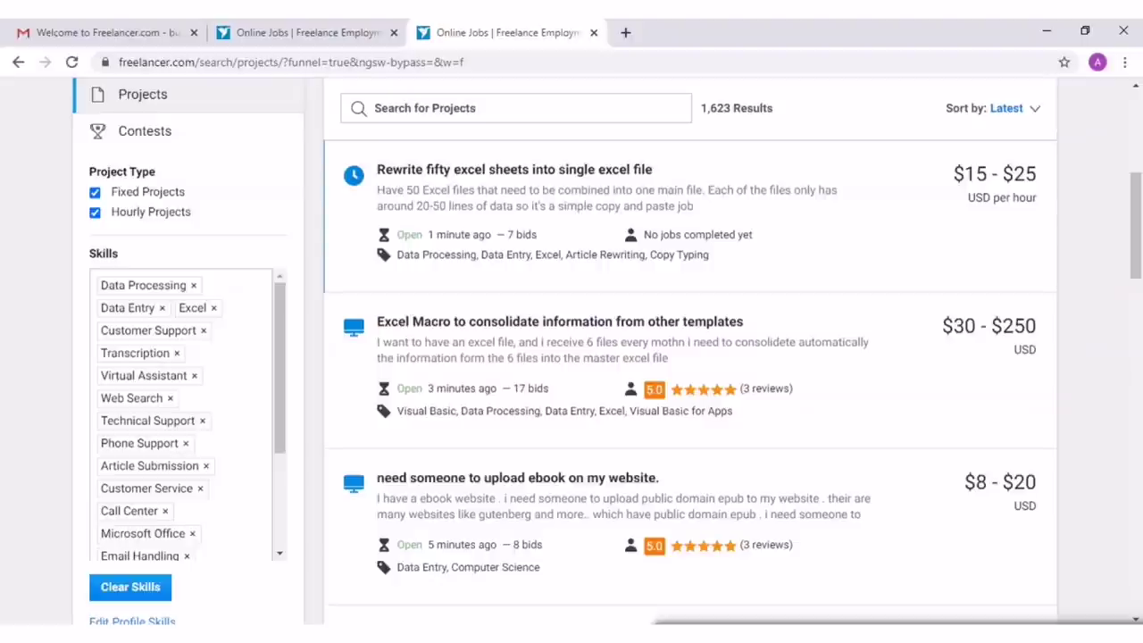
pyautogui.scroll(3, 565, 299)
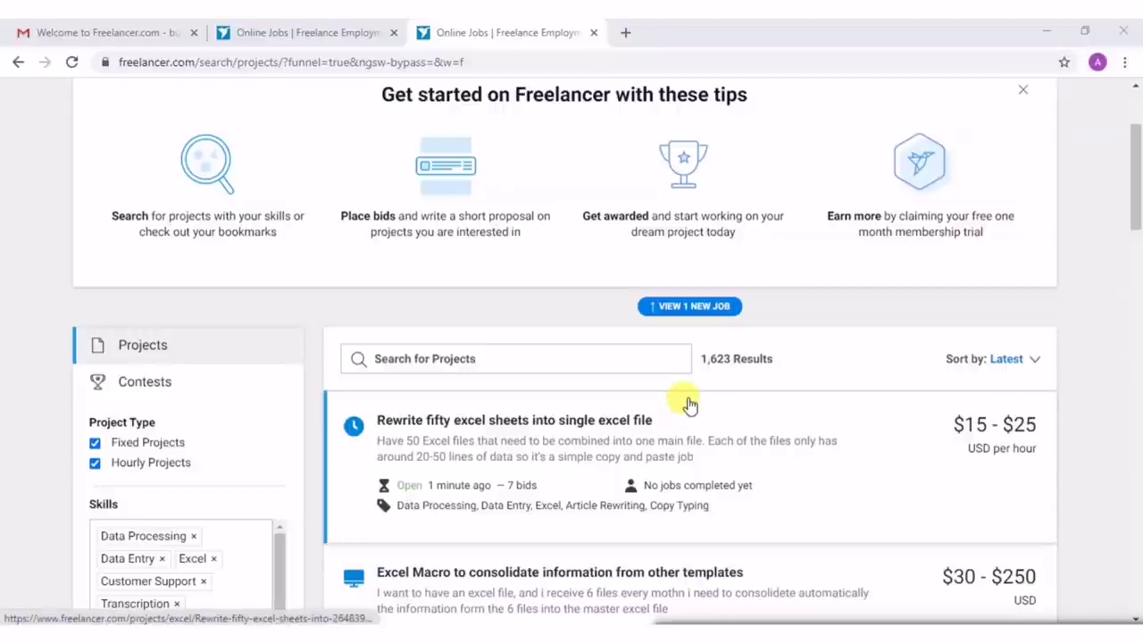
pyautogui.scroll(2, 684, 393)
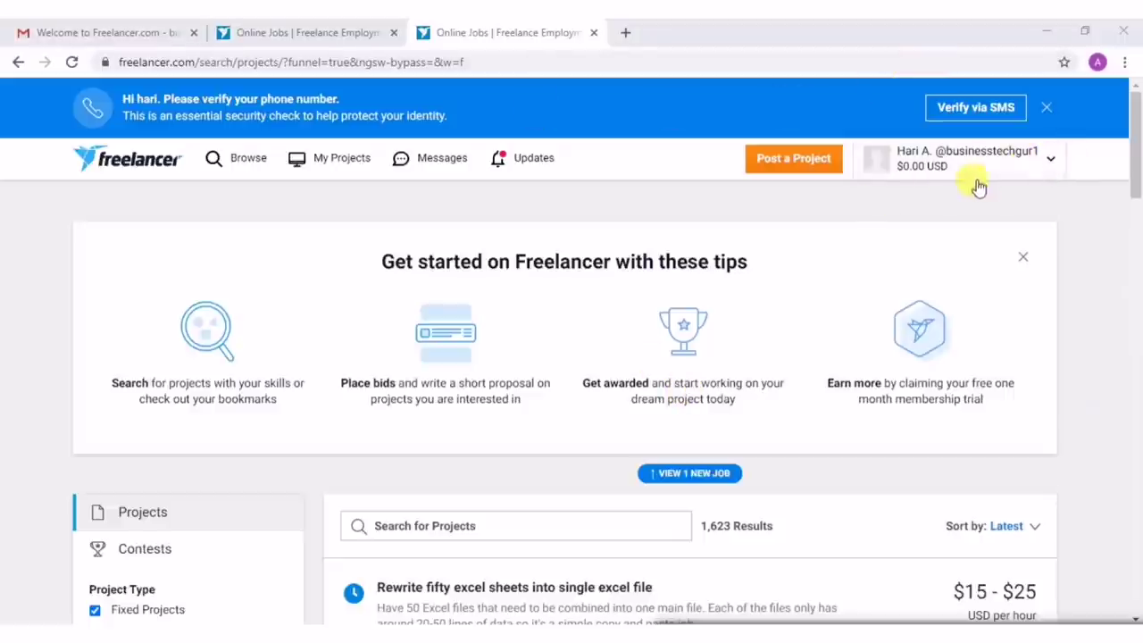
# Open your own profile from the account menu and switch it into edit mode.
pyautogui.click(1052, 165)
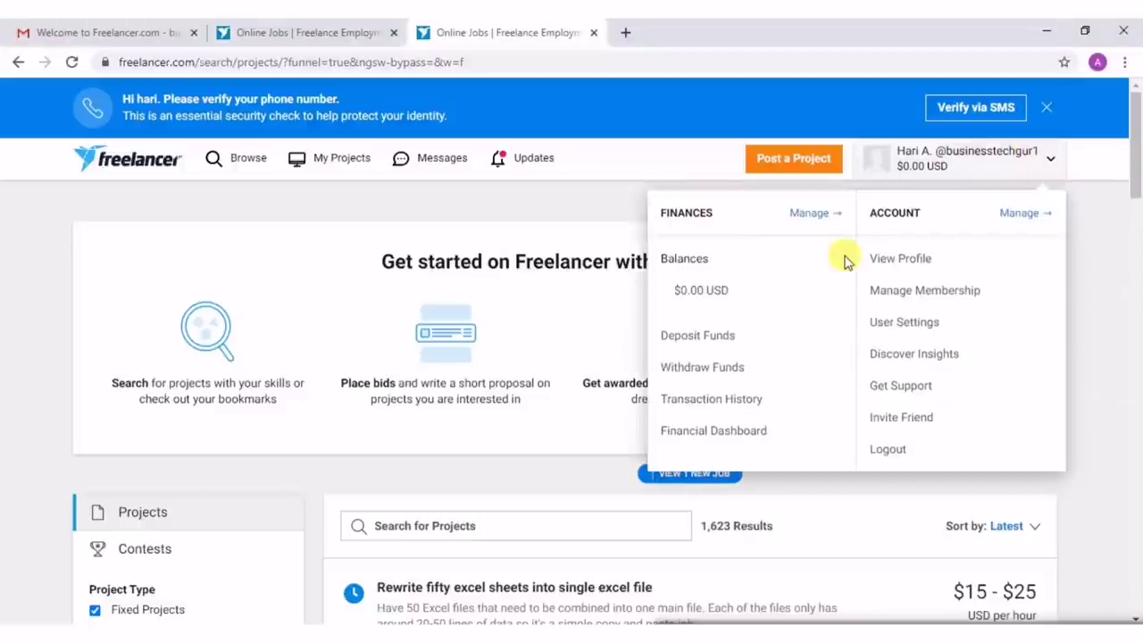
pyautogui.click(890, 259)
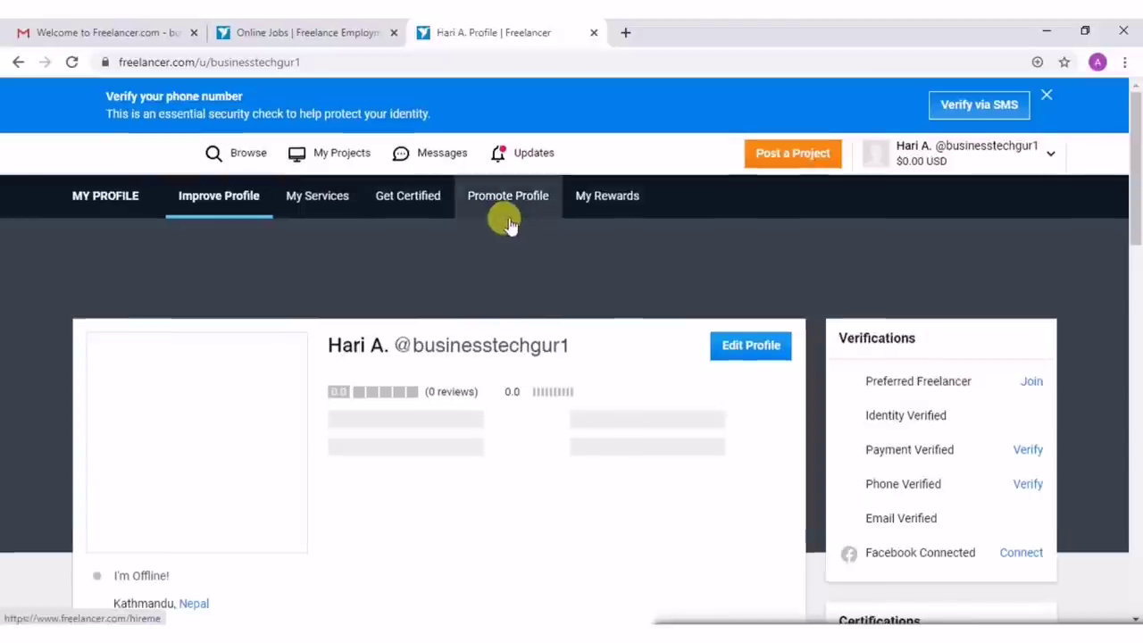
pyautogui.scroll(-2, 689, 289)
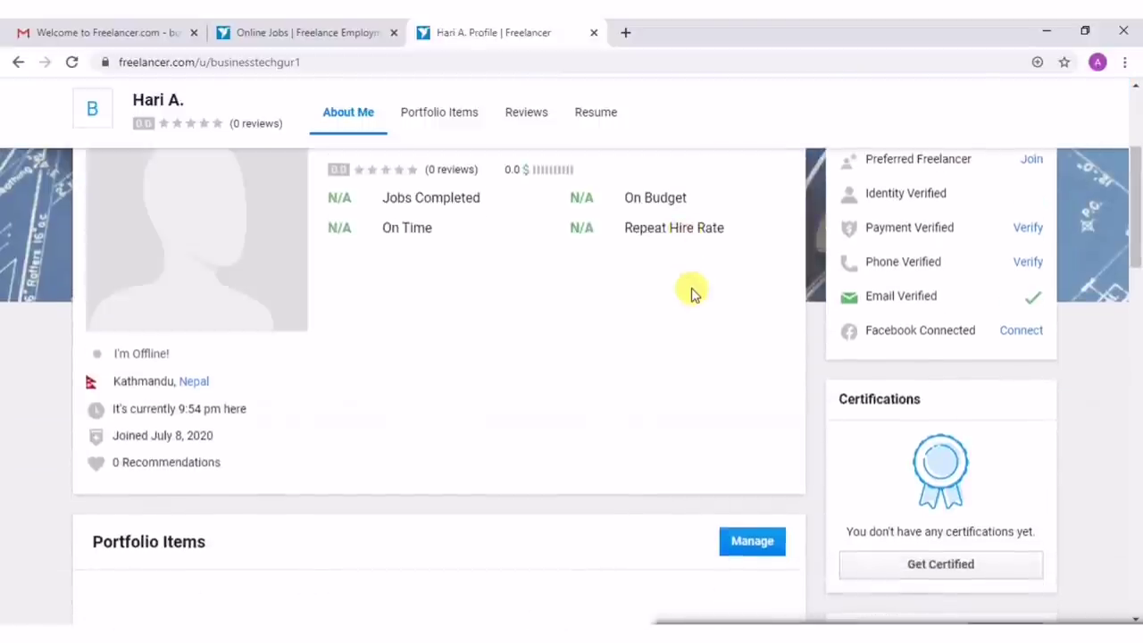
pyautogui.scroll(2, 689, 289)
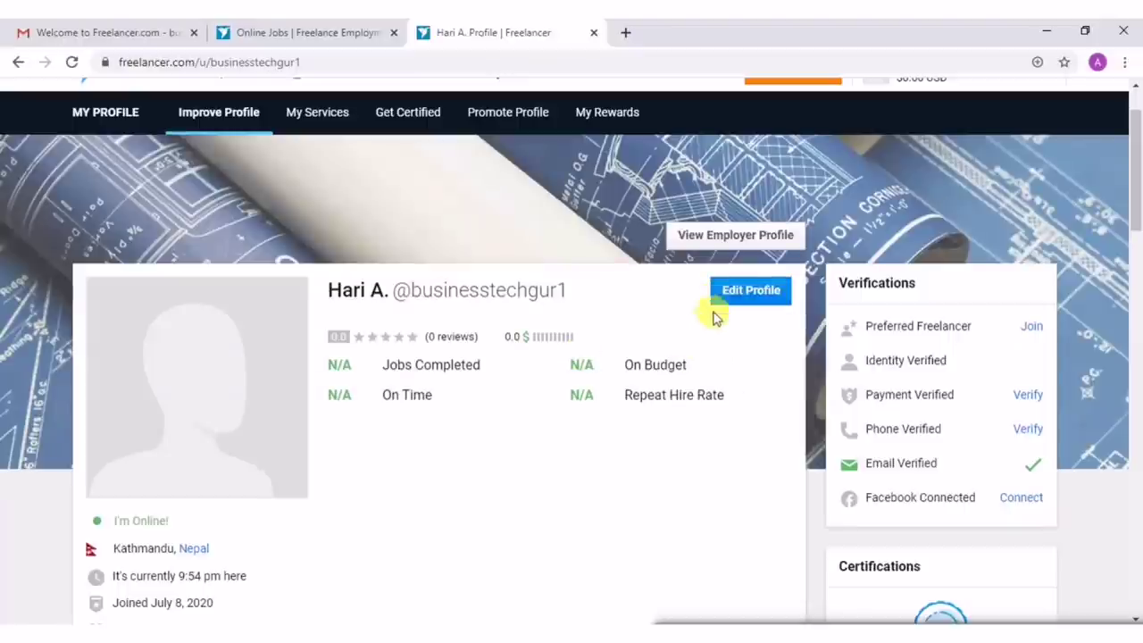
pyautogui.click(737, 295)
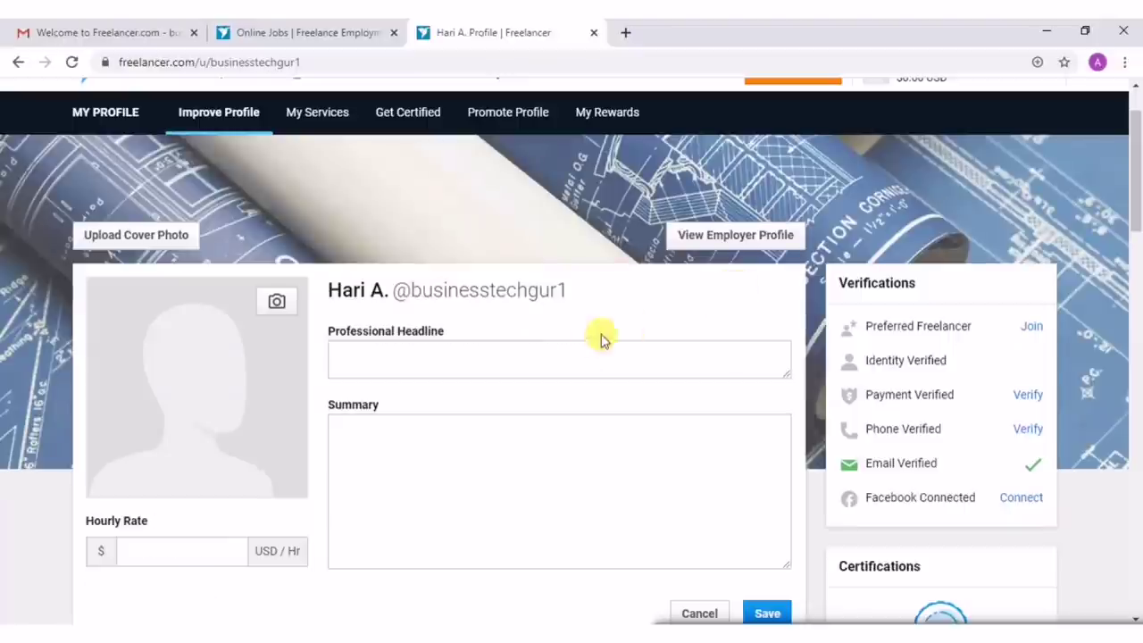
# Enter the professional headline 'i am a data entry export'.
pyautogui.scroll(-3, 415, 402)
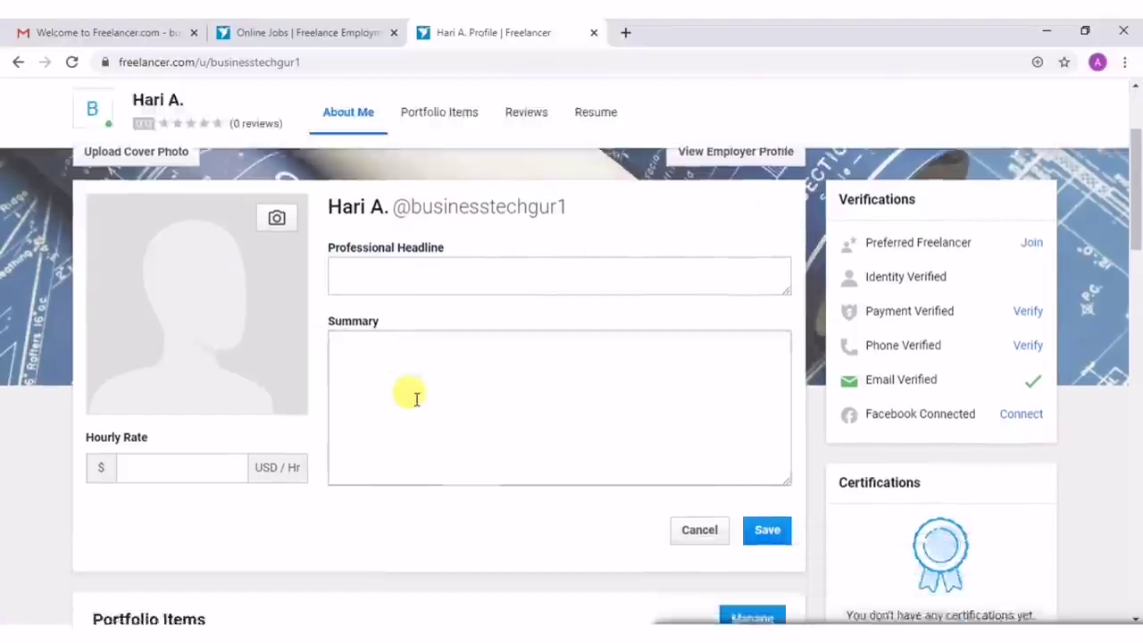
pyautogui.scroll(1, 415, 400)
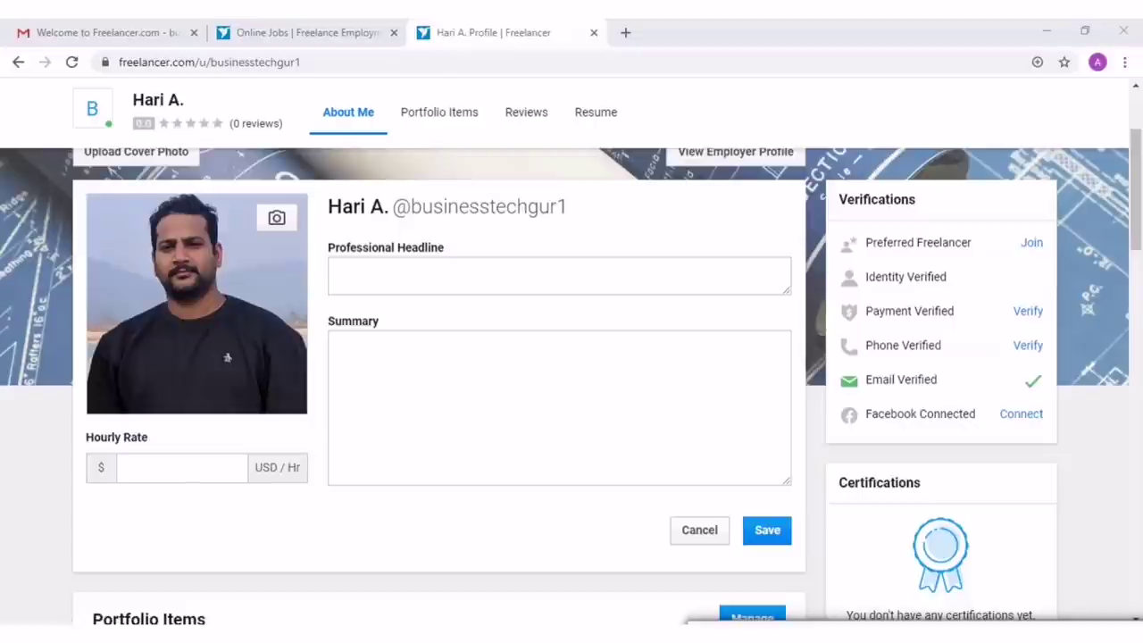
pyautogui.click(357, 270)
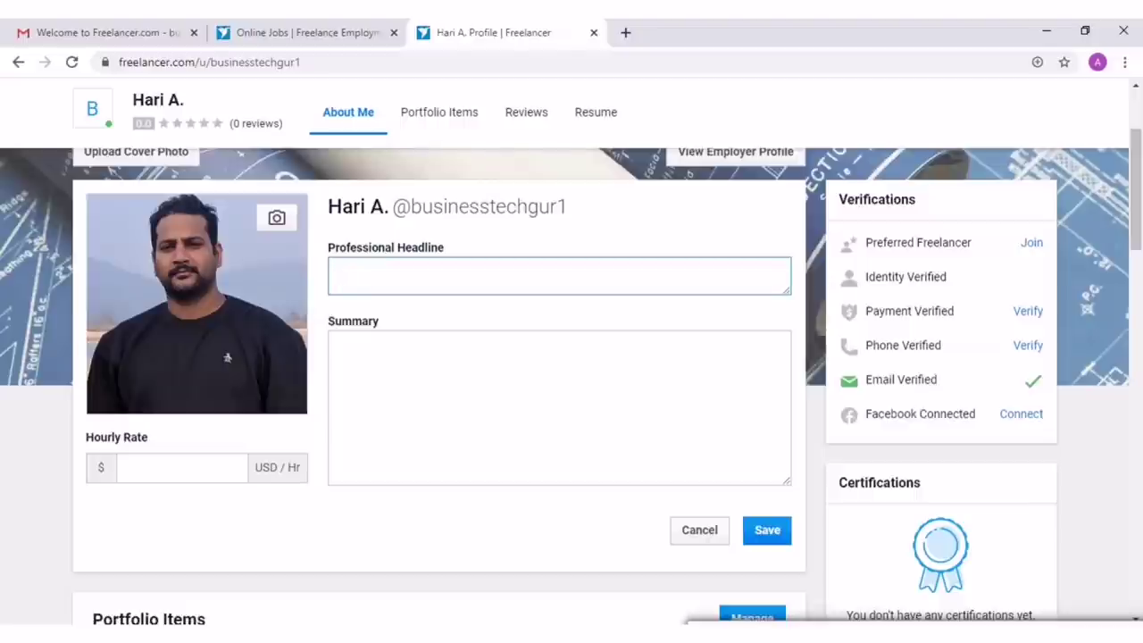
pyautogui.write('i am a data entry export')
pyautogui.click(585, 348)
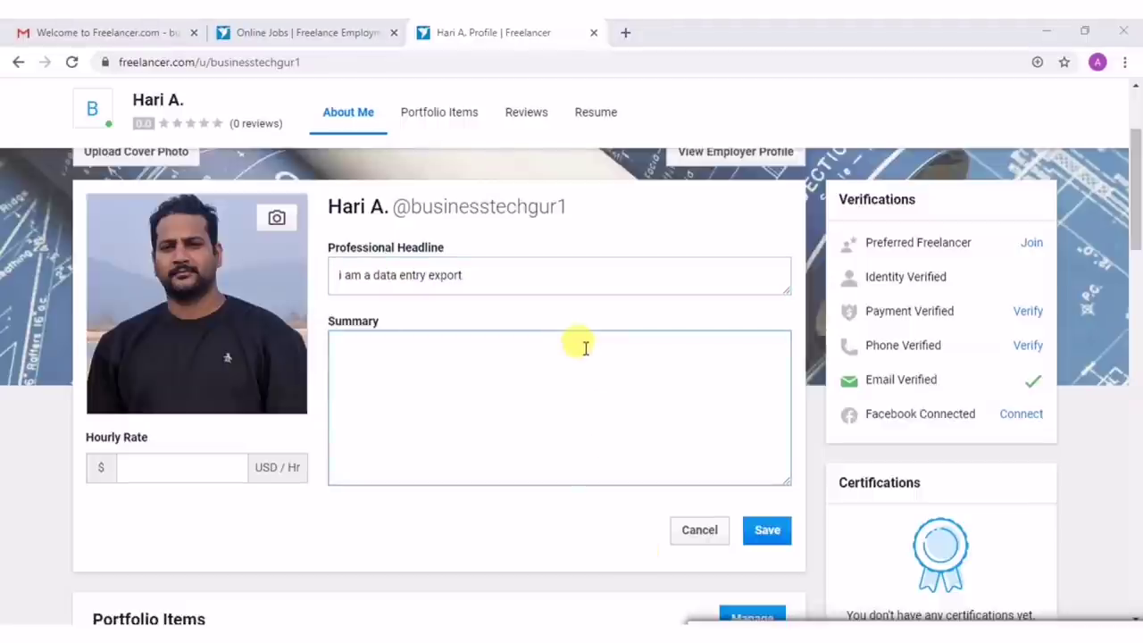
pyautogui.click(339, 265)
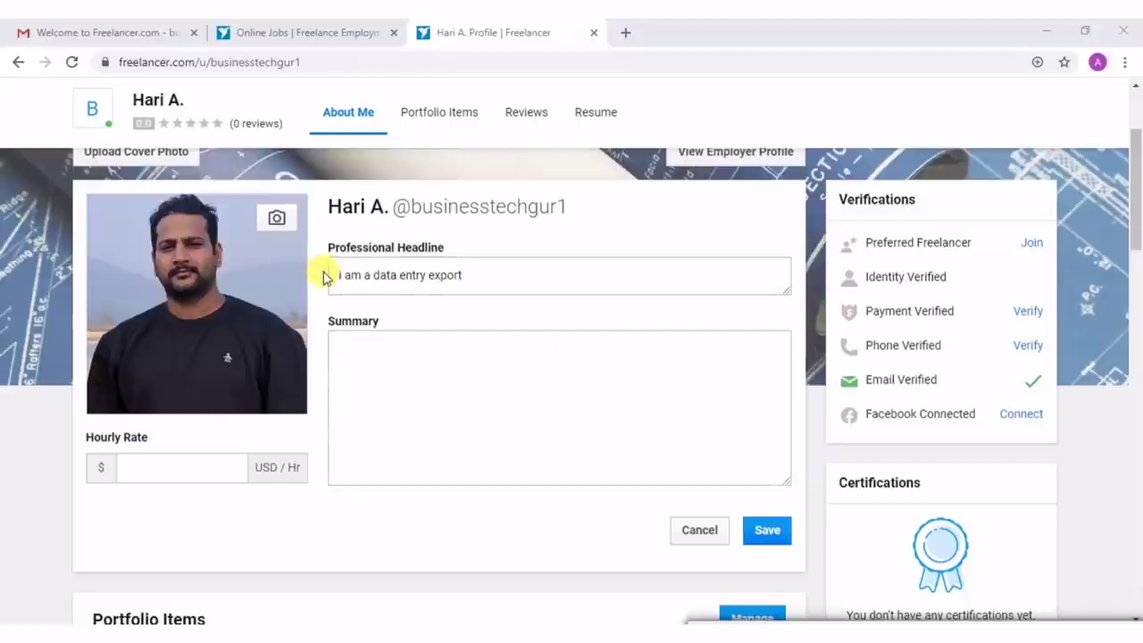
pyautogui.moveTo(339, 277); pyautogui.dragTo(454, 331)
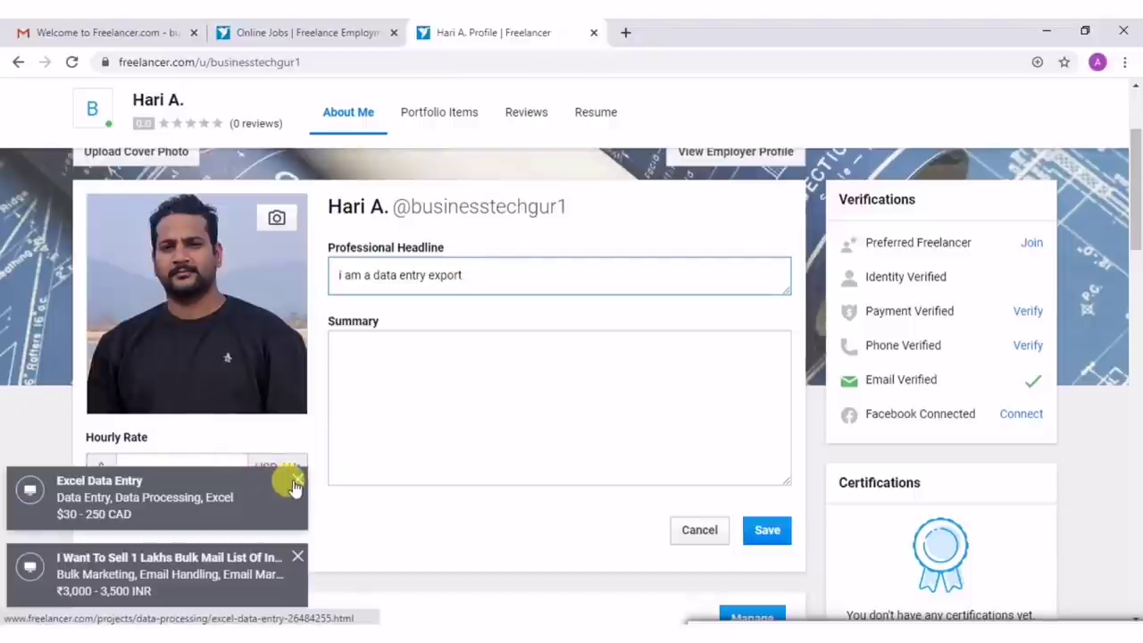
# Dismiss the job notifications and place the cursor in the Summary field.
pyautogui.click(298, 480)
pyautogui.click(297, 559)
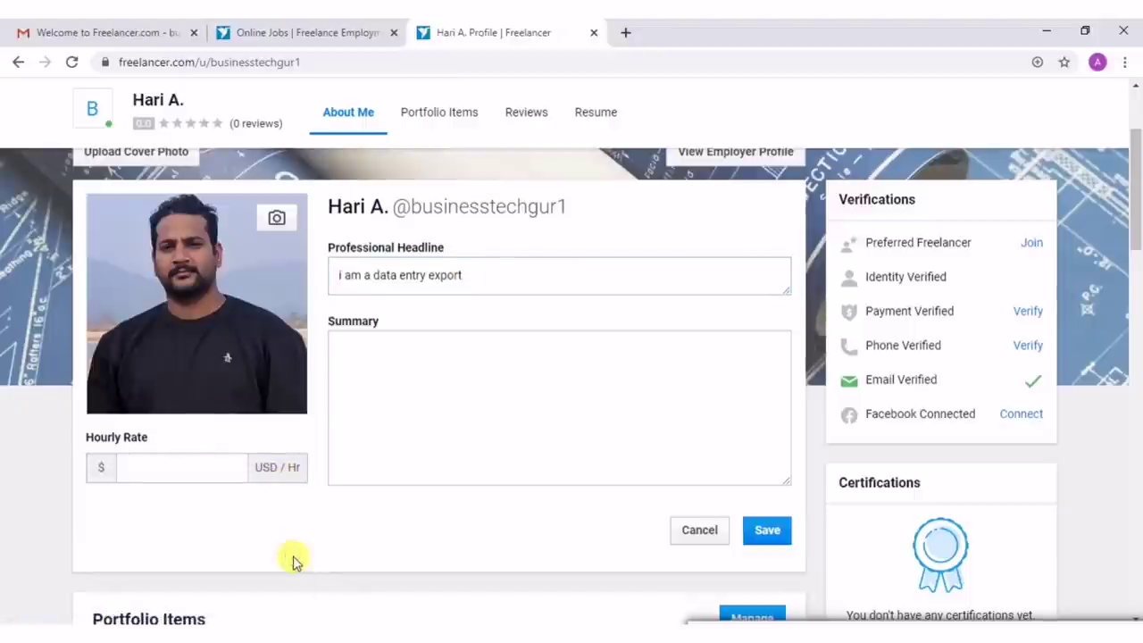
pyautogui.click(448, 275)
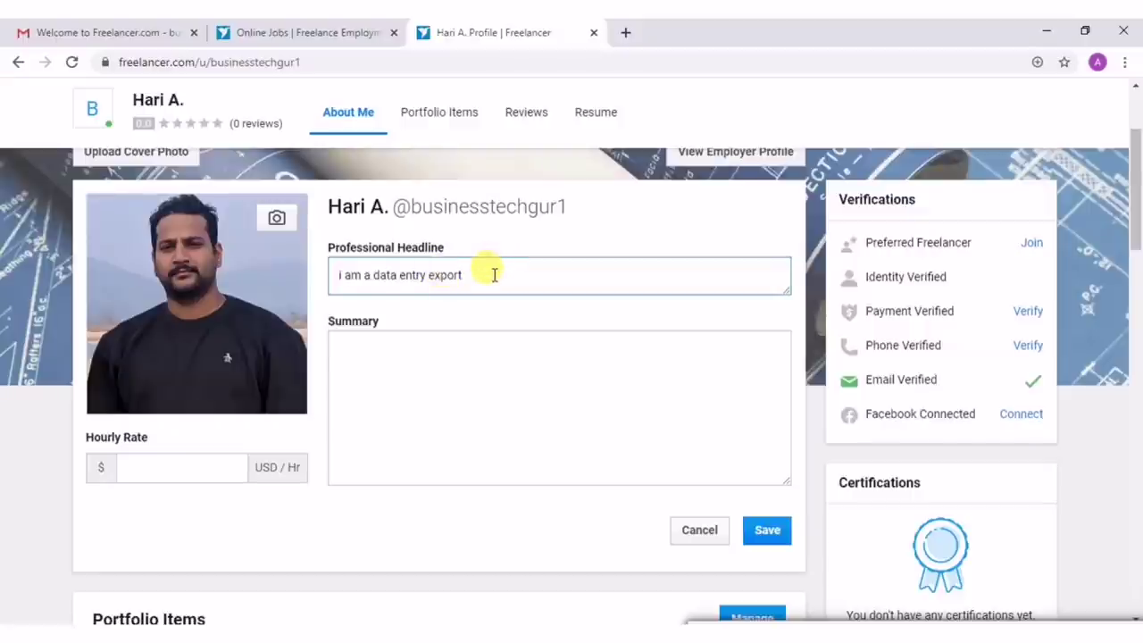
pyautogui.click(437, 375)
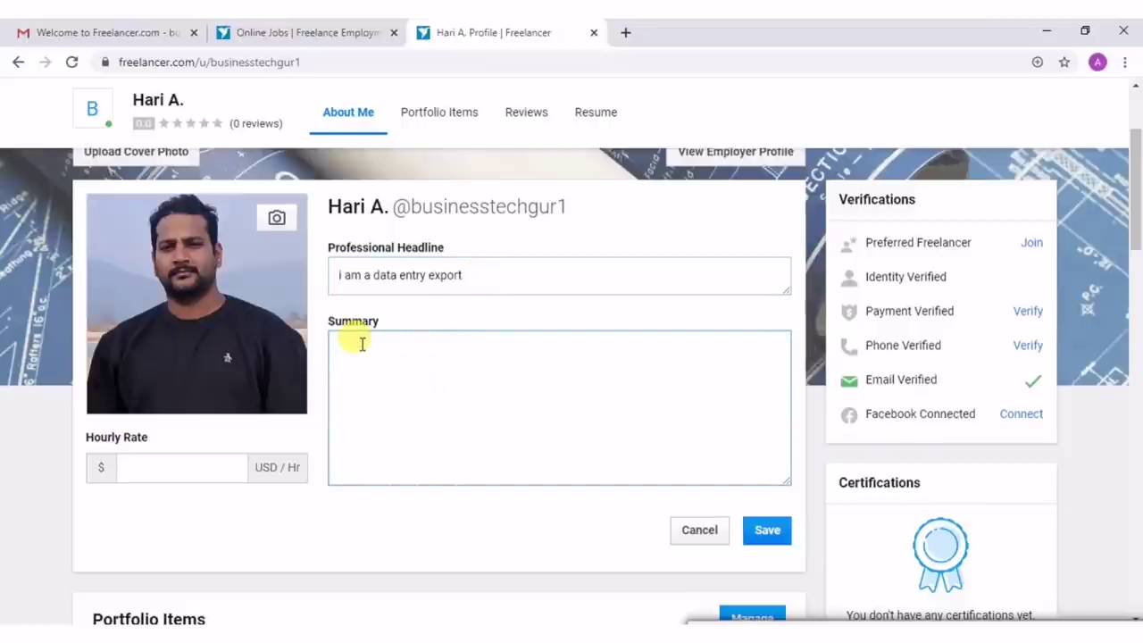
# Paste the summary about fast, mistake-free data entry and attempt to save the profile.
pyautogui.scroll(-2, 362, 344)
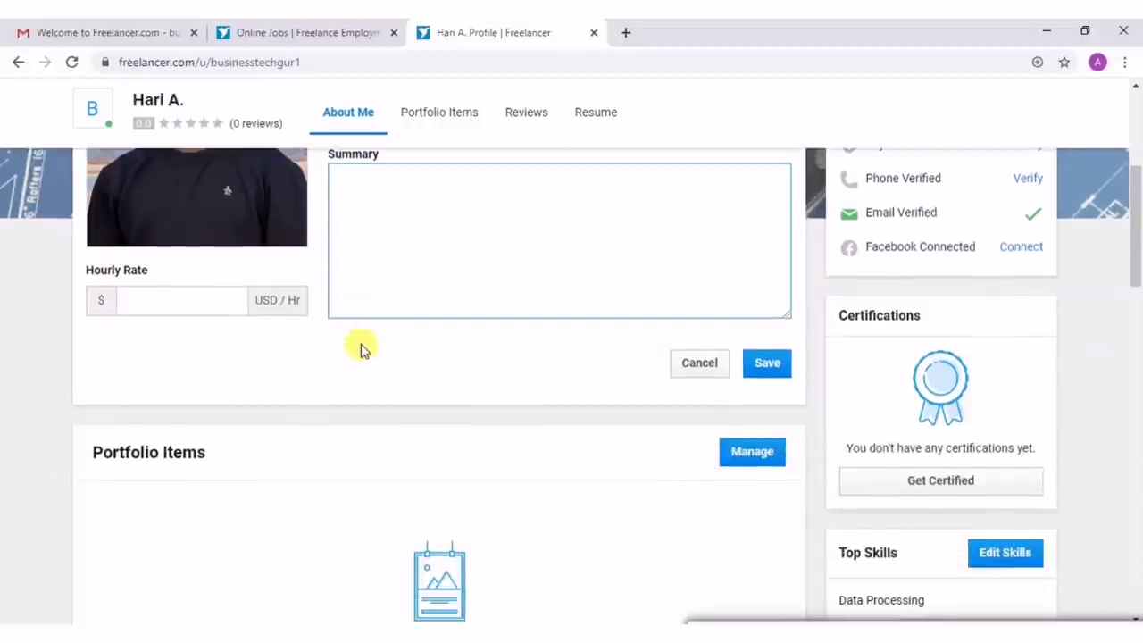
pyautogui.scroll(1, 362, 344)
pyautogui.scroll(1, 362, 344)
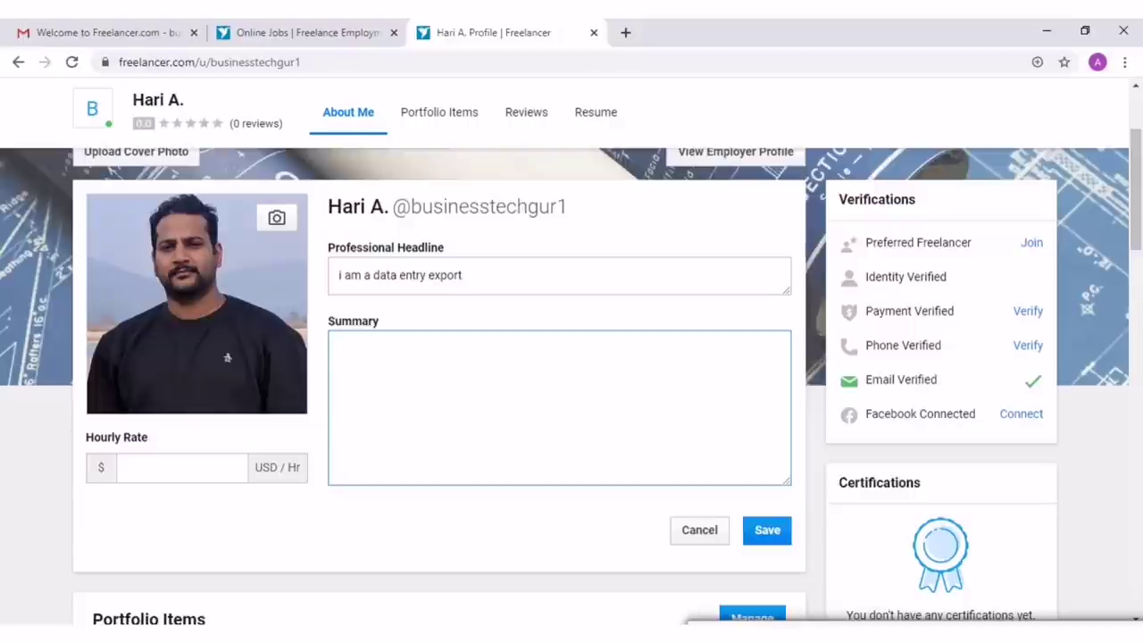
pyautogui.write('i am a data entry professional i have a great speed and i do work without any mistakes.my forte is achieve targets')
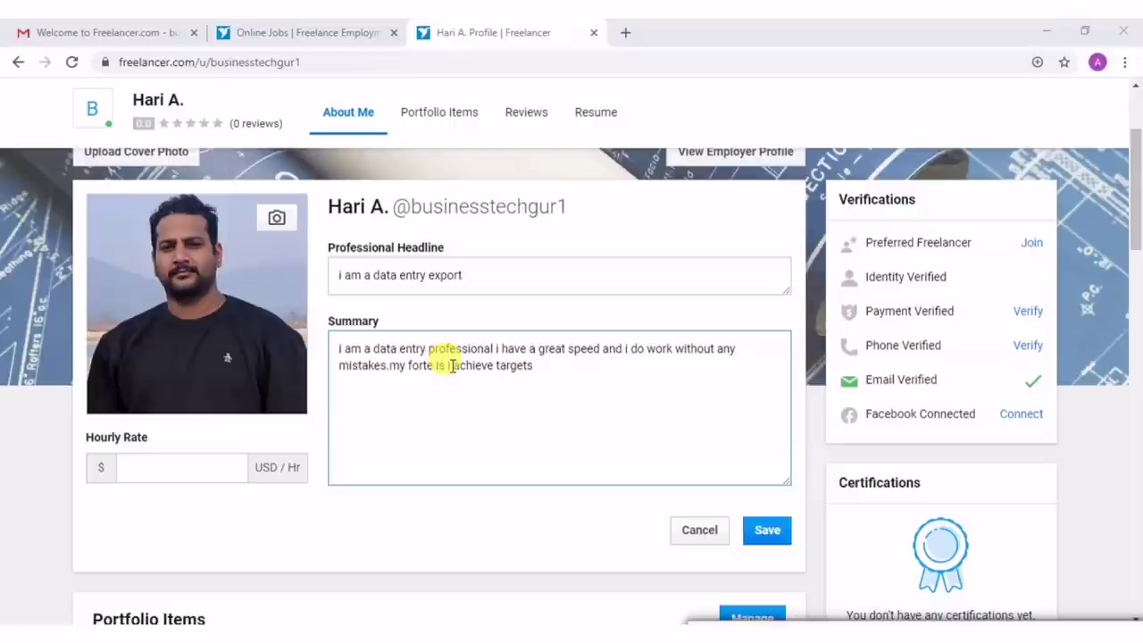
pyautogui.click(163, 527)
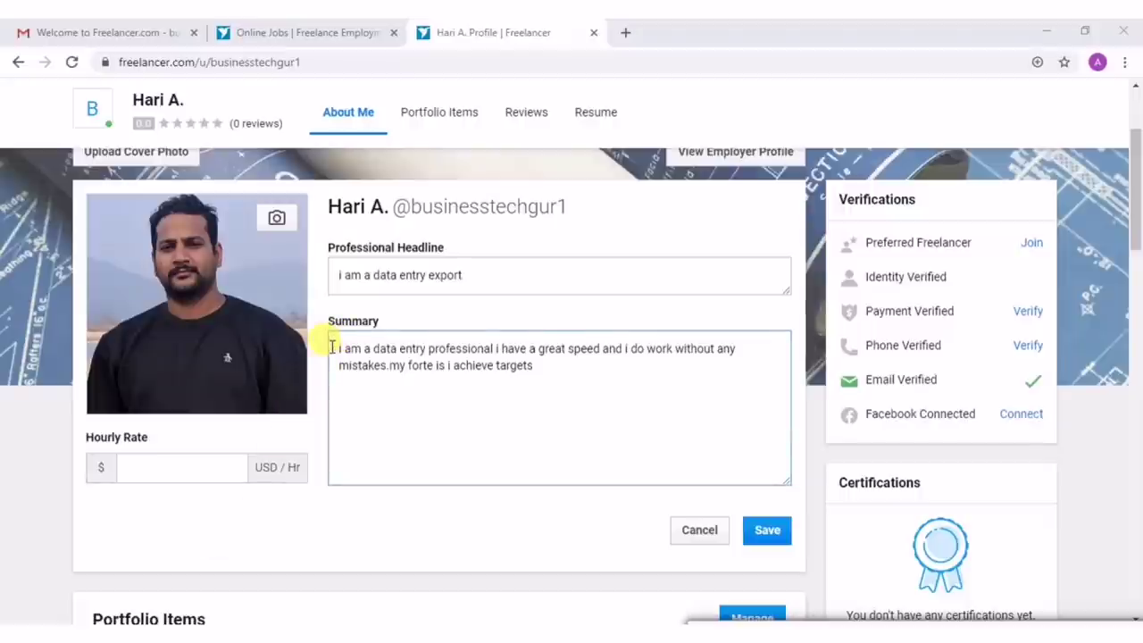
pyautogui.moveTo(332, 346); pyautogui.dragTo(569, 451)
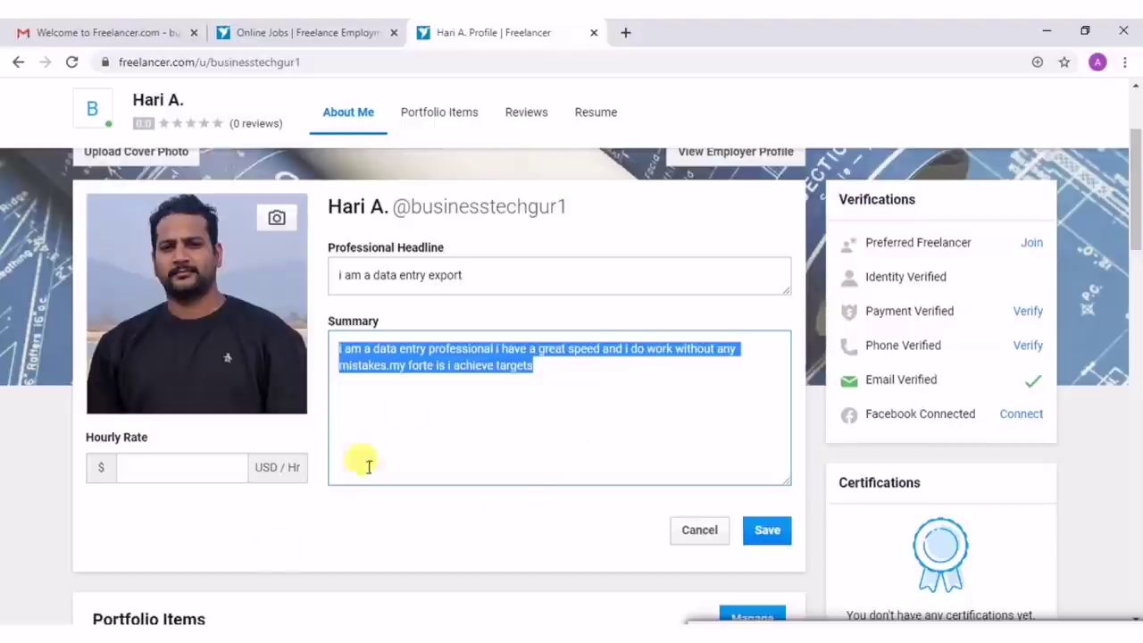
pyautogui.click(395, 396)
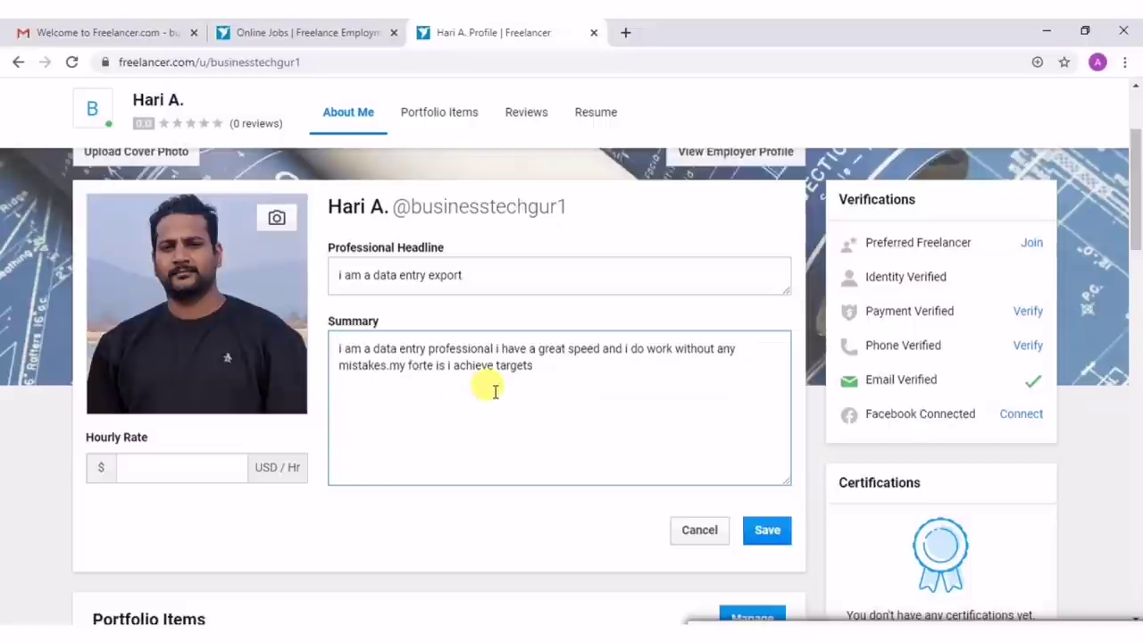
pyautogui.click(554, 371)
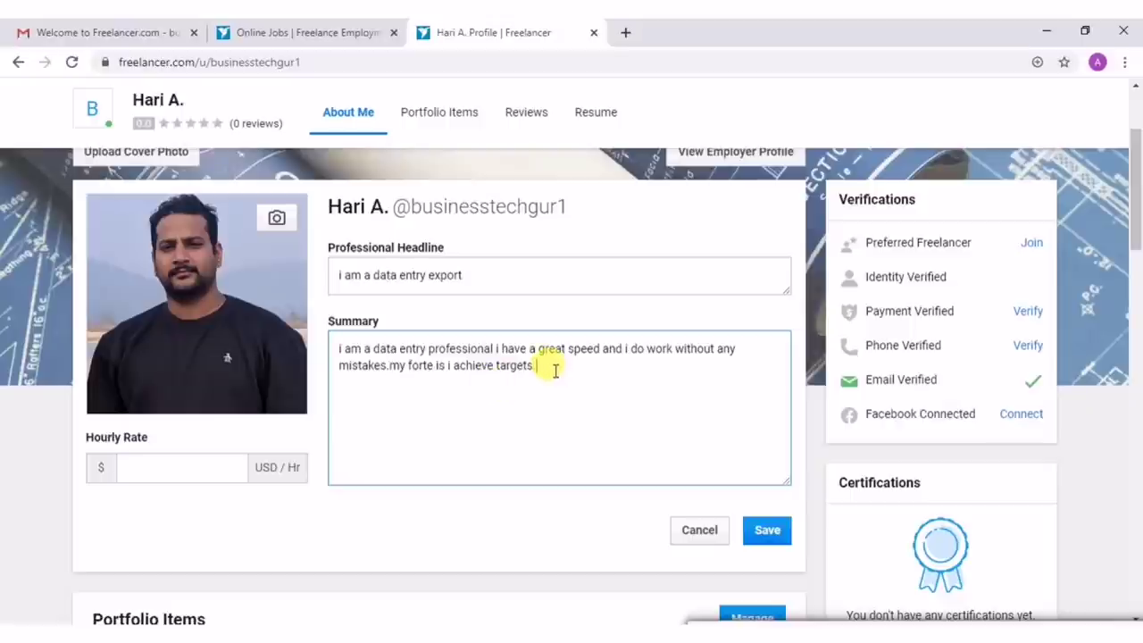
pyautogui.click(766, 532)
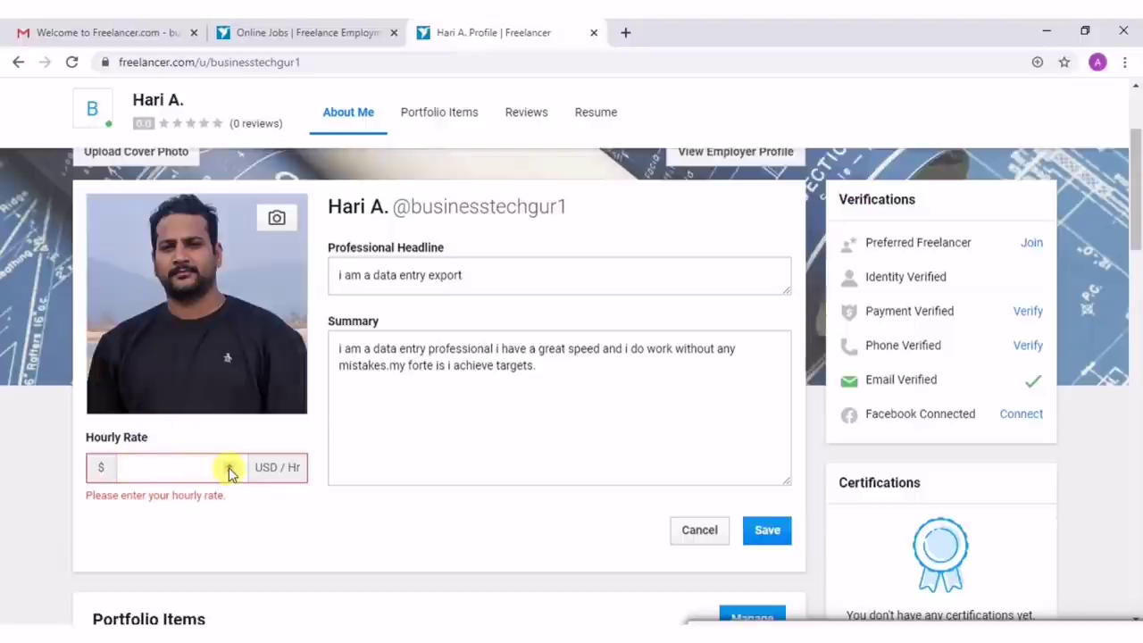
# Raise the hourly rate to 15 USD with the spinner and save the profile.
pyautogui.click(228, 464)
pyautogui.click(228, 464)
pyautogui.click(229, 465)
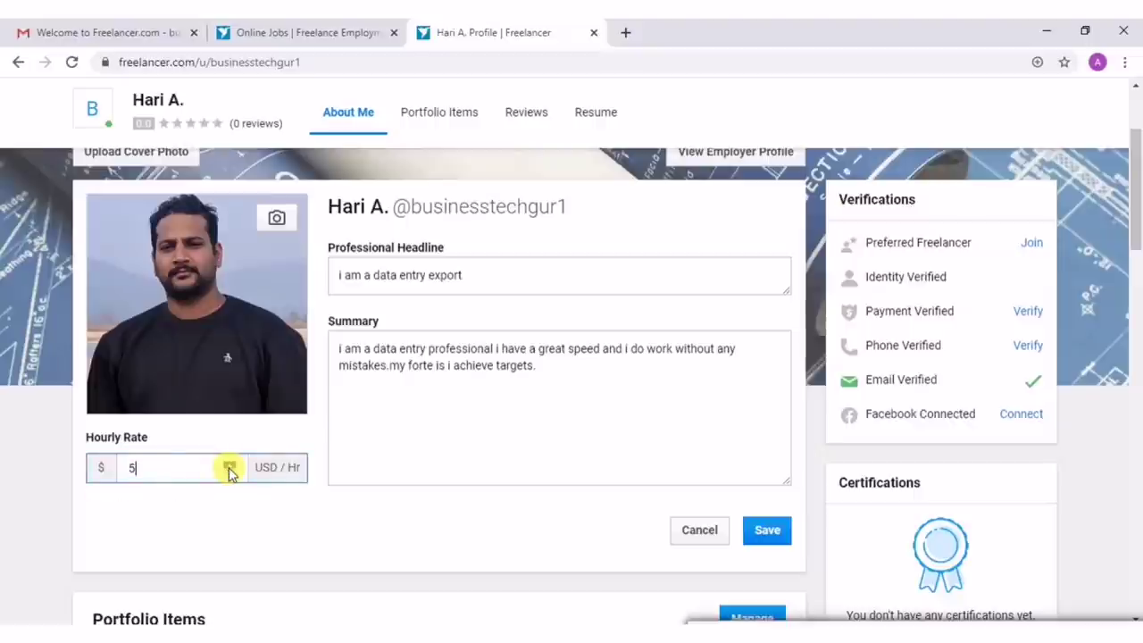
pyautogui.click(228, 464)
pyautogui.click(229, 464)
pyautogui.click(228, 465)
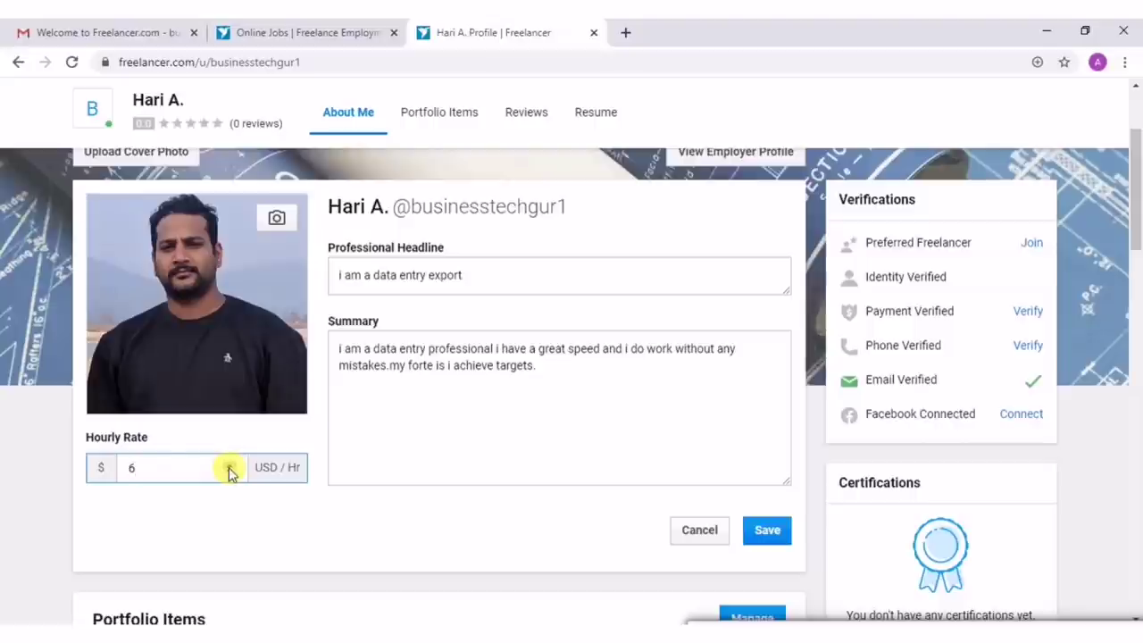
pyautogui.click(228, 465)
pyautogui.click(228, 465)
pyautogui.click(229, 466)
pyautogui.click(228, 466)
pyautogui.click(228, 465)
pyautogui.click(229, 465)
pyautogui.click(757, 534)
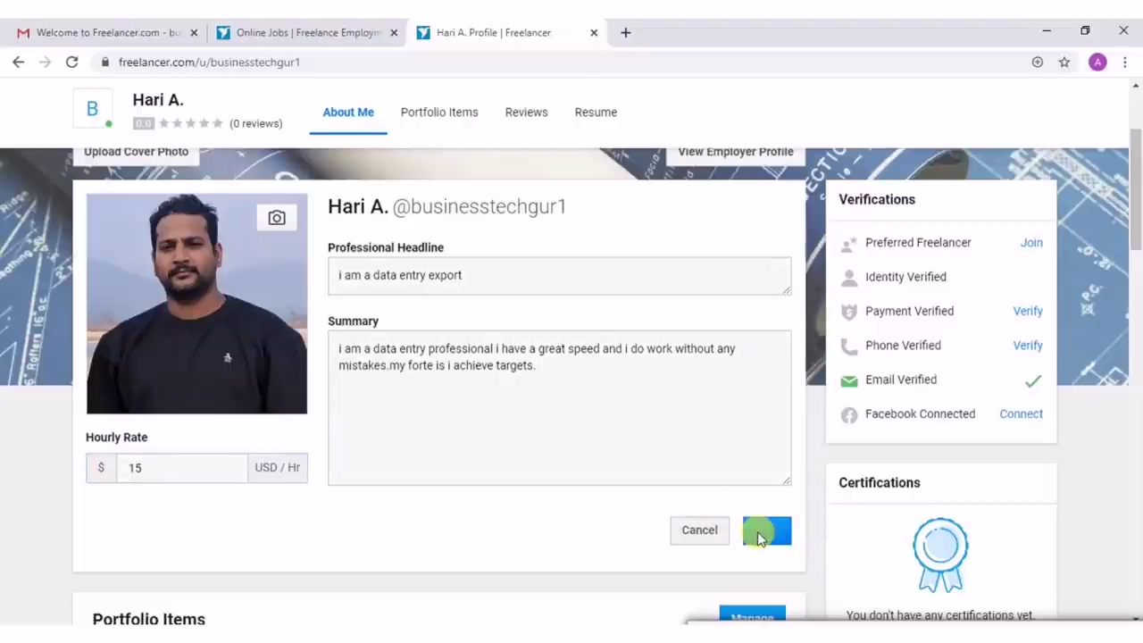
# Review the saved profile's headline, summary and $15 USD/hour rate, then dismiss the notification.
pyautogui.scroll(-2, 625, 490)
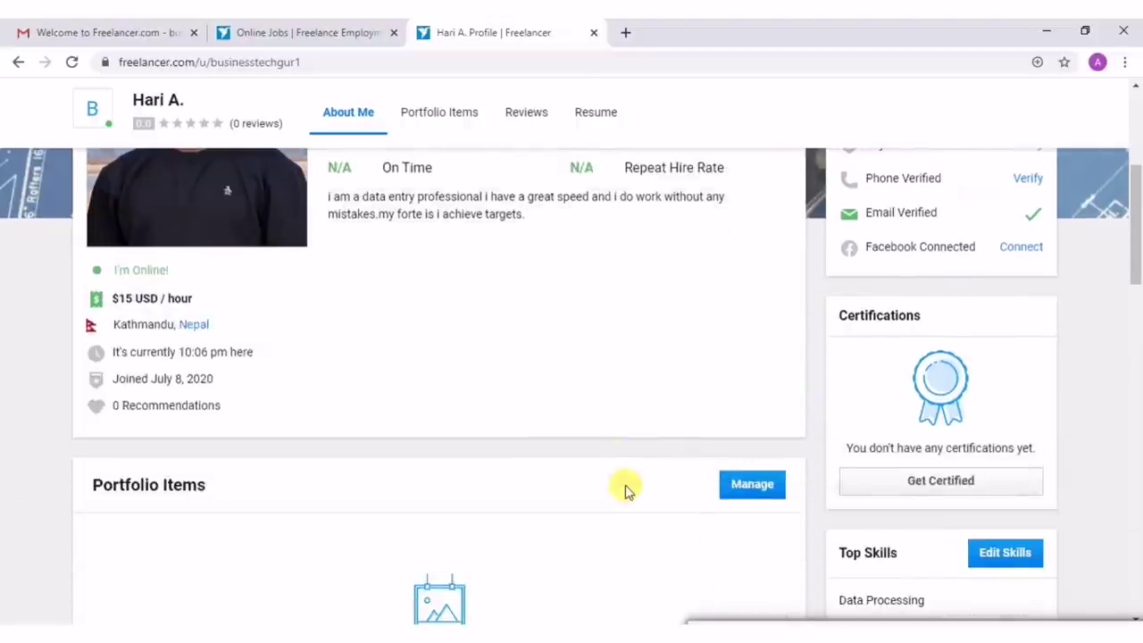
pyautogui.scroll(3, 572, 485)
pyautogui.scroll(-2, 571, 486)
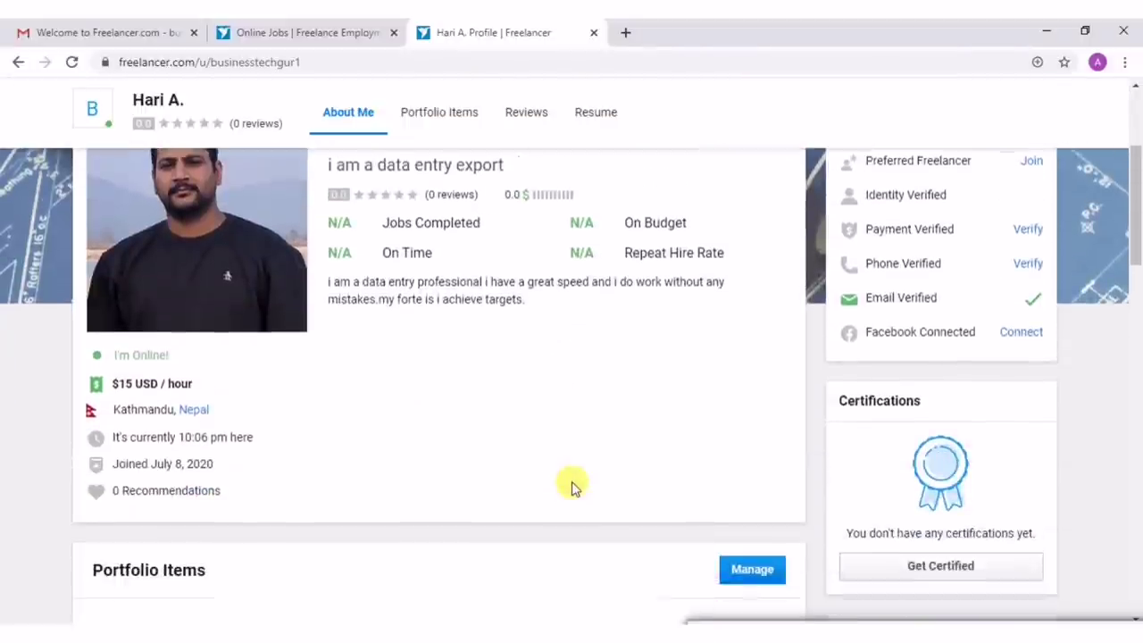
pyautogui.scroll(2, 571, 486)
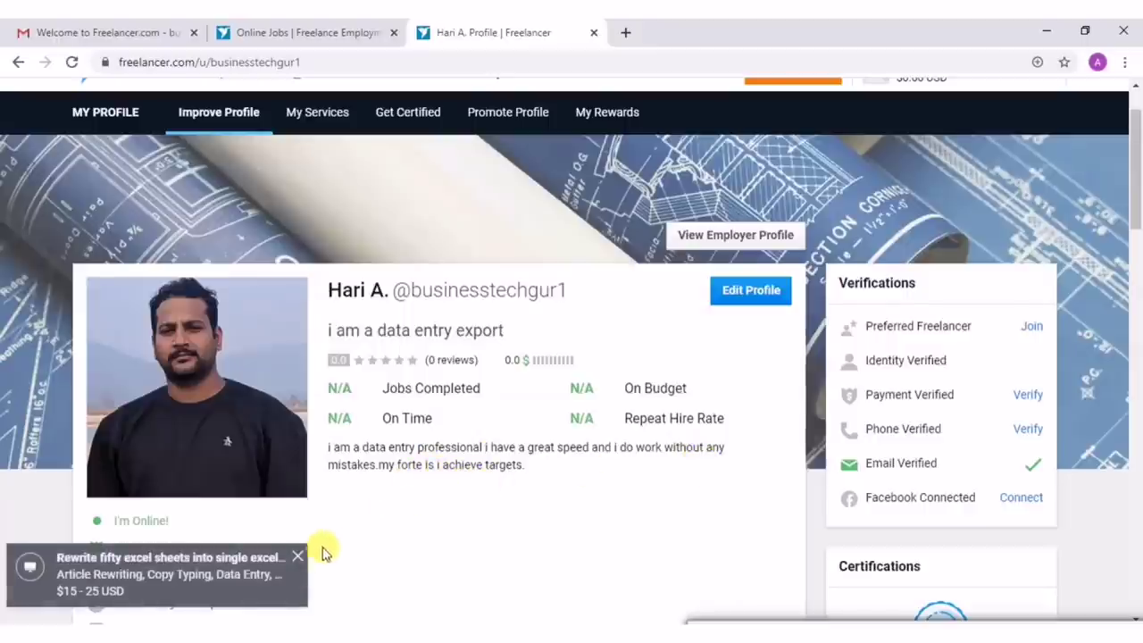
pyautogui.click(297, 558)
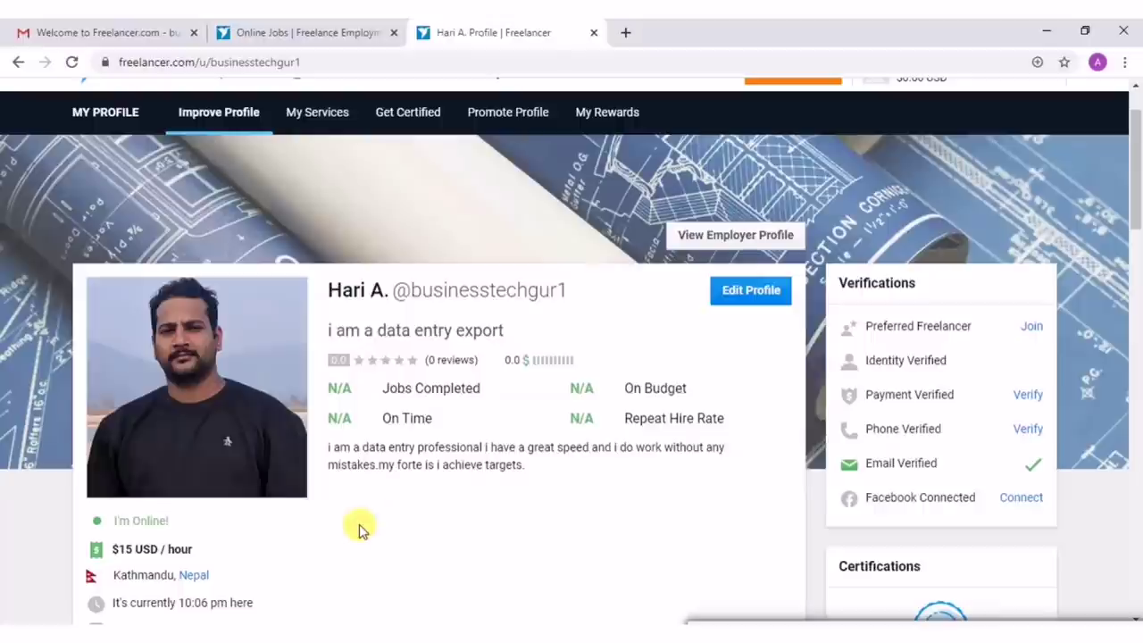
# Scroll down to the empty Portfolio Items section and close the job notification.
pyautogui.scroll(-1, 358, 529)
pyautogui.scroll(-1, 331, 523)
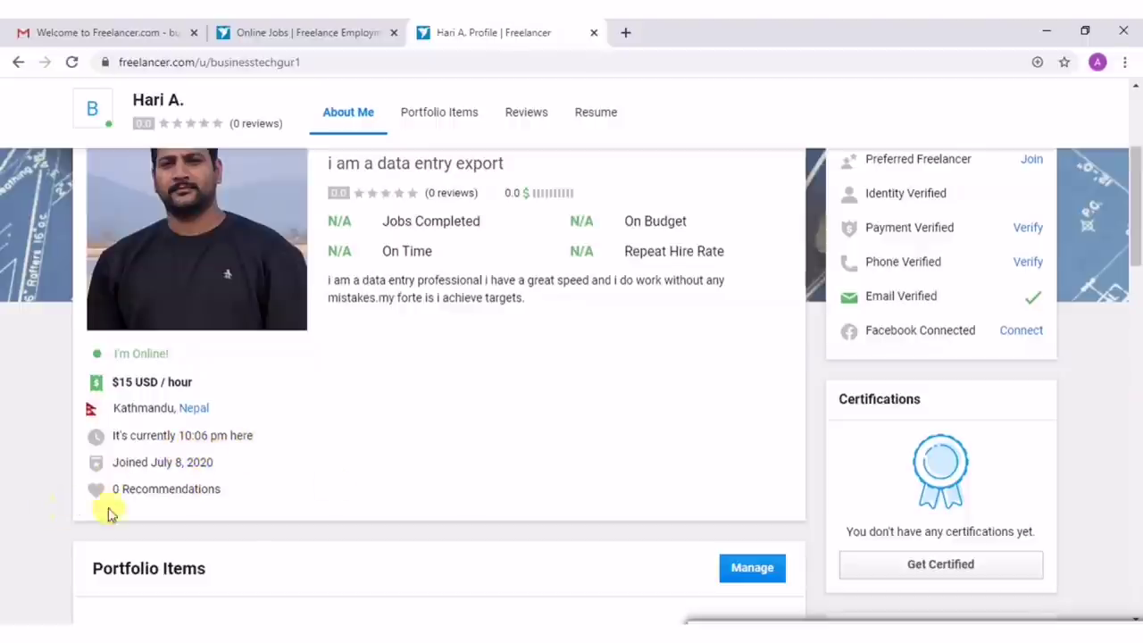
pyautogui.scroll(2, 558, 479)
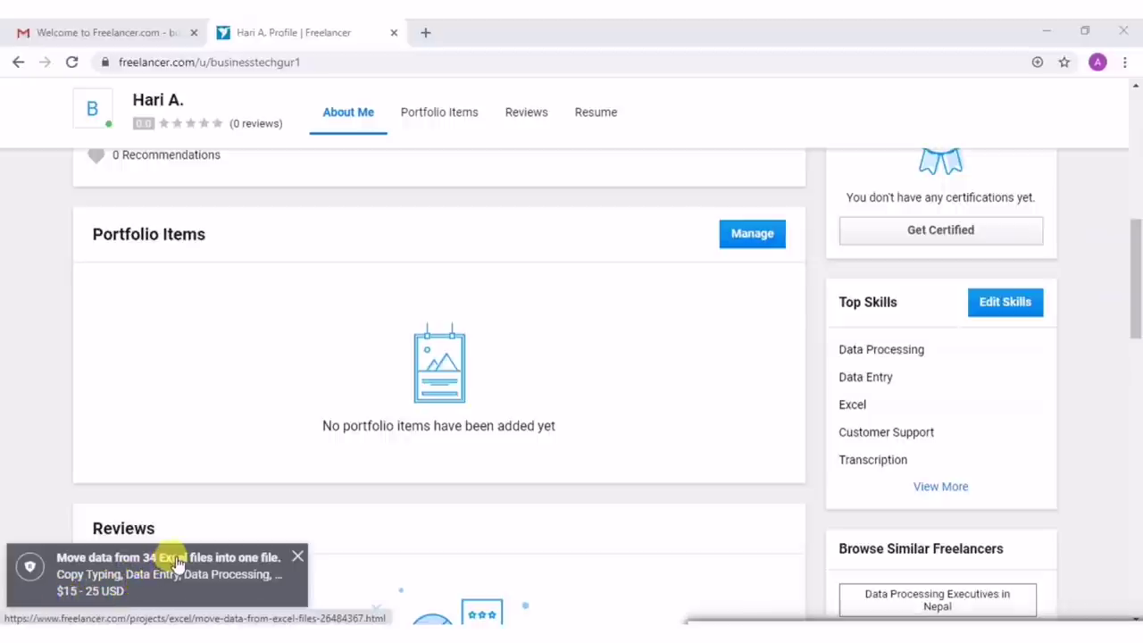
pyautogui.click(297, 557)
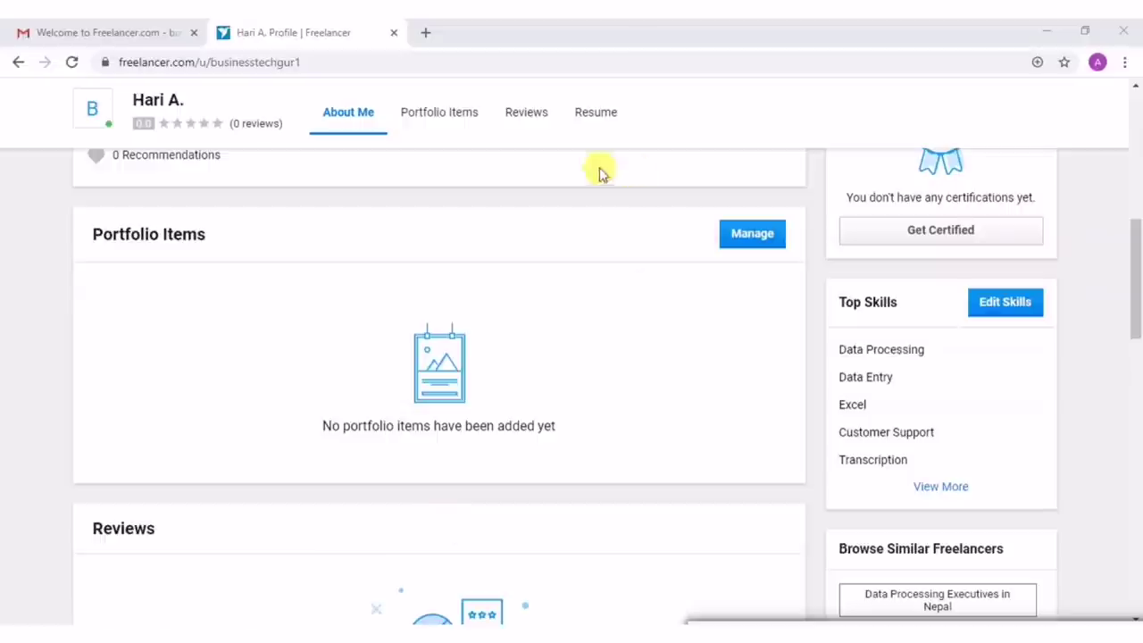
# Open the Add a Portfolio Item form, title it 'sample of my previous work', and dismiss two notifications.
pyautogui.click(735, 236)
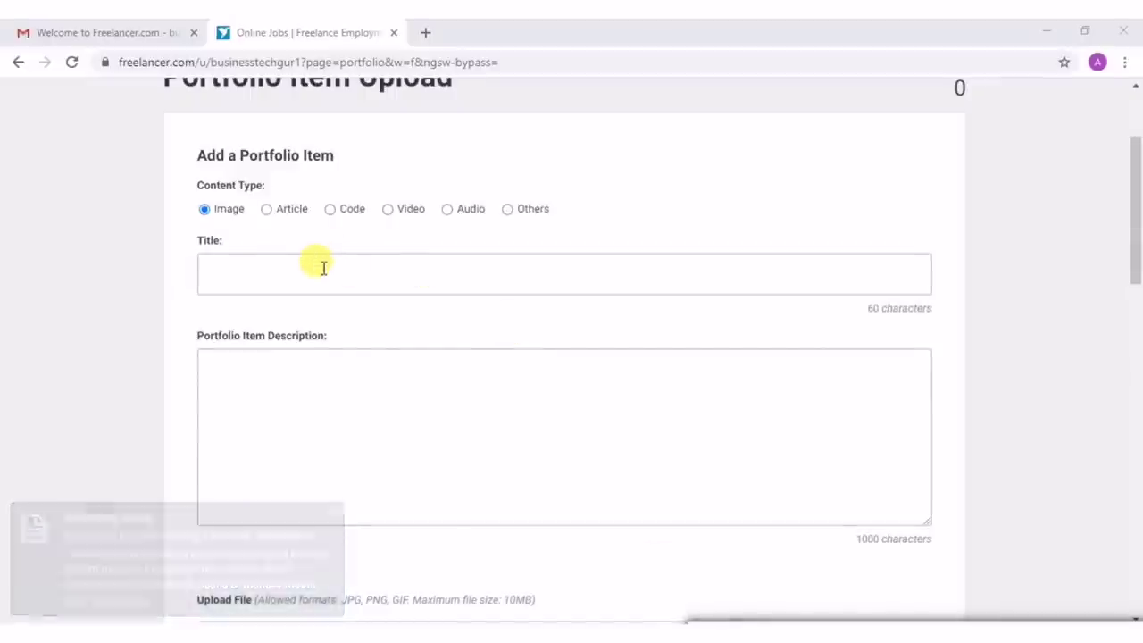
pyautogui.click(295, 281)
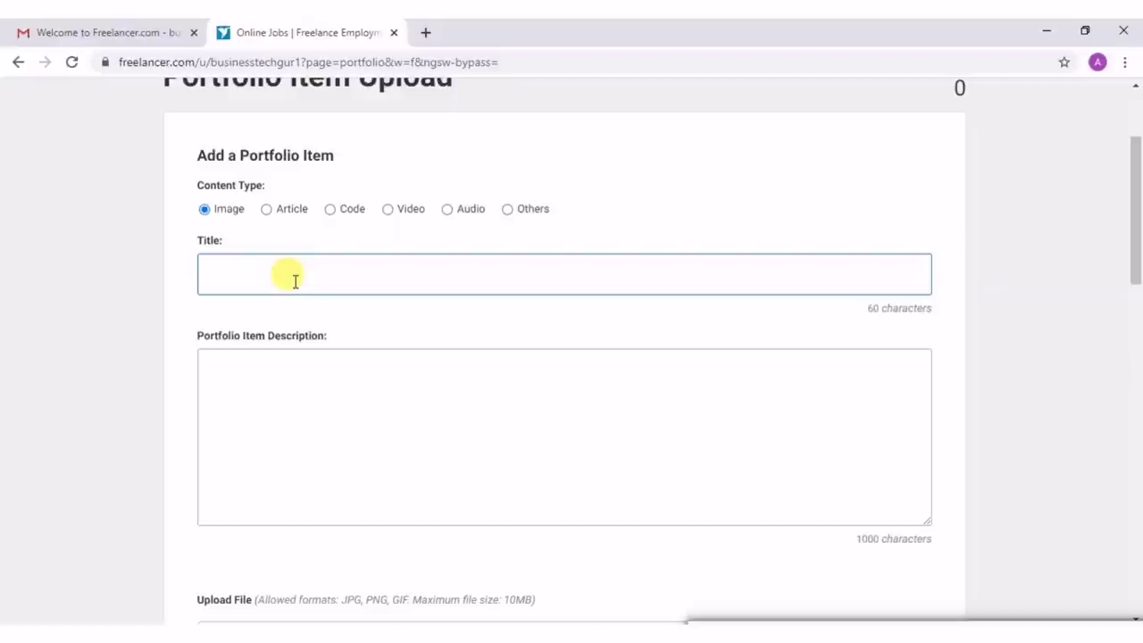
pyautogui.write('si')
pyautogui.write('m')
pyautogui.press('BackSpace')
pyautogui.press('BackSpace')
pyautogui.write('mplw')
pyautogui.press('BackSpace')
pyautogui.write('ee')
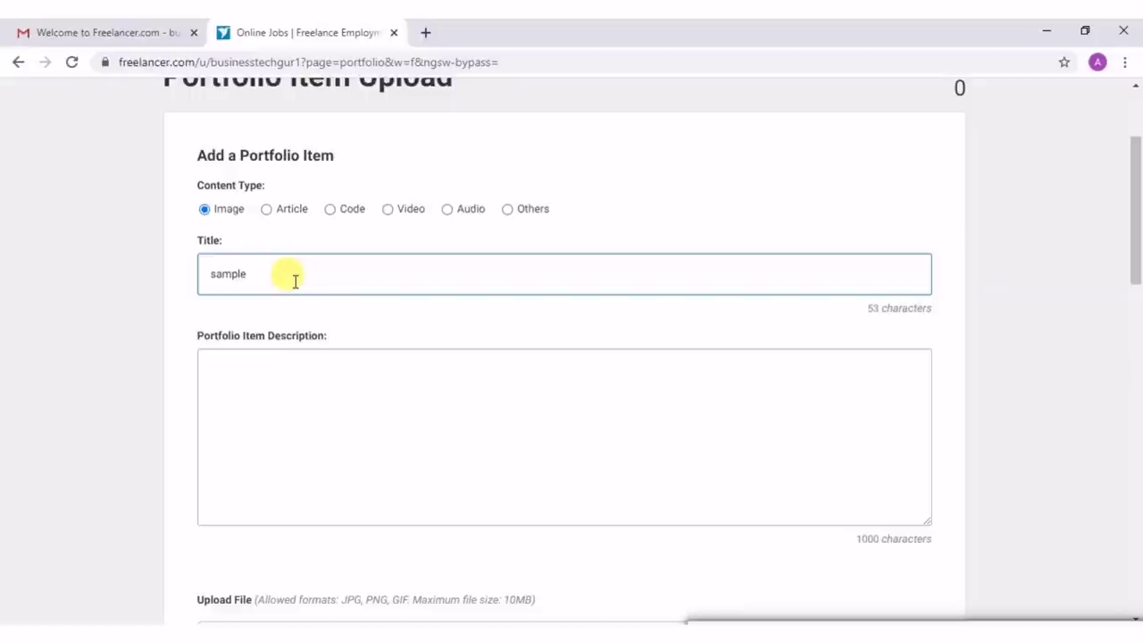
pyautogui.write(' of m')
pyautogui.press('BackSpace')
pyautogui.write('o')
pyautogui.press('BackSpace')
pyautogui.write('p')
pyautogui.press('BackSpace')
pyautogui.press('BackSpace')
pyautogui.write('le ')
pyautogui.write('ous wo')
pyautogui.write('rk')
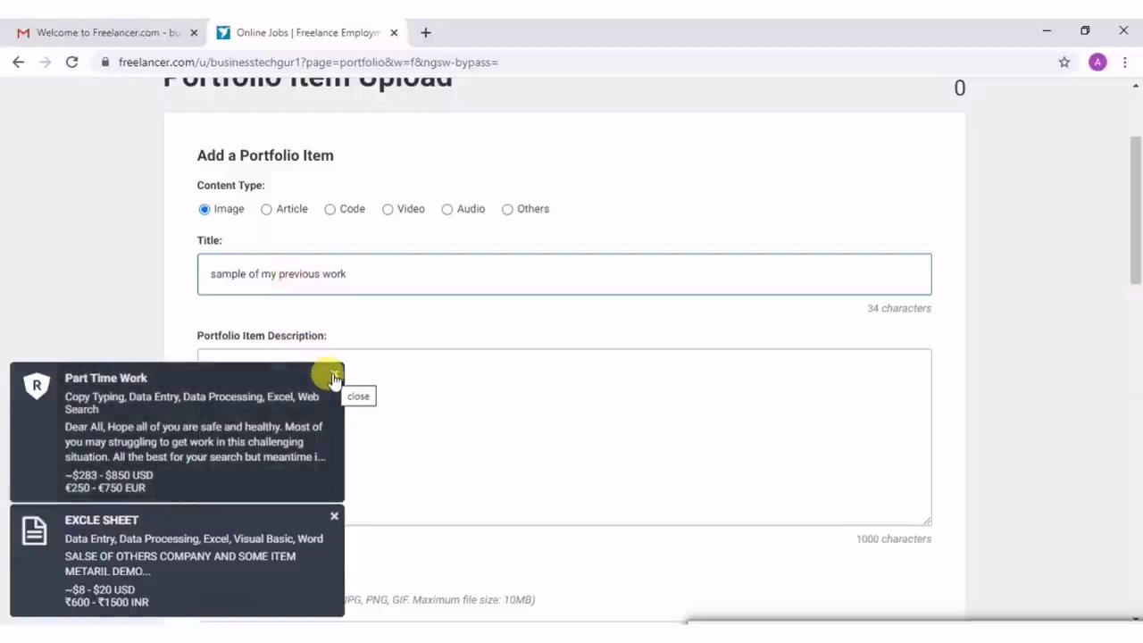
pyautogui.click(334, 375)
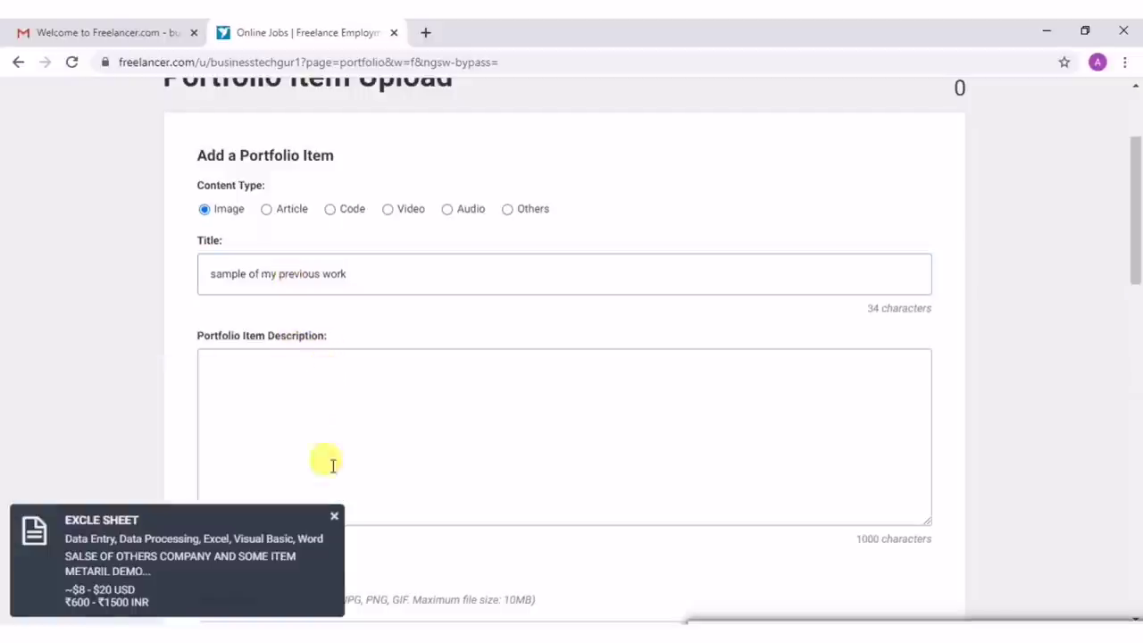
pyautogui.click(334, 516)
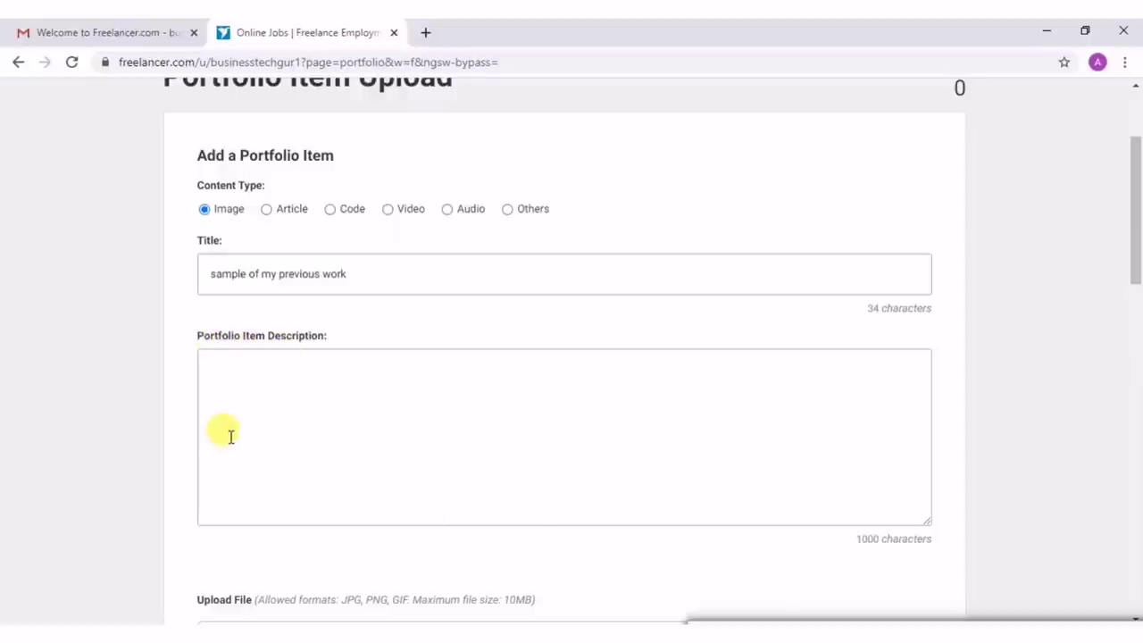
# Enter the description of 10 pages for a USA client at 100 USD, ending 'my work.'.
pyautogui.click(229, 396)
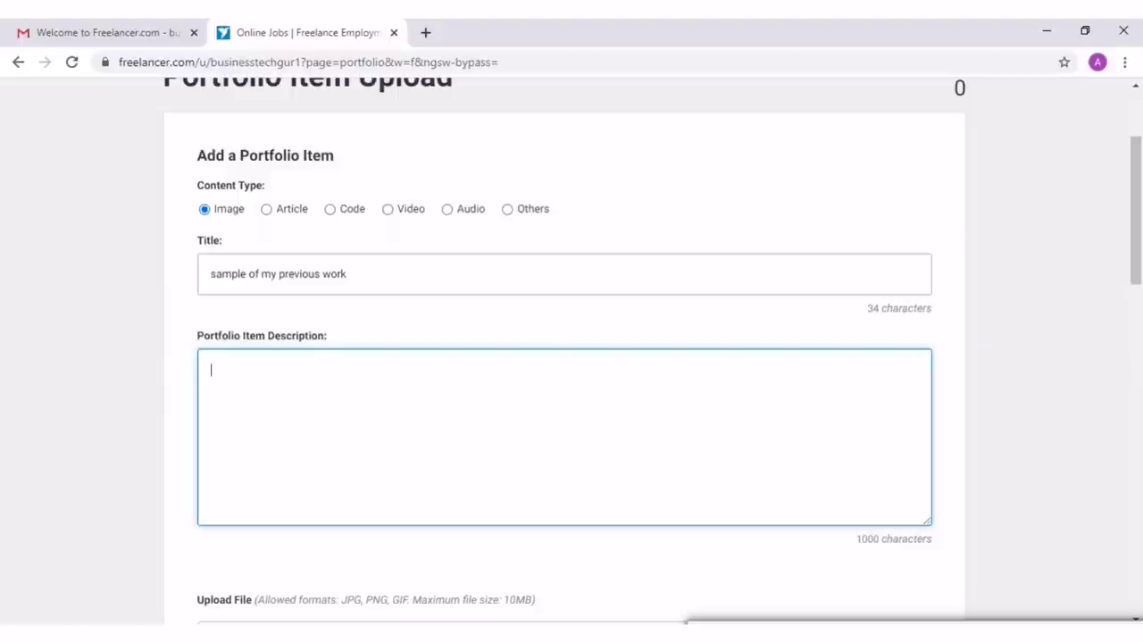
pyautogui.write('i work 10 pages work from USA based client i charged 100 USD for that work. the client is extremely happy with work.')
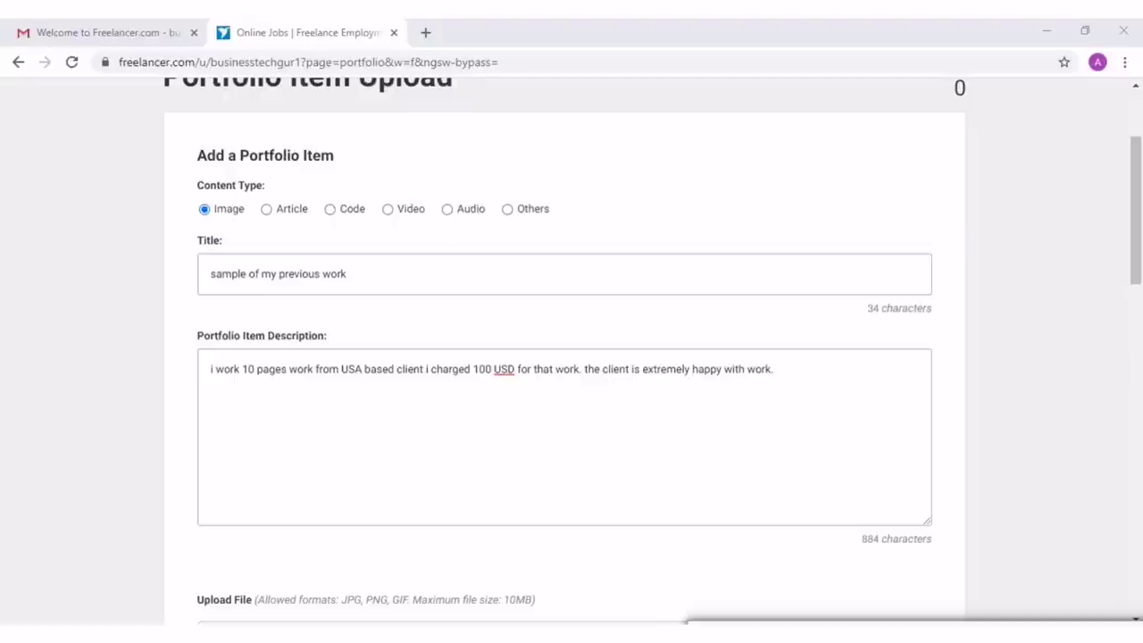
pyautogui.scroll(-2, 470, 420)
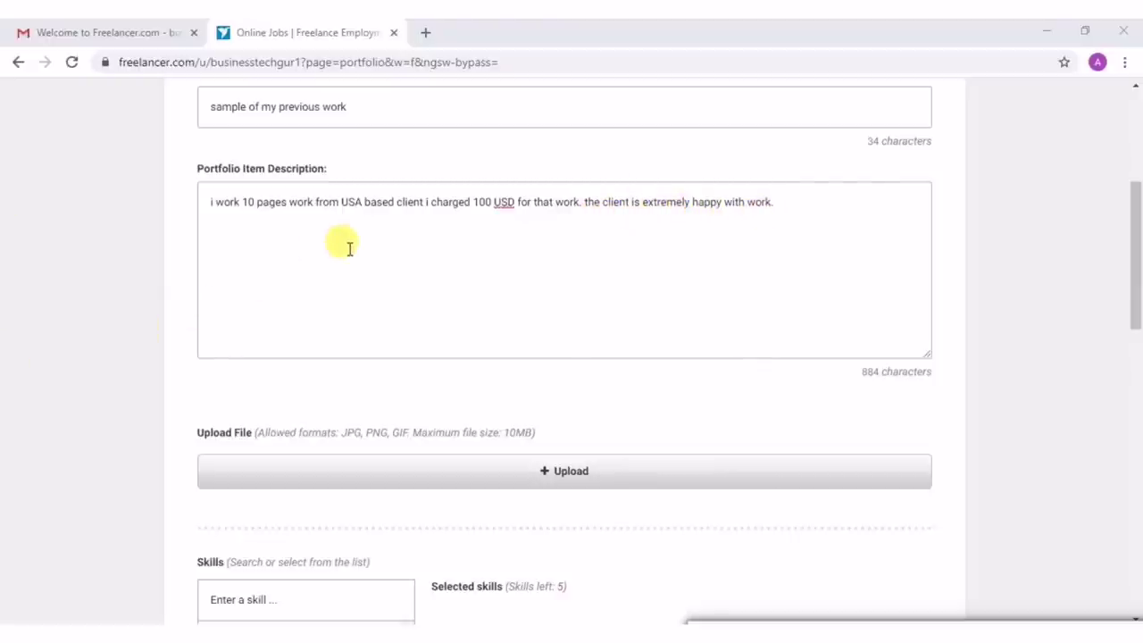
pyautogui.click(747, 201)
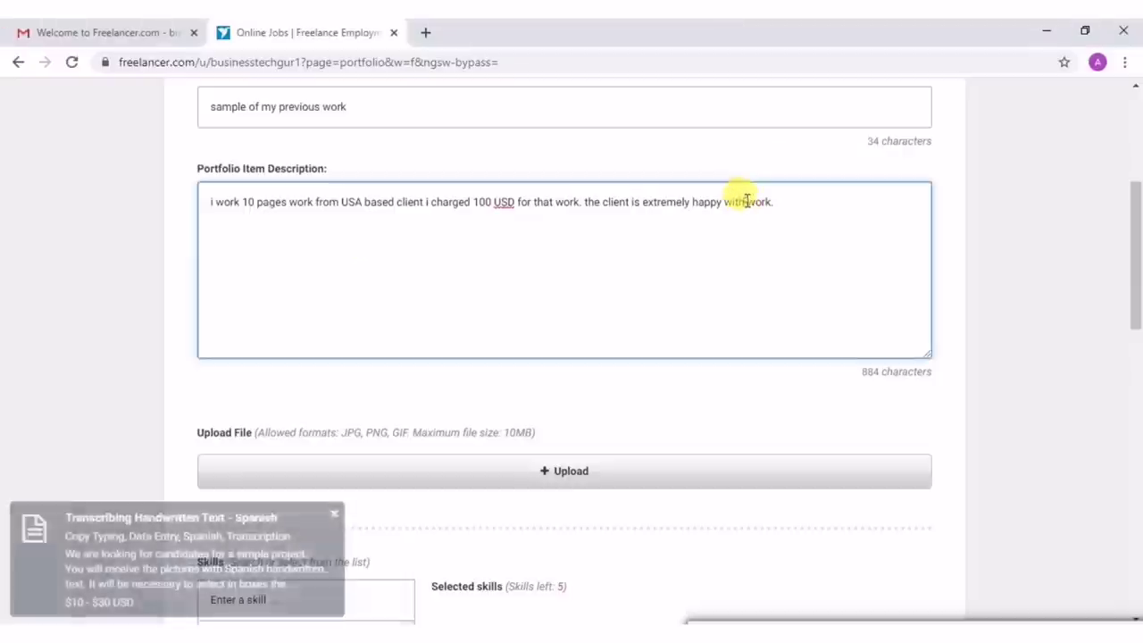
pyautogui.press('BackSpace')
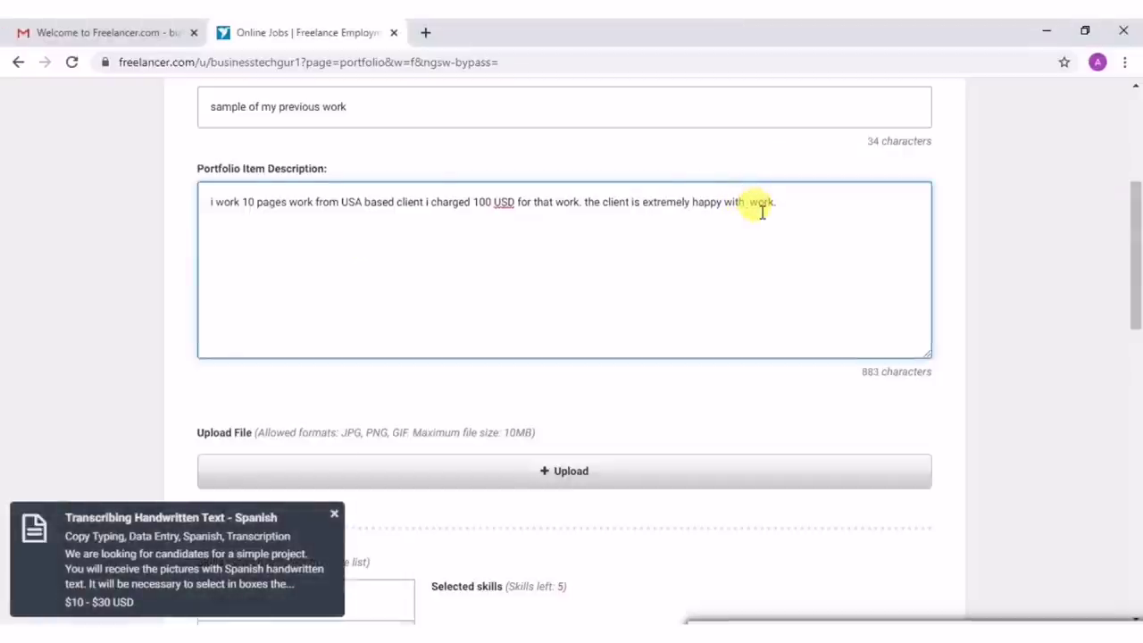
pyautogui.write('my')
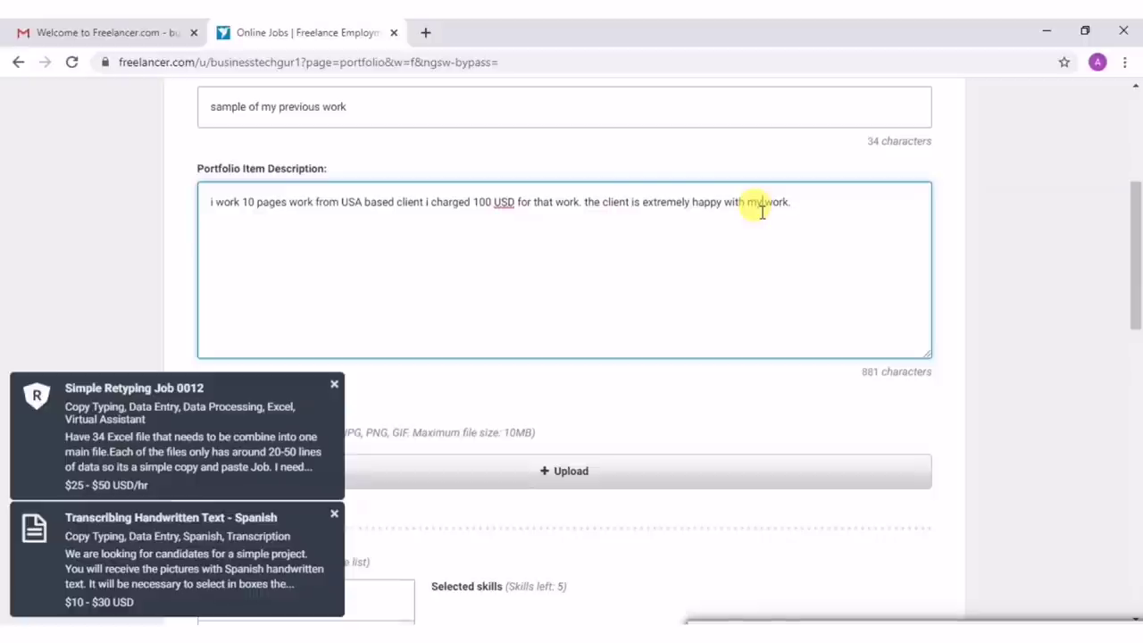
# Dismiss the three job notifications and open the file picker for the portfolio image.
pyautogui.click(334, 387)
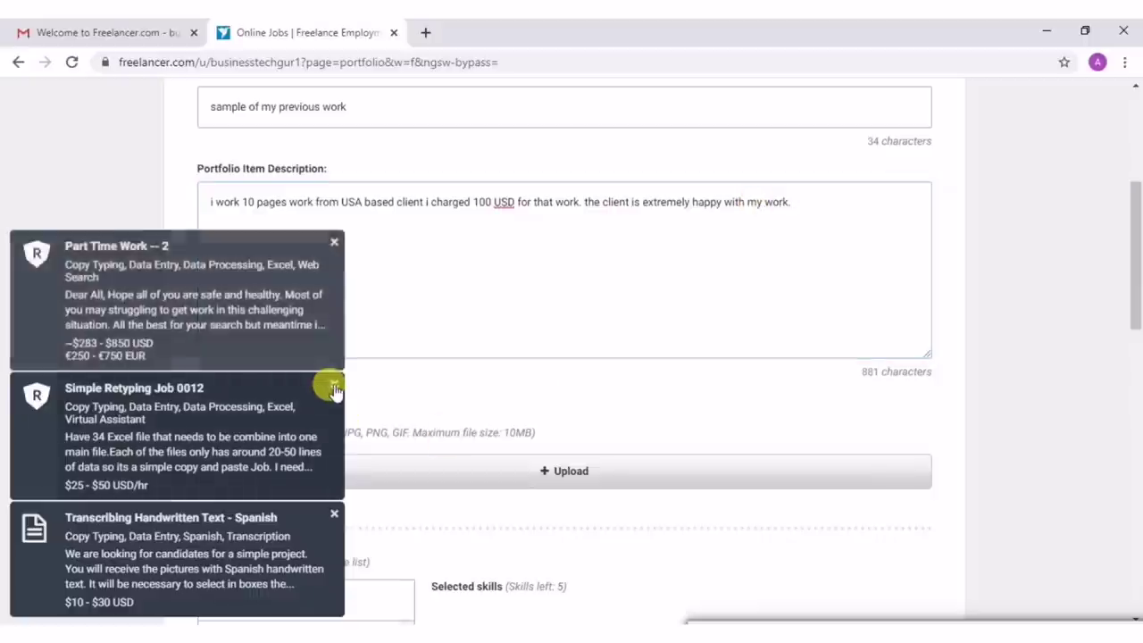
pyautogui.click(334, 387)
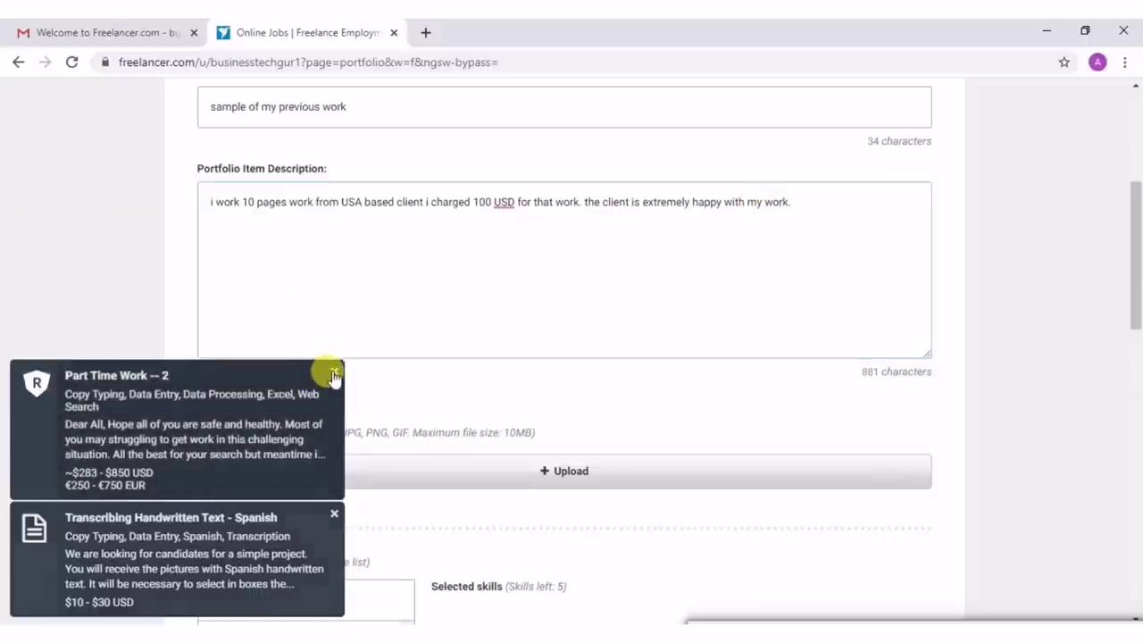
pyautogui.click(334, 375)
pyautogui.click(333, 514)
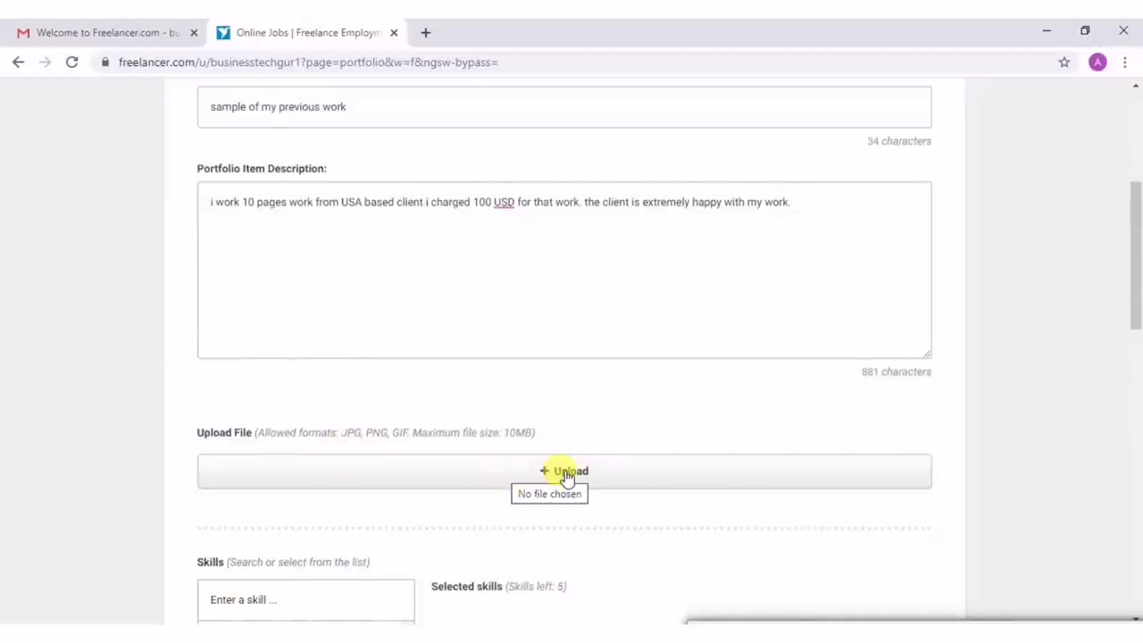
pyautogui.scroll(-2, 565, 477)
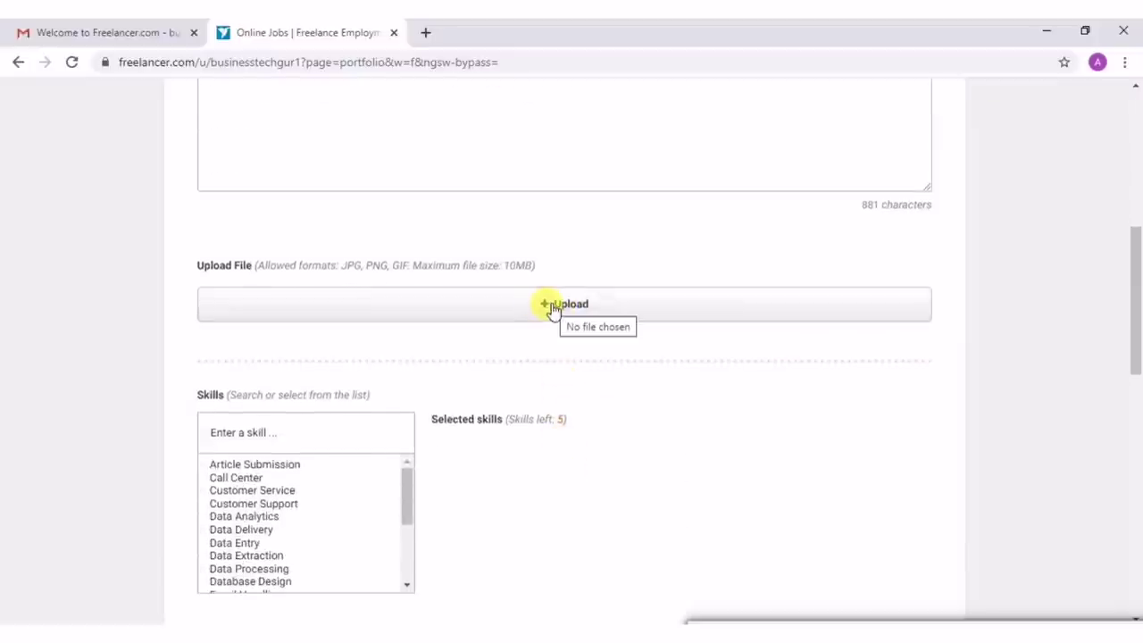
pyautogui.scroll(1, 552, 309)
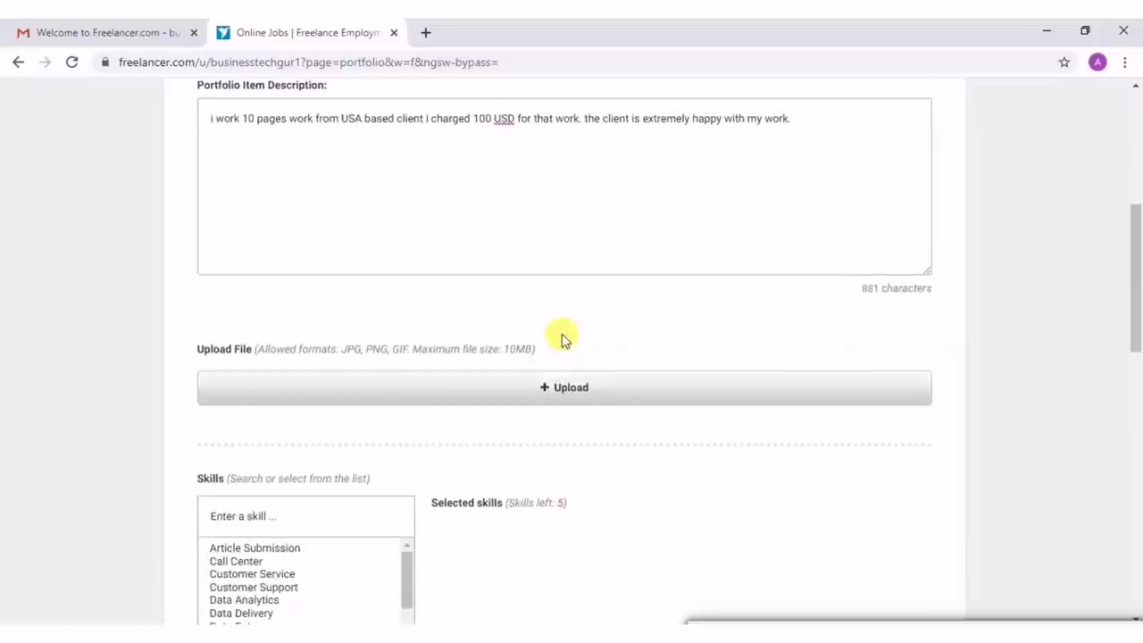
pyautogui.click(572, 388)
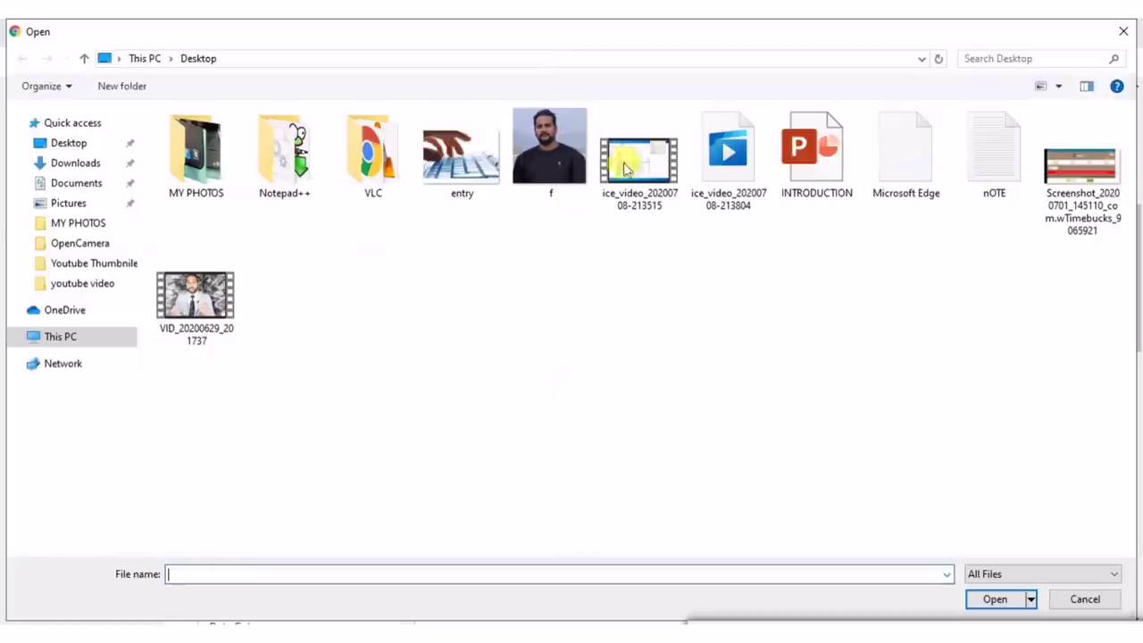
# Attach entry.jpg as the portfolio item's image.
pyautogui.click(441, 183)
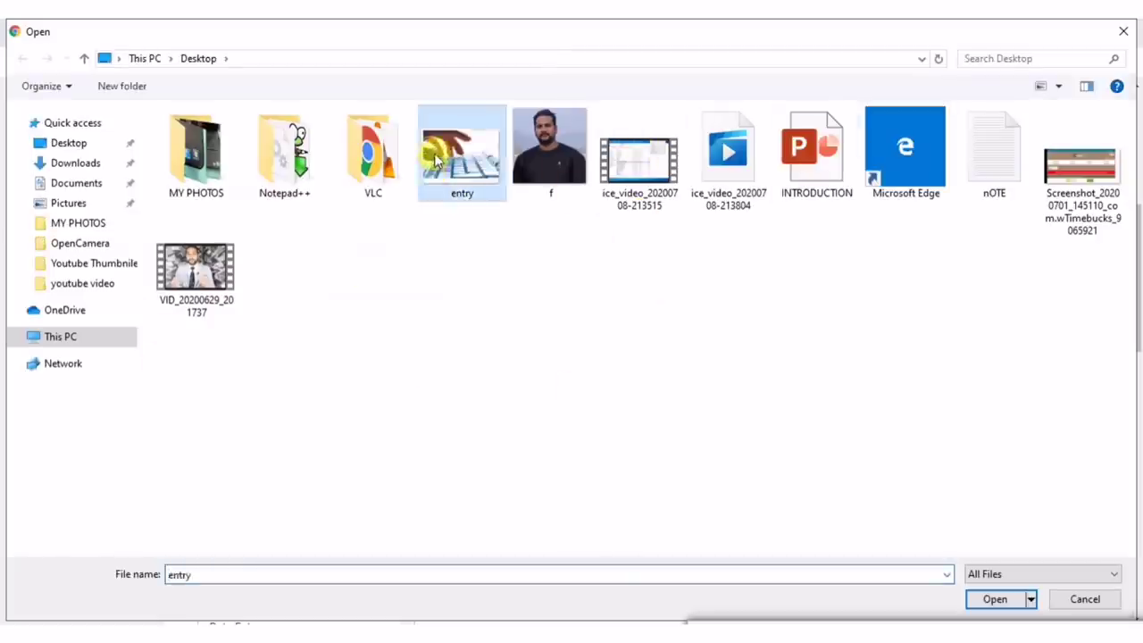
pyautogui.click(996, 600)
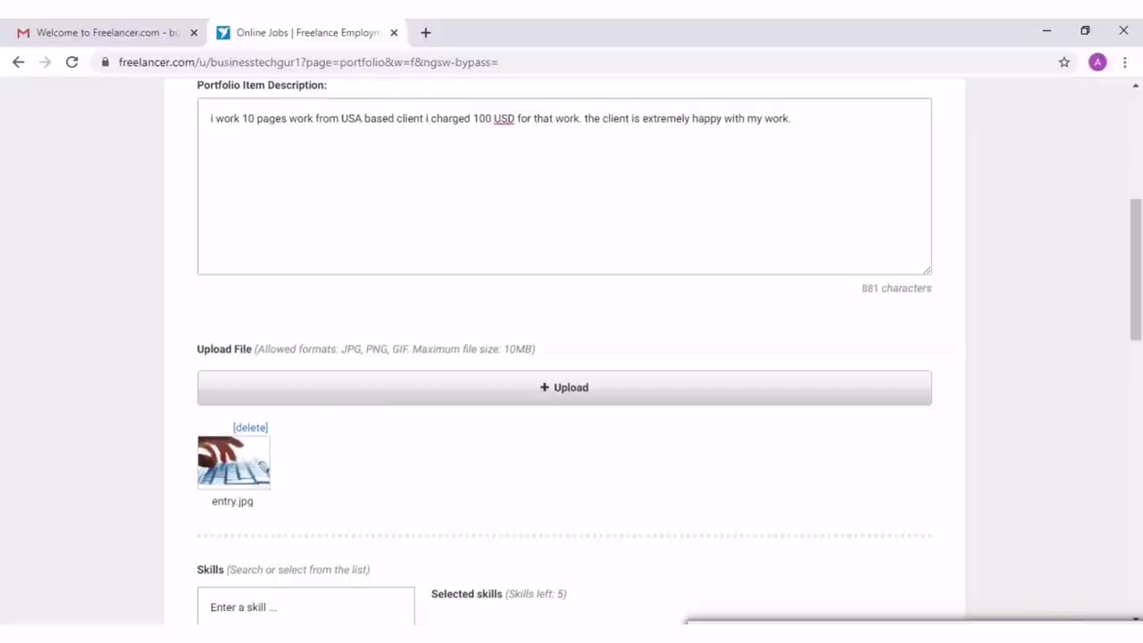
pyautogui.scroll(-2, 572, 357)
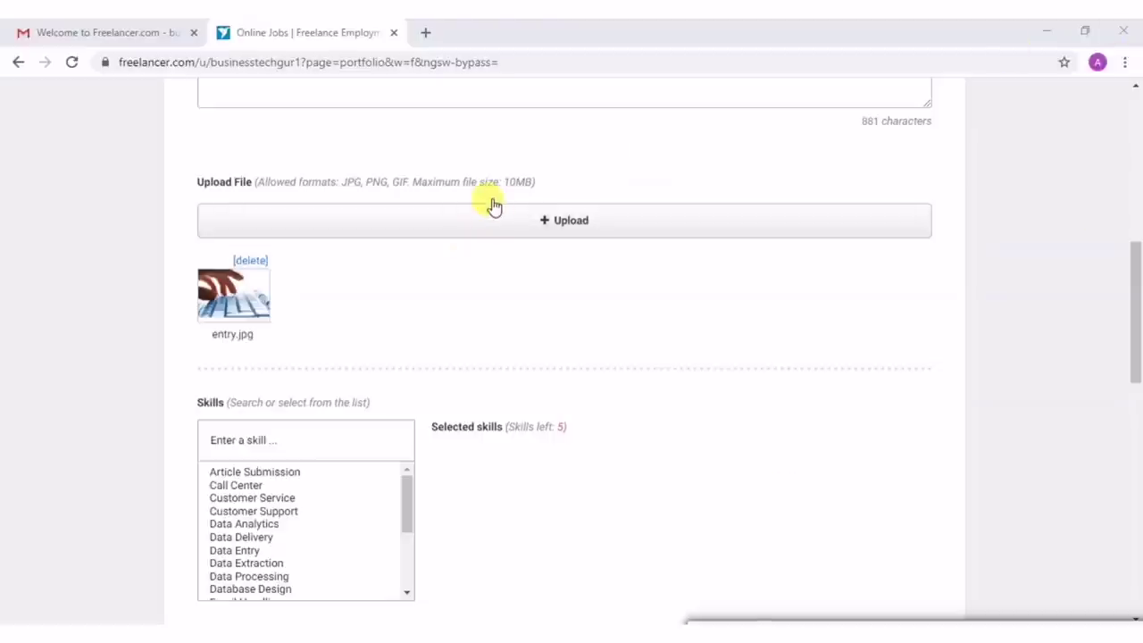
# Add the Data Analytics, Data Delivery and Data Entry skills to the portfolio item.
pyautogui.scroll(-2, 394, 296)
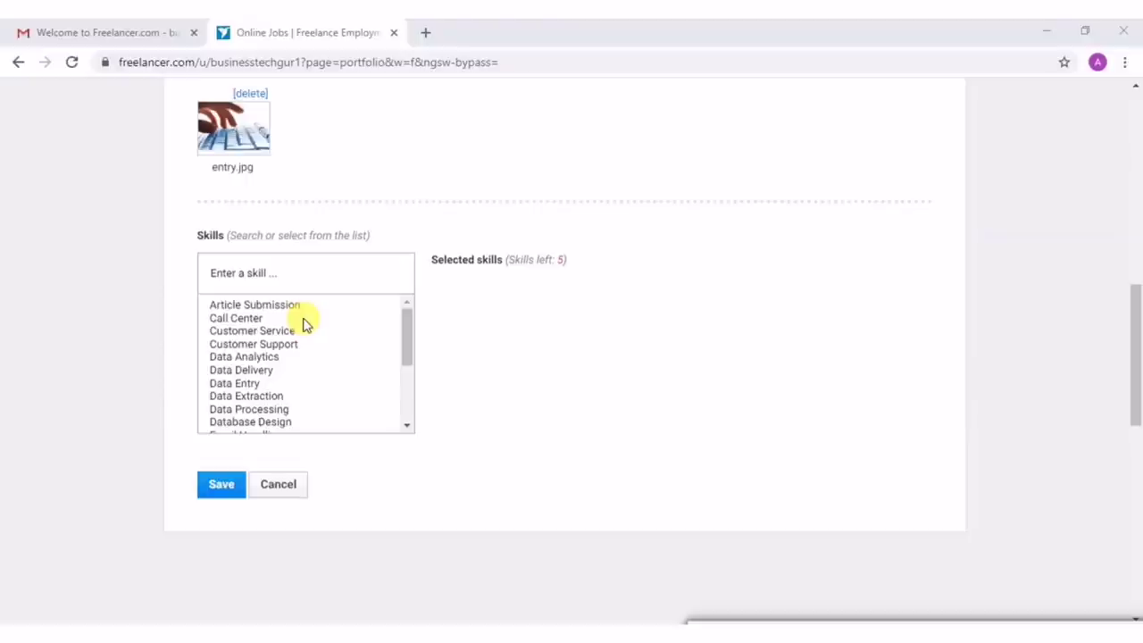
pyautogui.scroll(3, 301, 238)
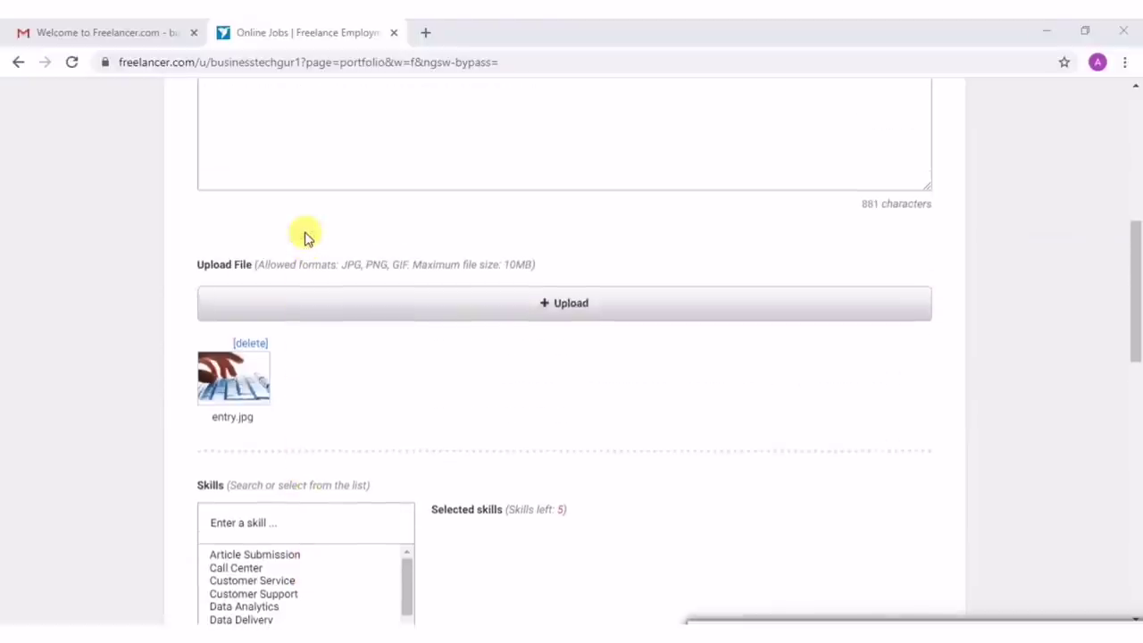
pyautogui.scroll(-1, 304, 237)
pyautogui.scroll(-3, 304, 237)
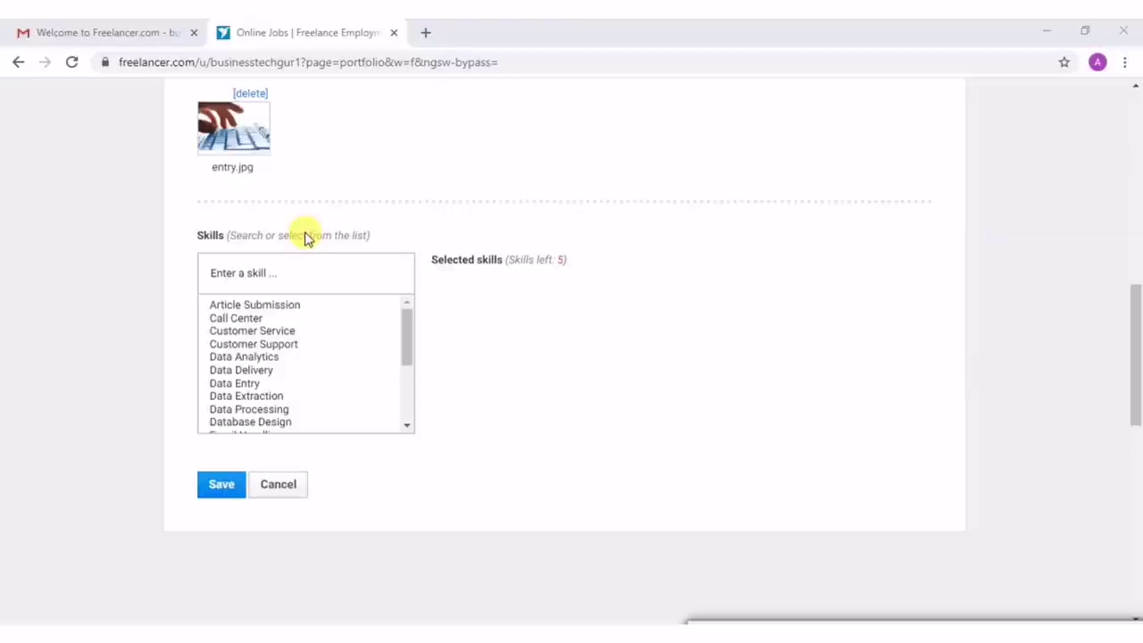
pyautogui.click(238, 357)
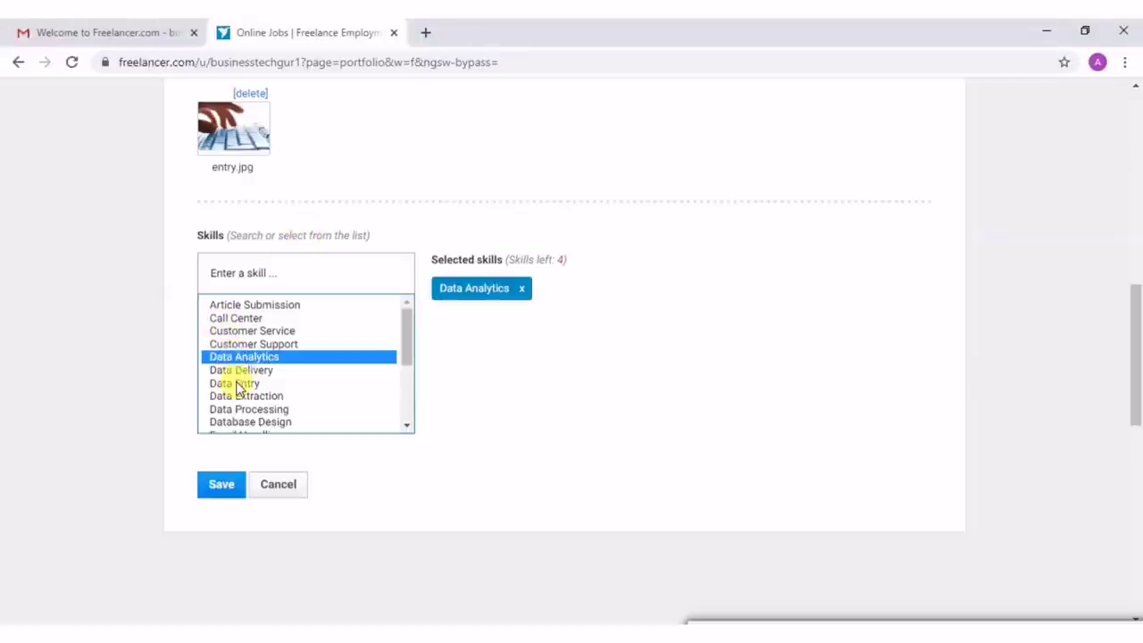
pyautogui.click(241, 370)
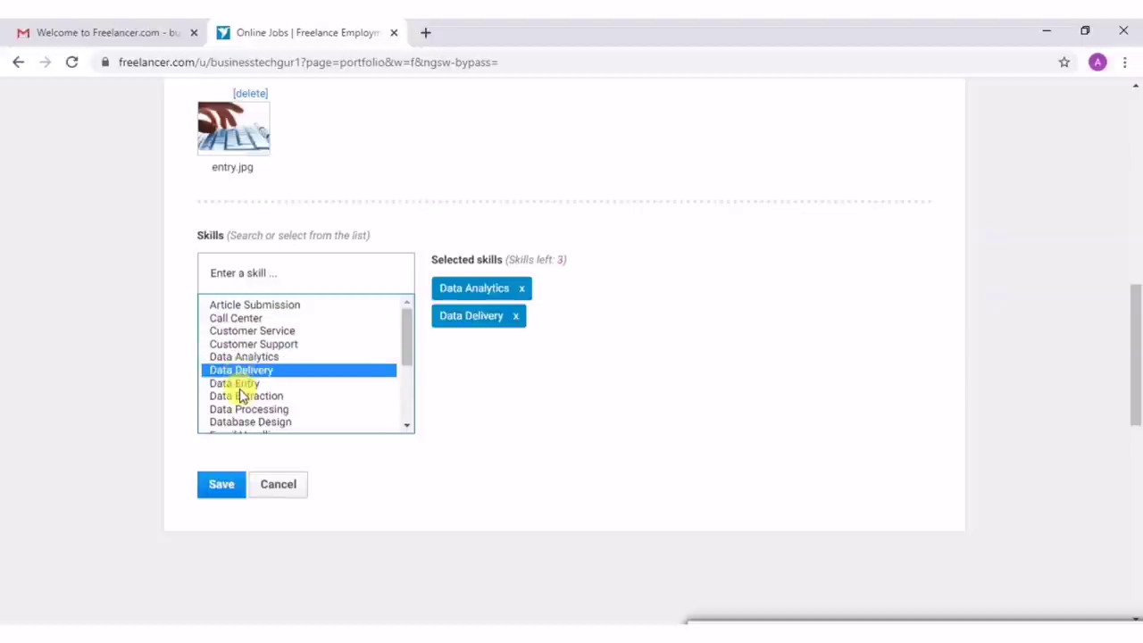
pyautogui.click(240, 384)
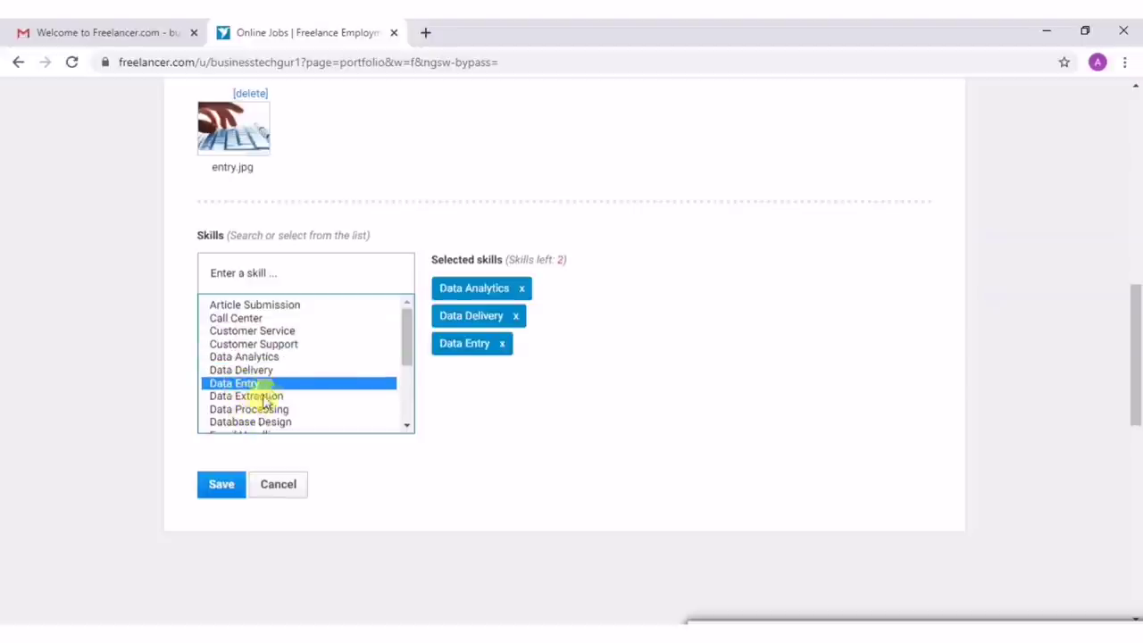
# Add Excel and Email Handling, save the portfolio item, and go back to the profile page.
pyautogui.scroll(-2, 262, 397)
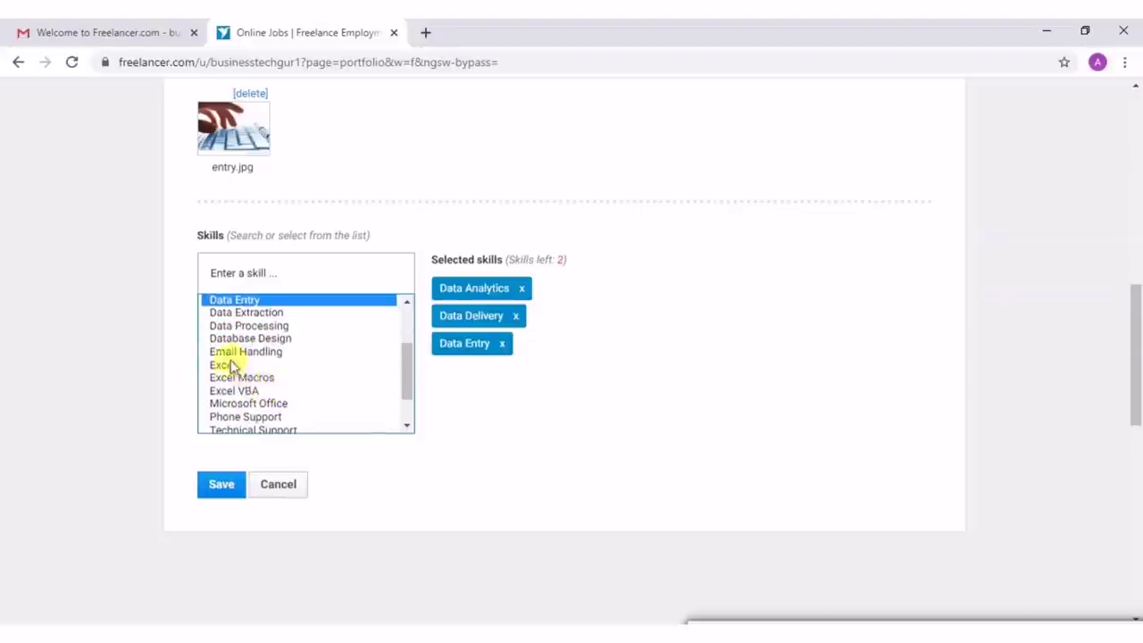
pyautogui.click(231, 366)
pyautogui.click(222, 352)
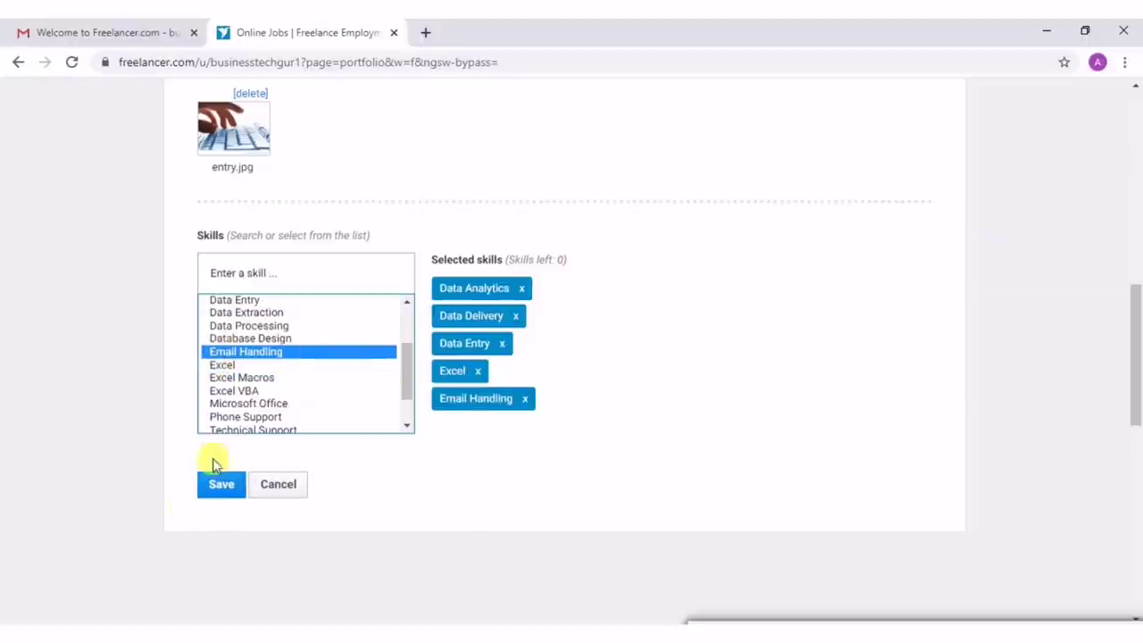
pyautogui.click(221, 493)
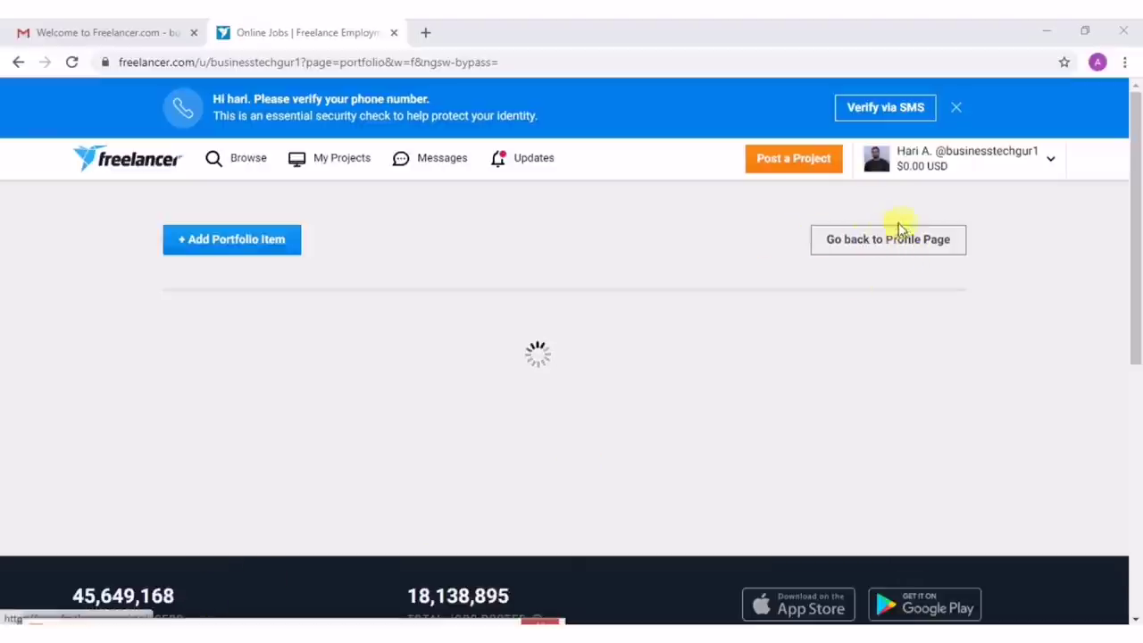
pyautogui.click(856, 240)
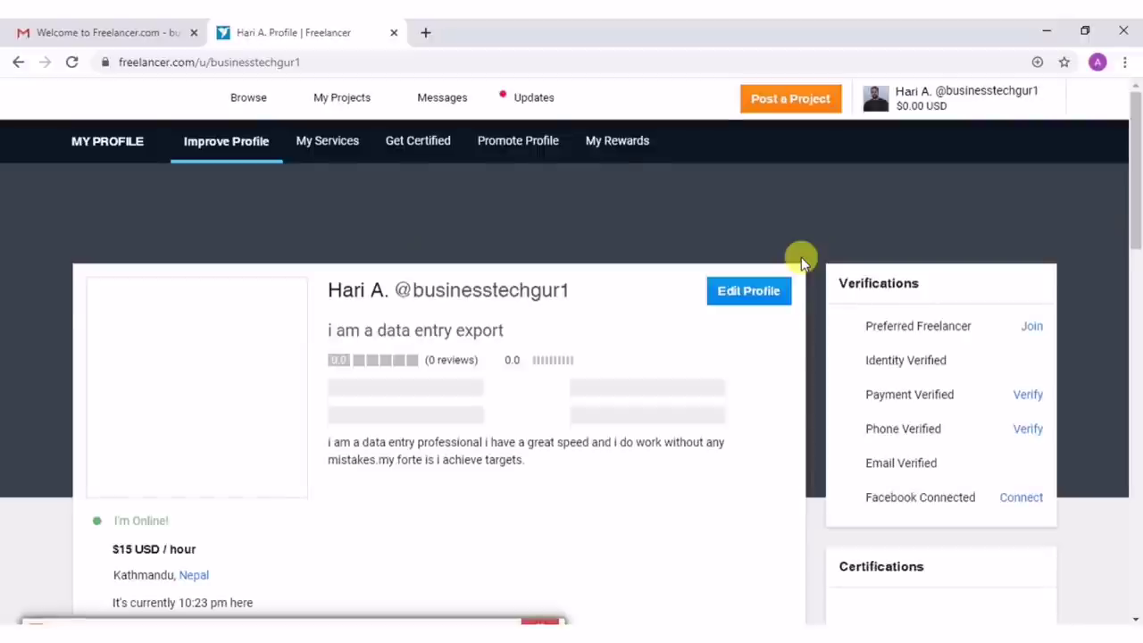
# Review the profile from About Me down to Publications, then open the Browse menu.
pyautogui.scroll(-3, 674, 330)
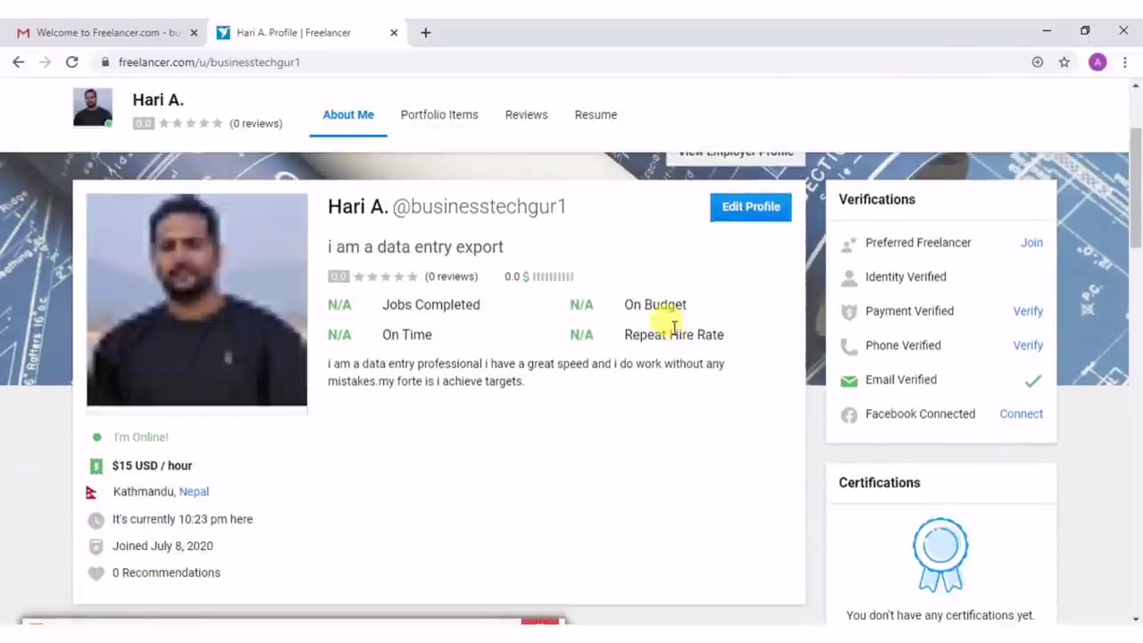
pyautogui.scroll(2, 674, 328)
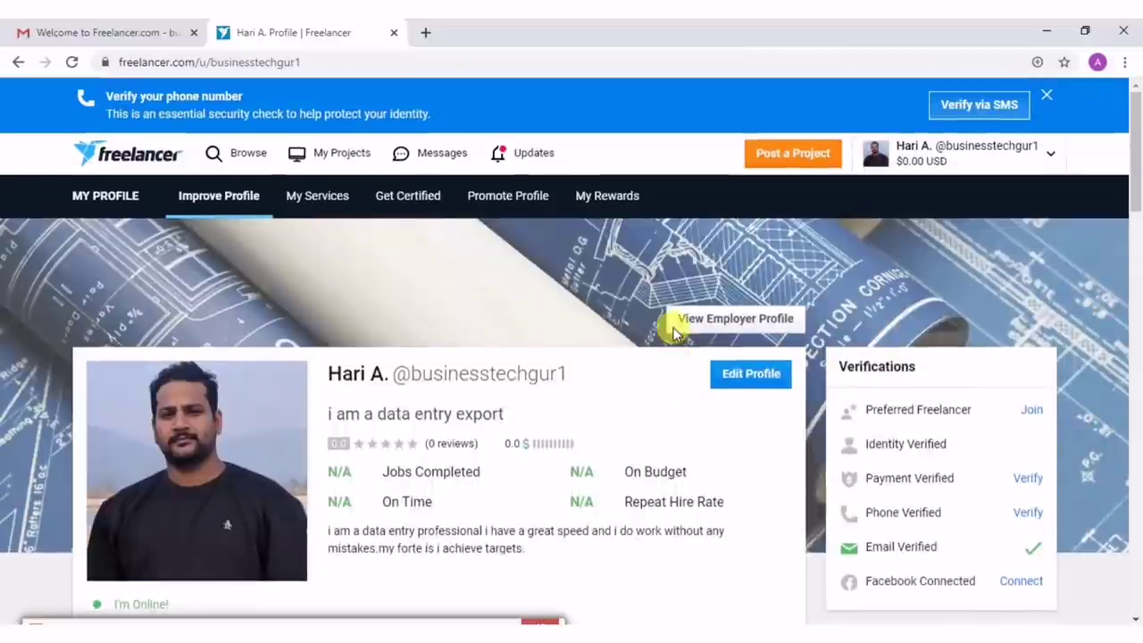
pyautogui.scroll(-4, 674, 331)
pyautogui.scroll(-8, 674, 332)
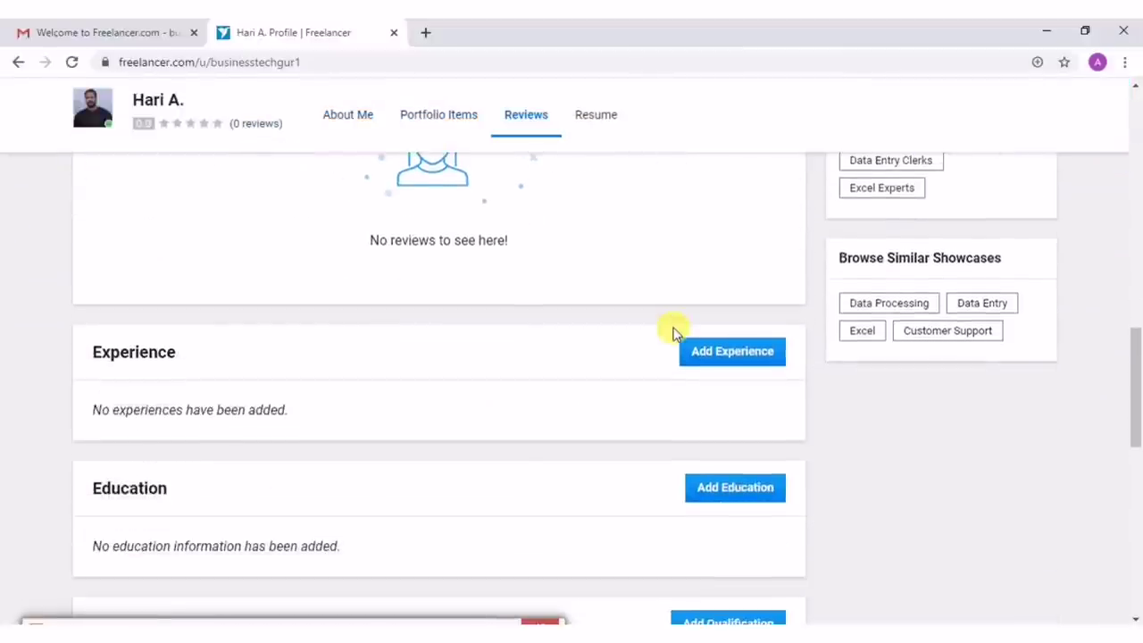
pyautogui.scroll(-3, 660, 401)
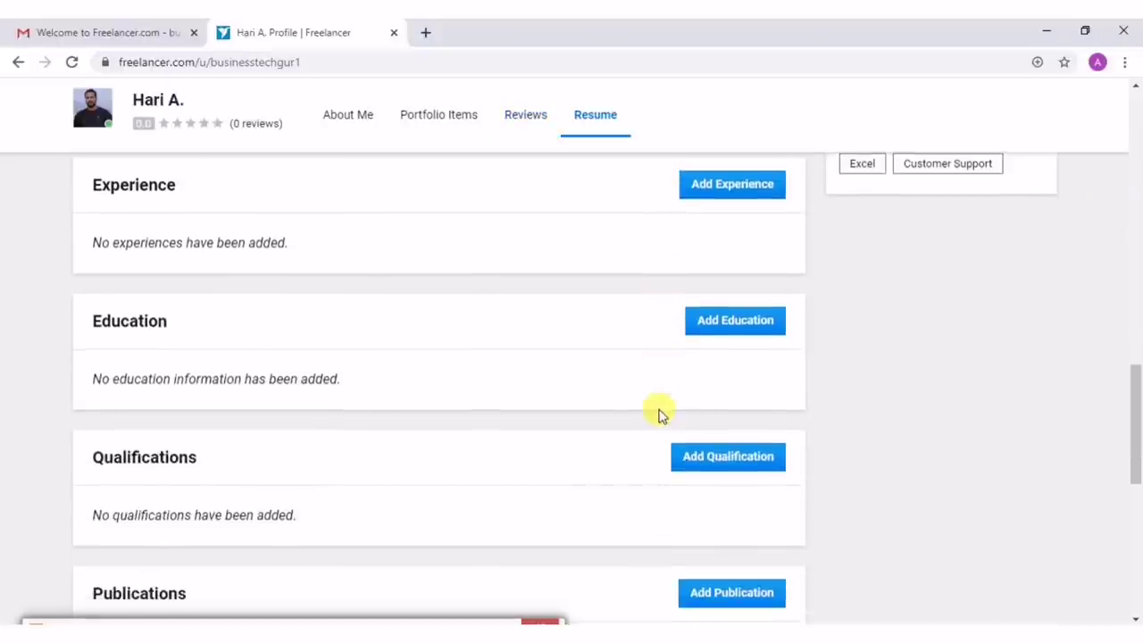
pyautogui.scroll(-3, 238, 321)
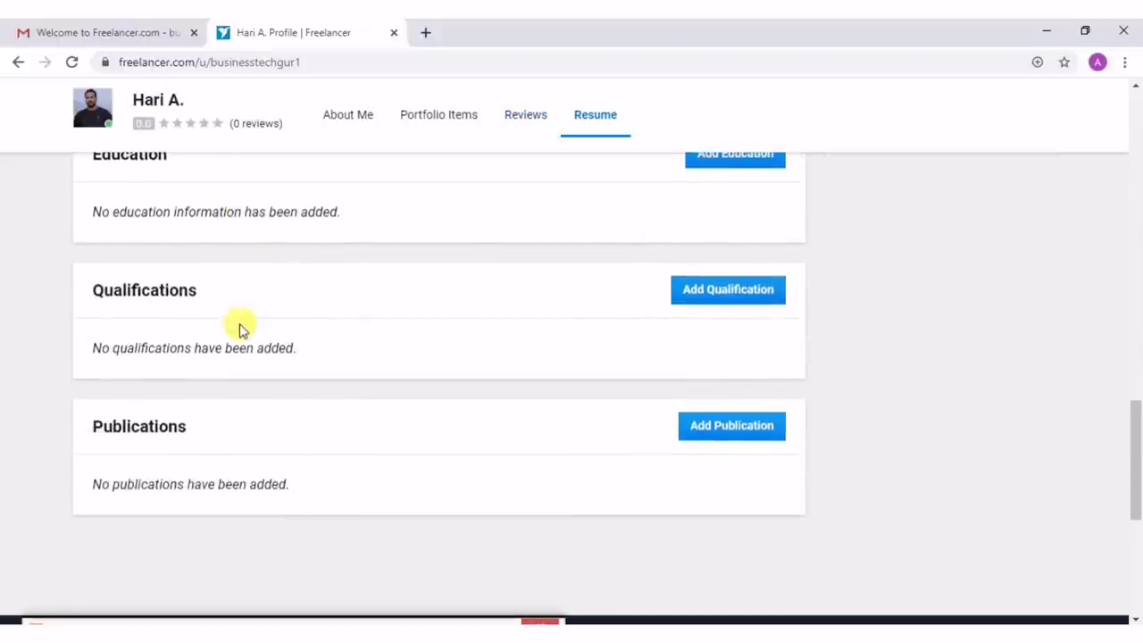
pyautogui.scroll(-1, 228, 328)
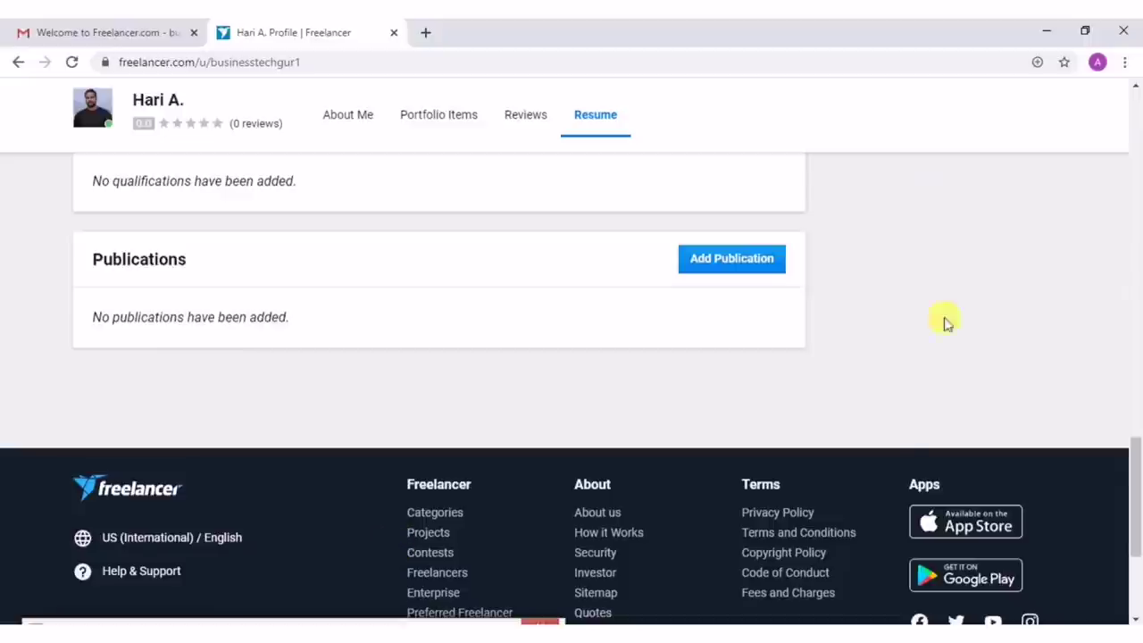
pyautogui.scroll(10, 451, 315)
pyautogui.scroll(10, 451, 312)
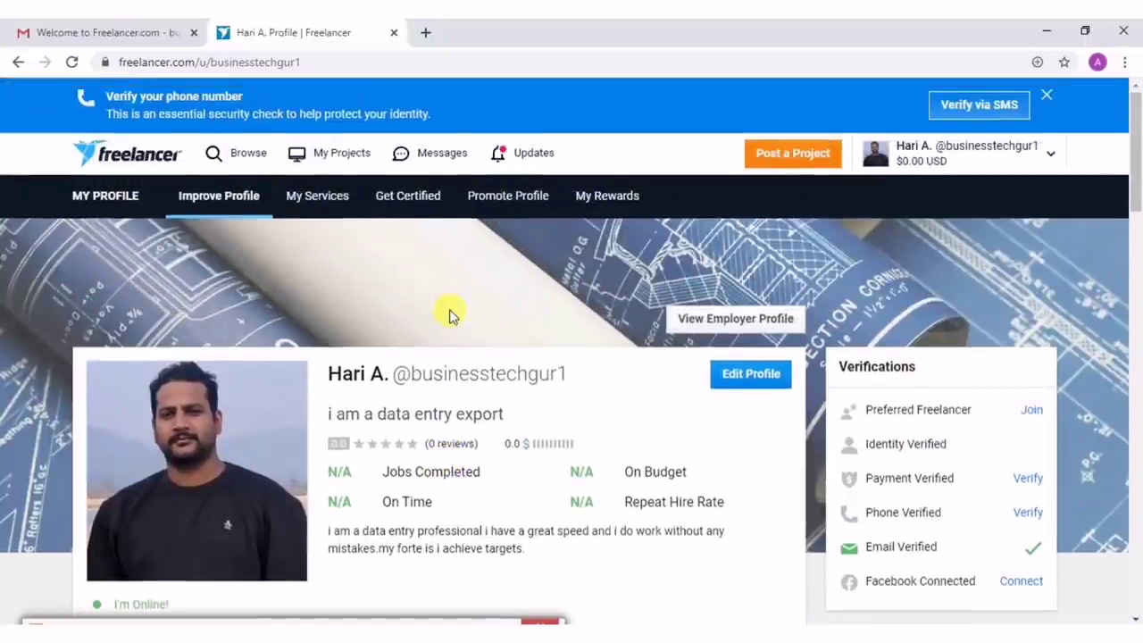
pyautogui.scroll(-1, 451, 312)
pyautogui.scroll(1, 450, 314)
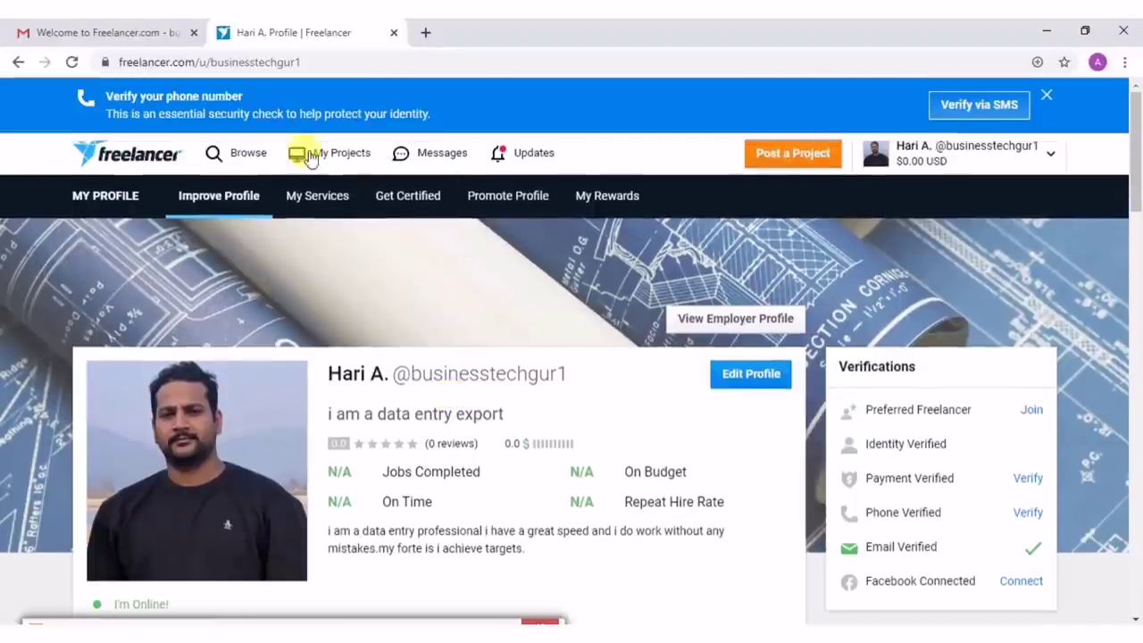
pyautogui.click(239, 157)
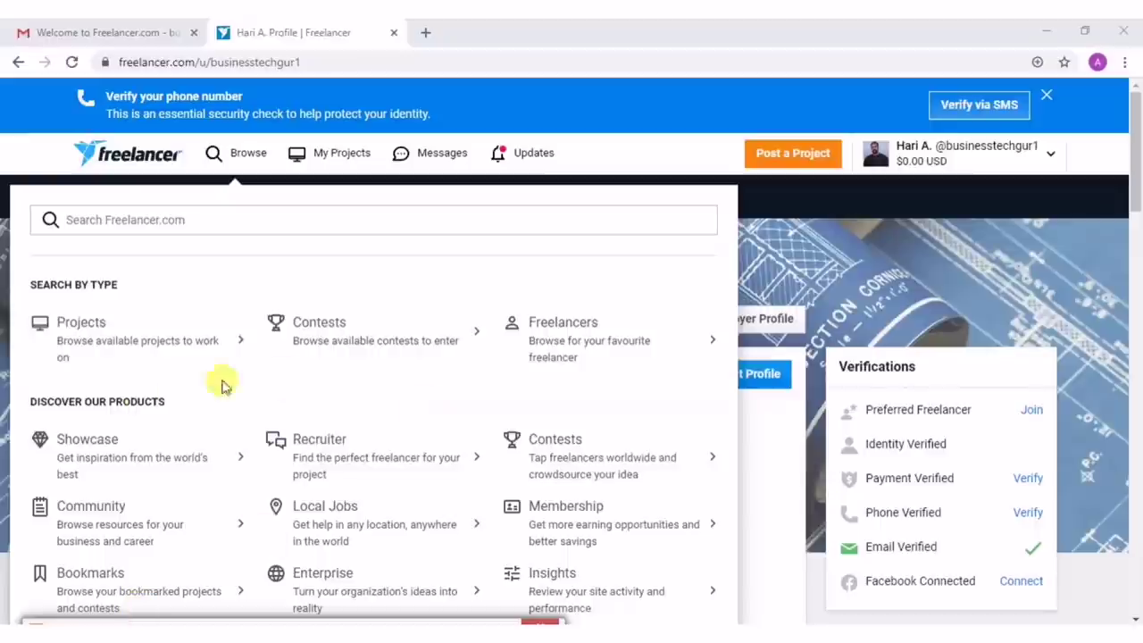
# Go to the Projects search results showing 1,616 projects and dismiss the job notification popup.
pyautogui.click(79, 323)
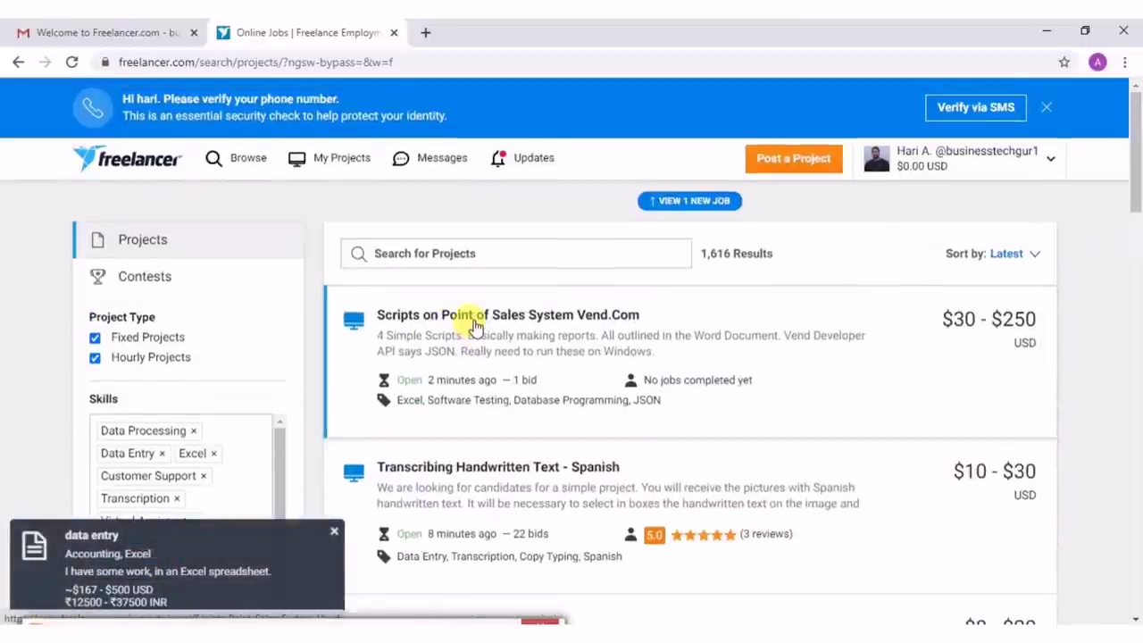
pyautogui.scroll(-6, 475, 326)
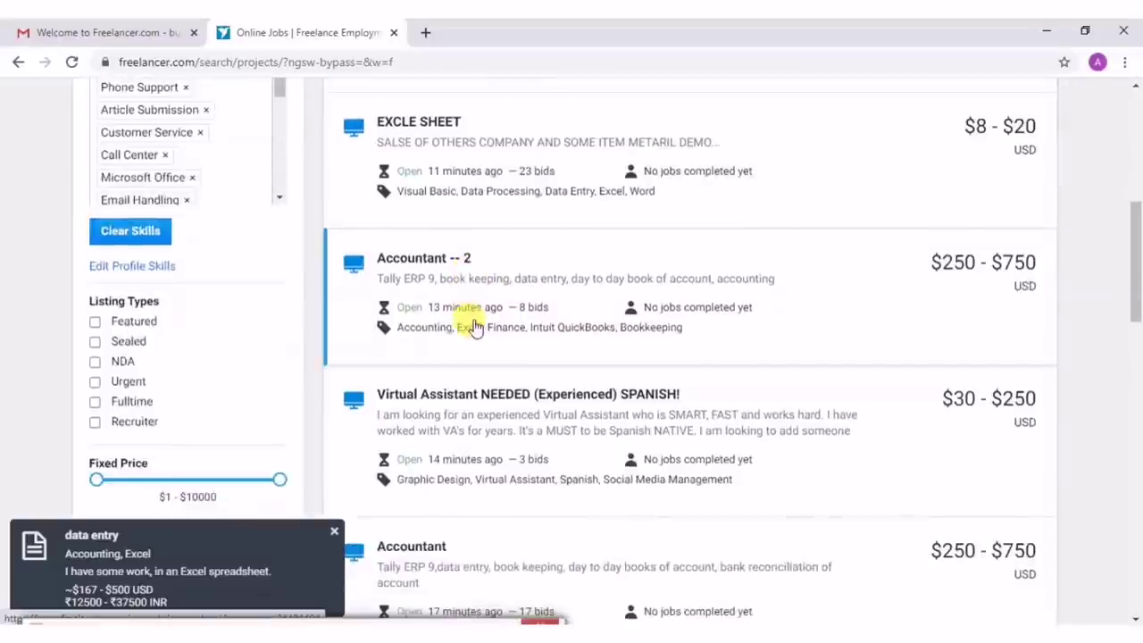
pyautogui.scroll(-4, 475, 327)
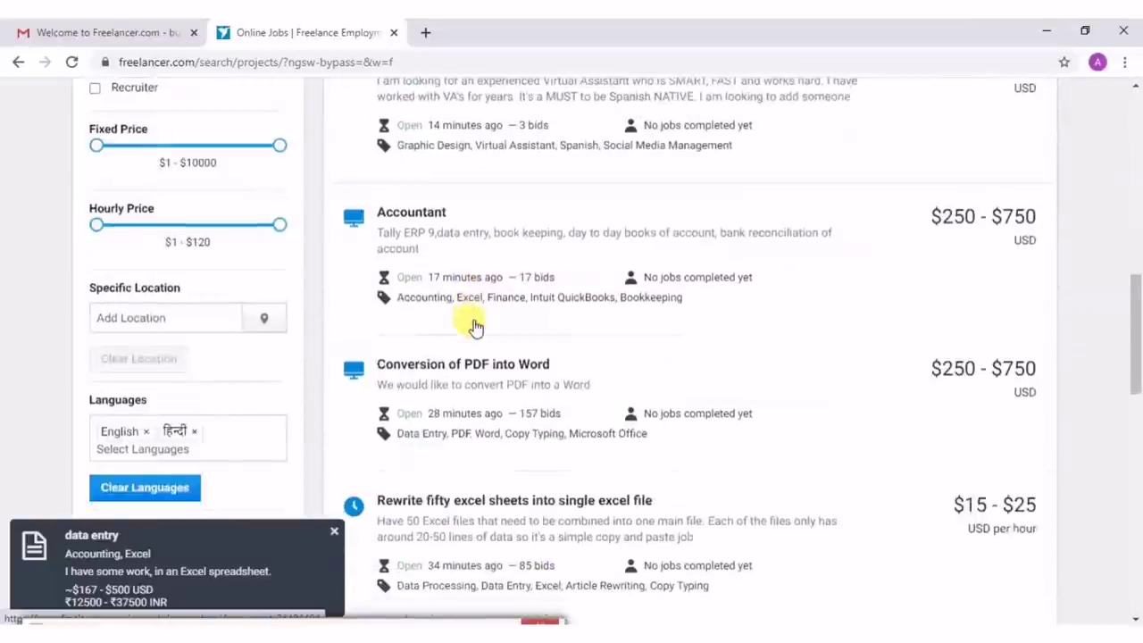
pyautogui.click(335, 534)
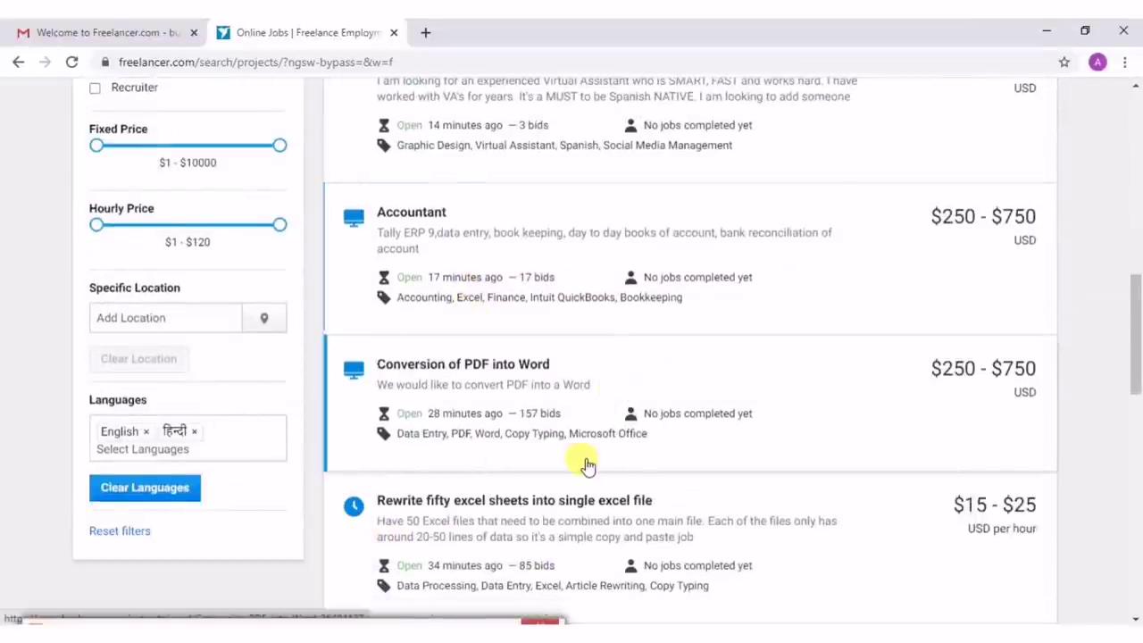
pyautogui.scroll(10, 583, 451)
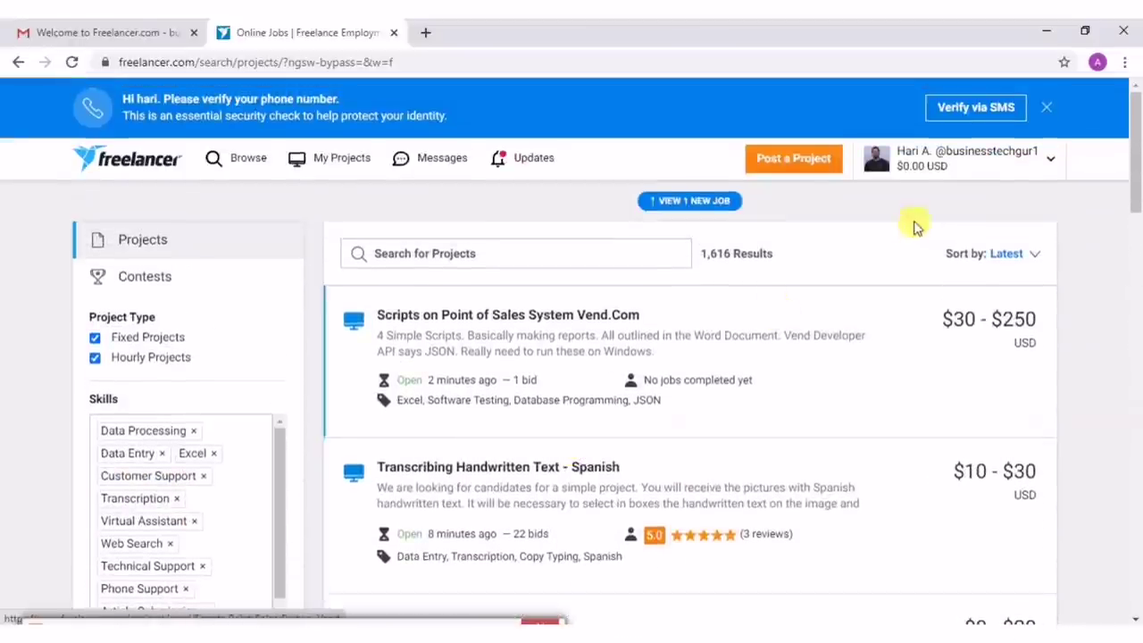
# Load the new $167–$500 Excel data entry job, raising the results count to 1,617.
pyautogui.click(689, 202)
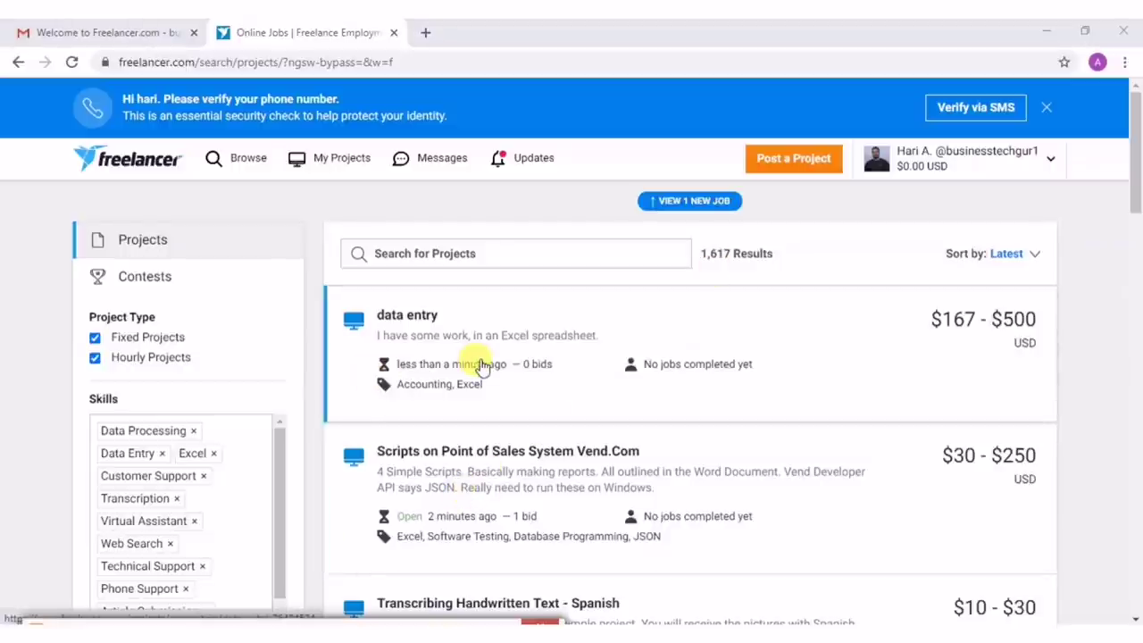
# Browse the project listings, dismiss the job toast, and open the Accountant -- 2 project in a new tab.
pyautogui.scroll(-2, 473, 384)
pyautogui.scroll(-1, 481, 364)
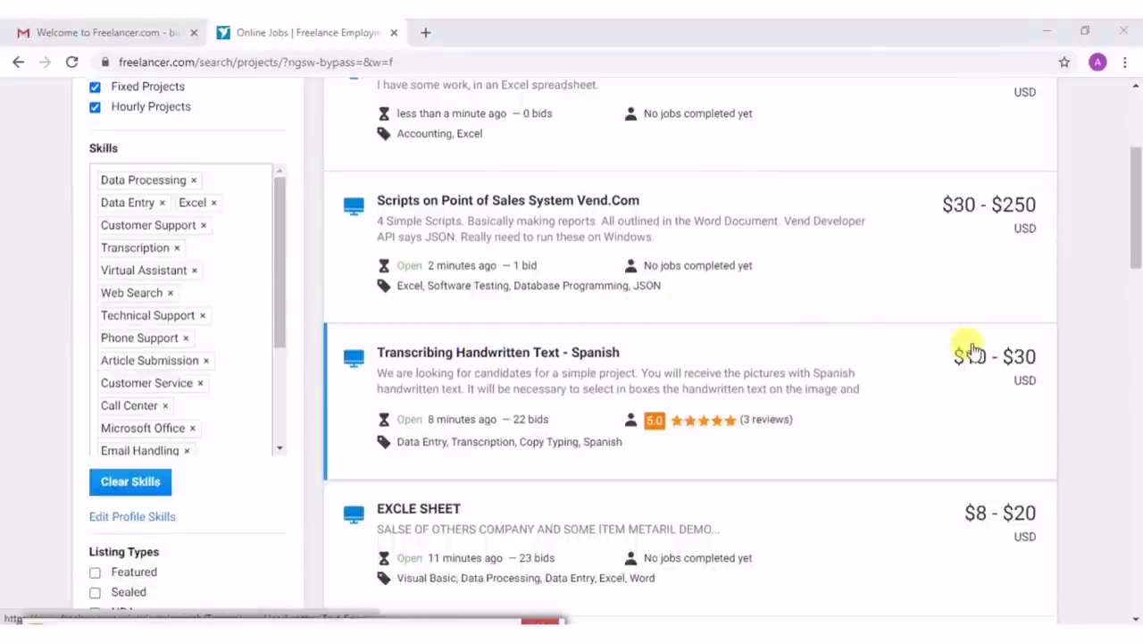
pyautogui.scroll(-3, 943, 392)
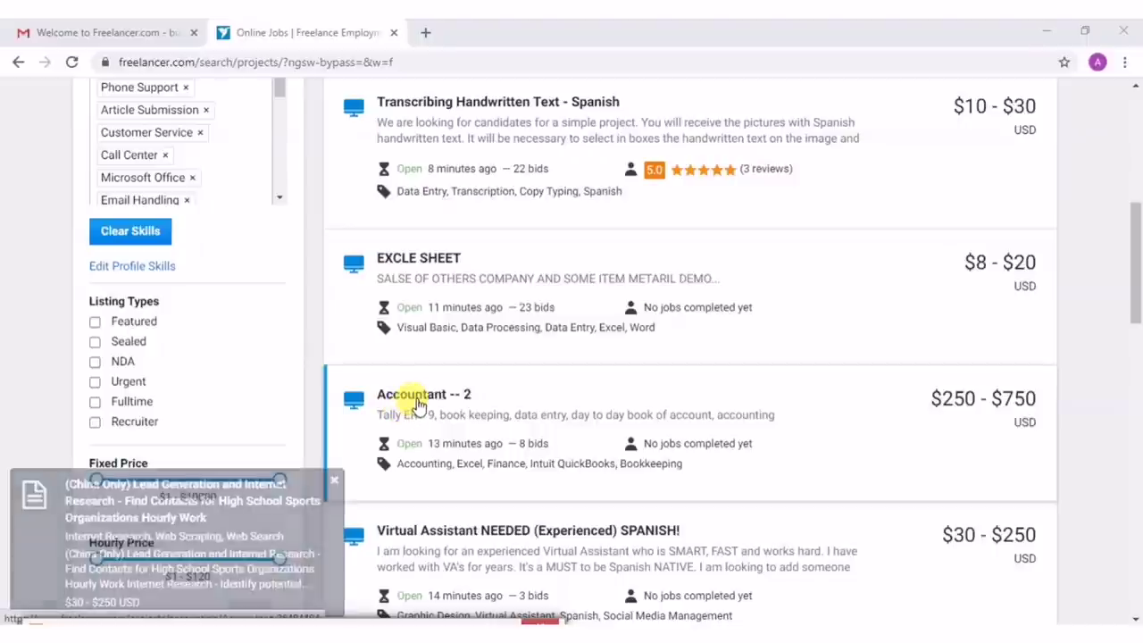
pyautogui.click(336, 483)
pyautogui.scroll(-2, 844, 396)
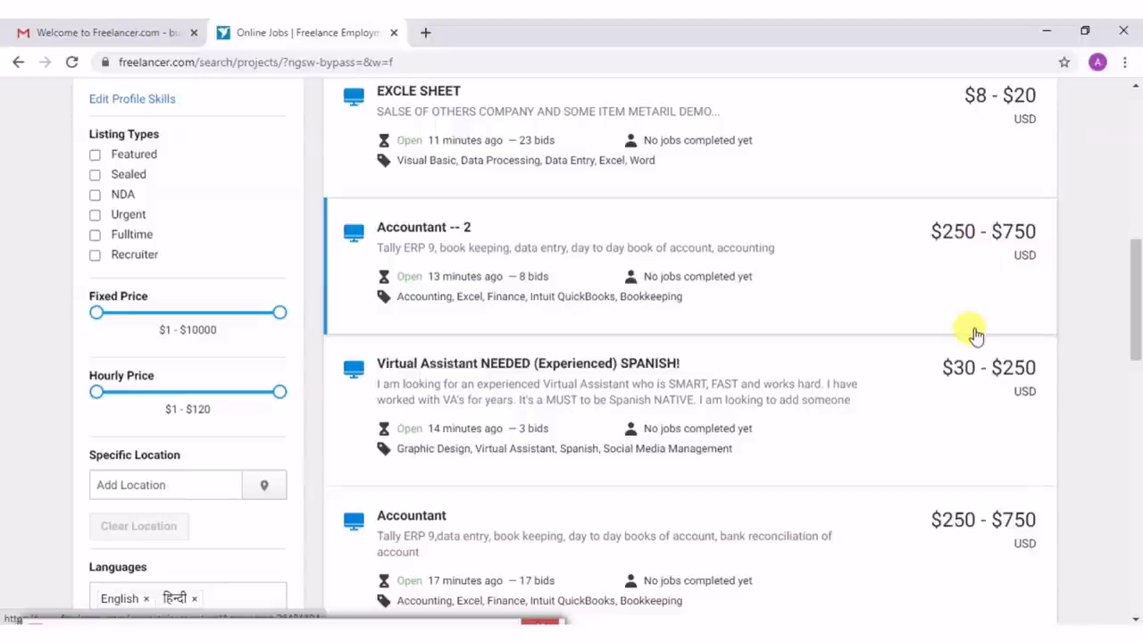
pyautogui.scroll(-4, 974, 332)
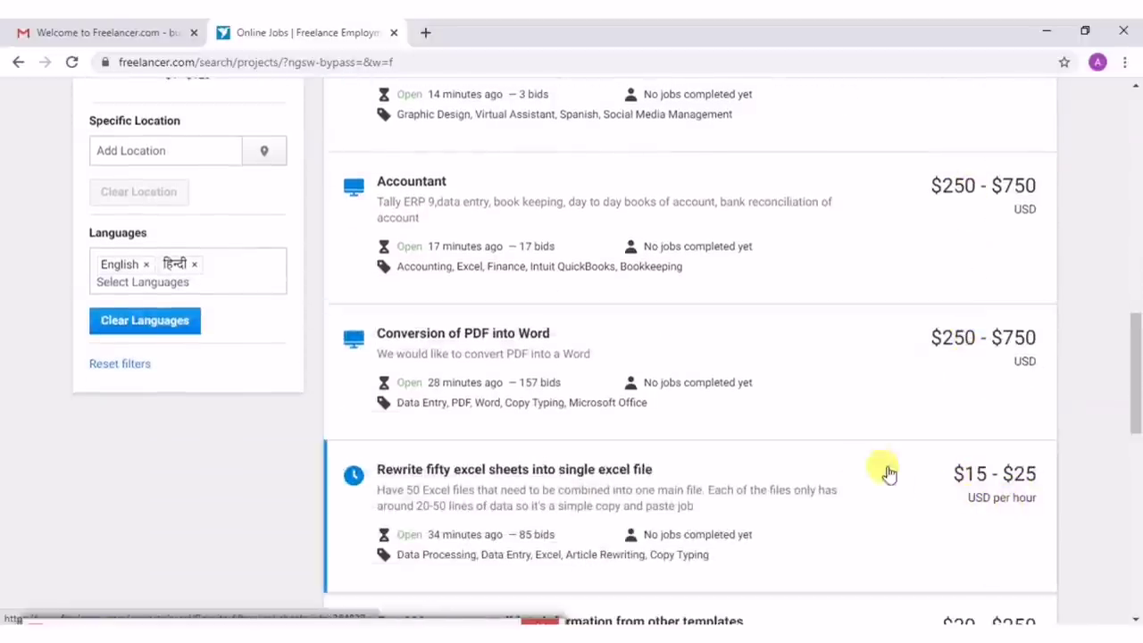
pyautogui.scroll(-1, 826, 454)
pyautogui.scroll(-2, 825, 454)
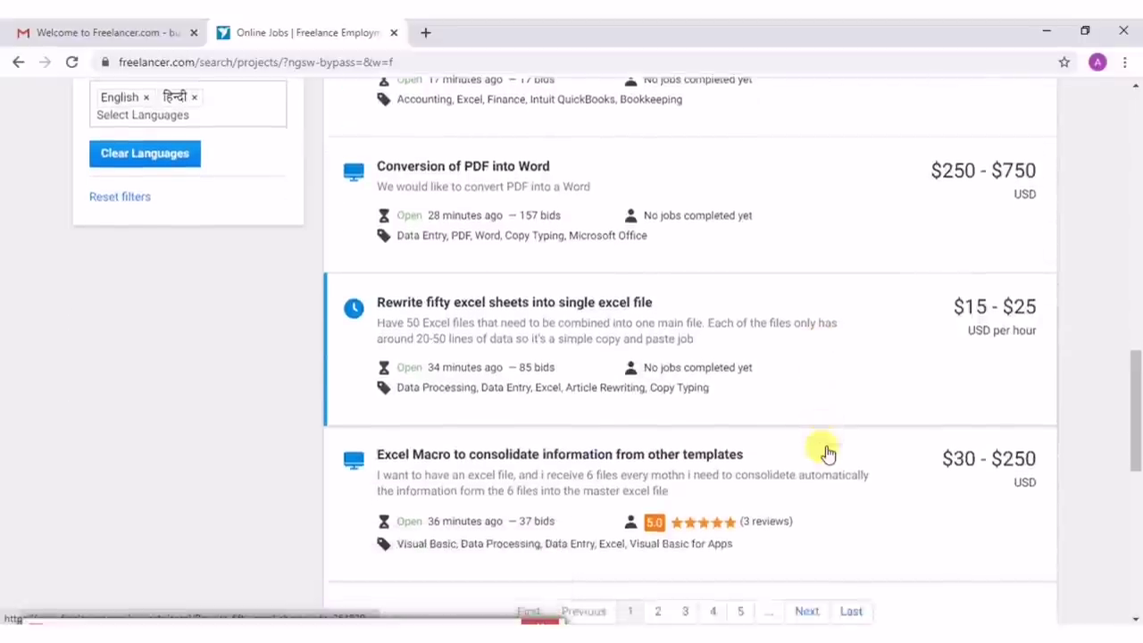
pyautogui.scroll(5, 853, 420)
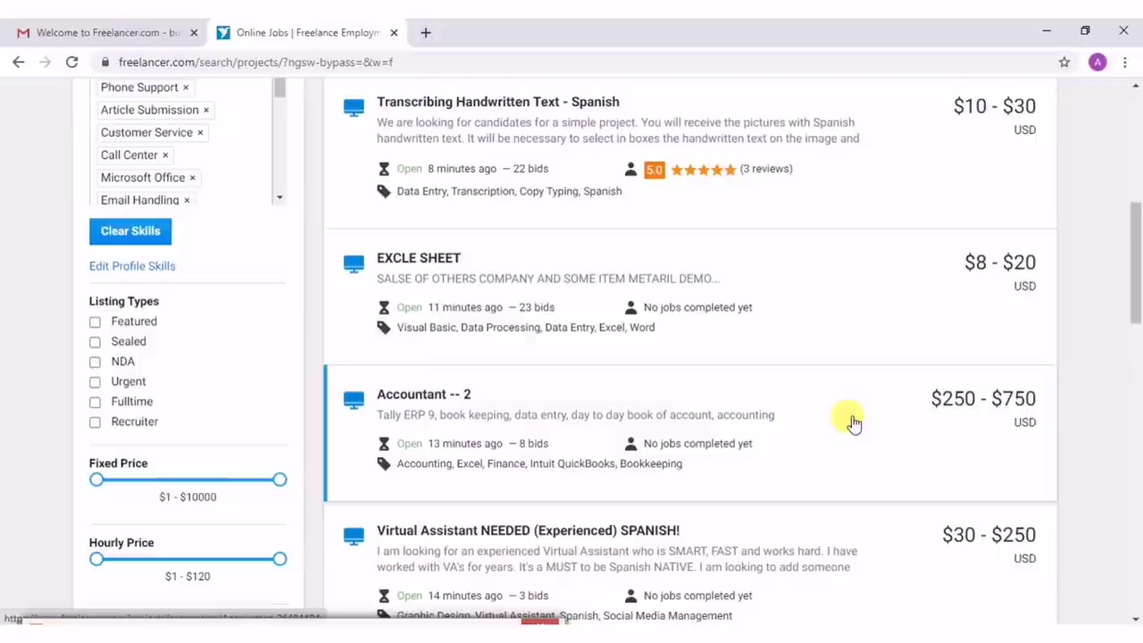
pyautogui.scroll(3, 852, 421)
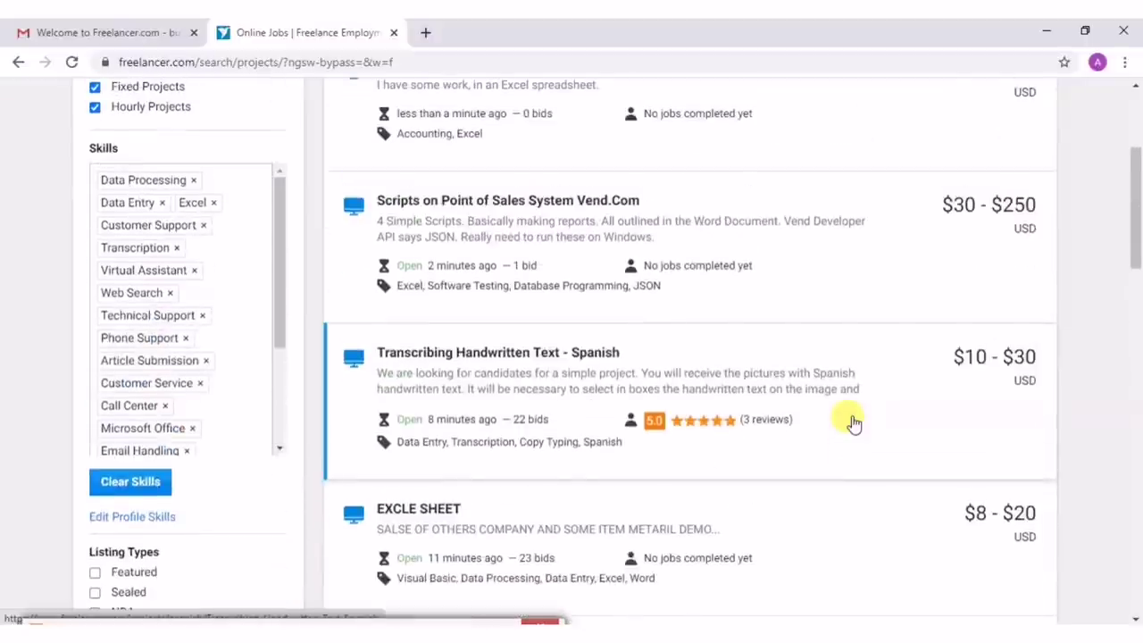
pyautogui.scroll(3, 853, 421)
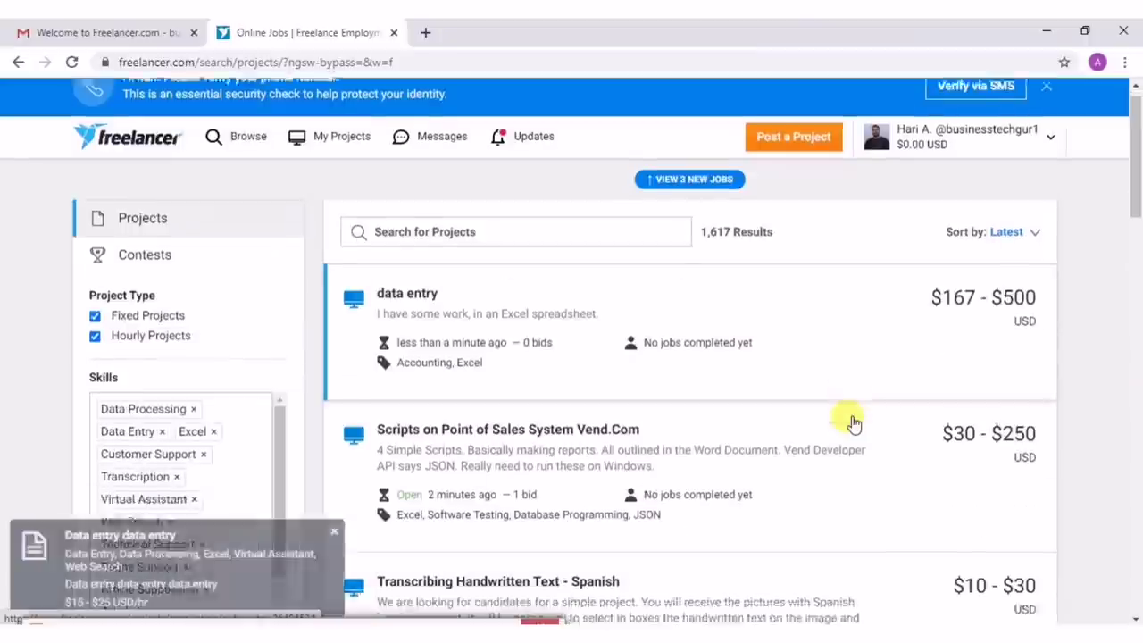
pyautogui.scroll(-2, 853, 421)
pyautogui.scroll(-2, 765, 411)
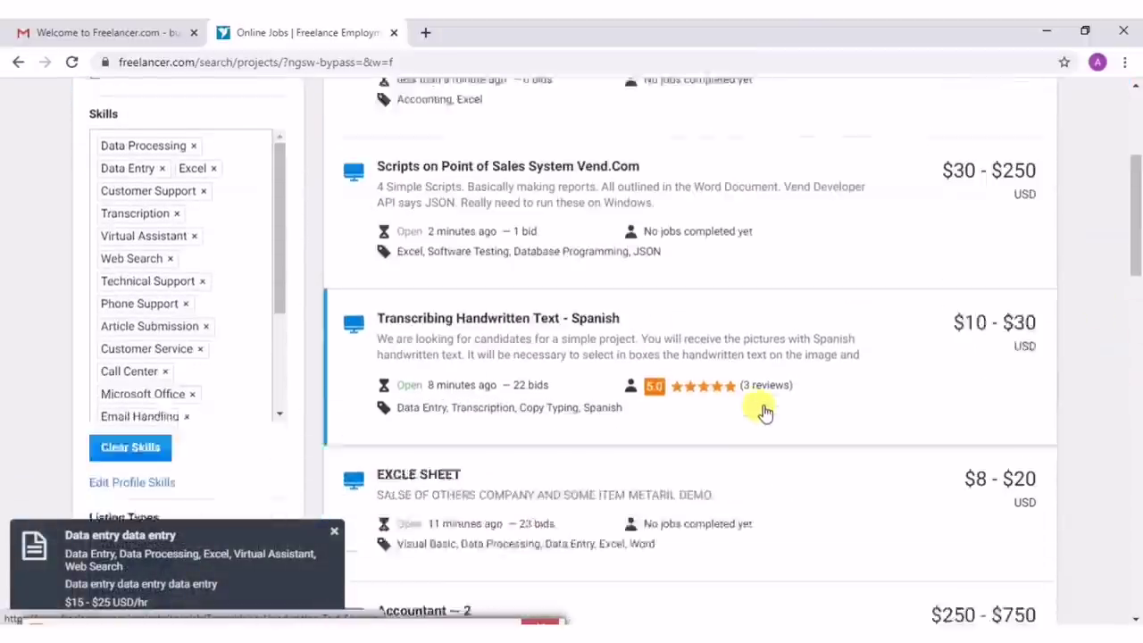
pyautogui.scroll(-2, 765, 411)
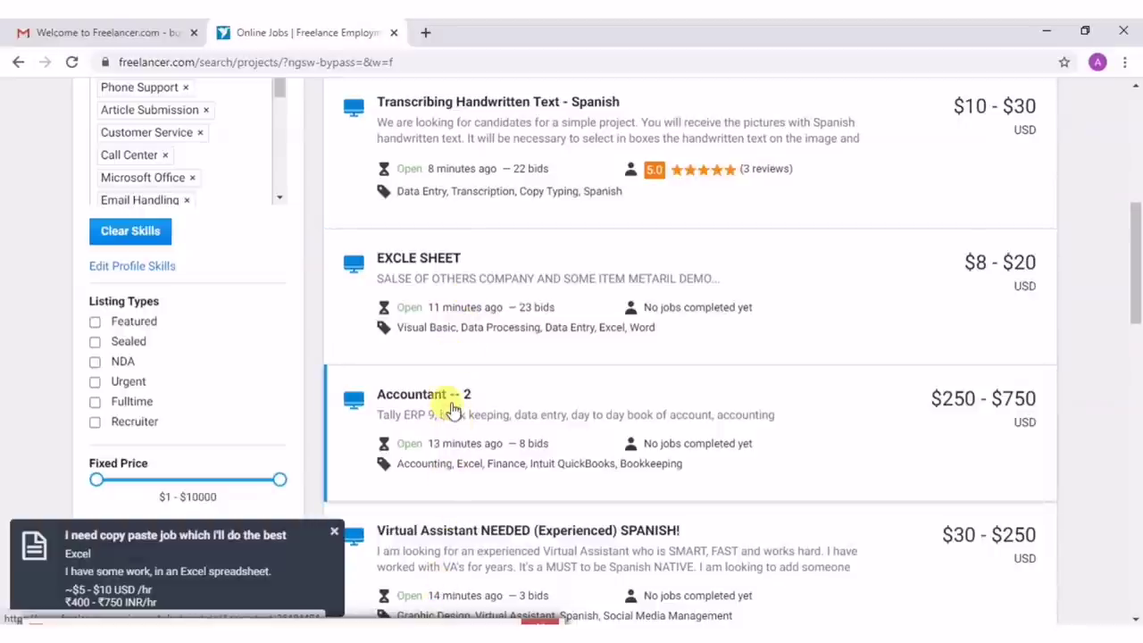
pyautogui.click(449, 435)
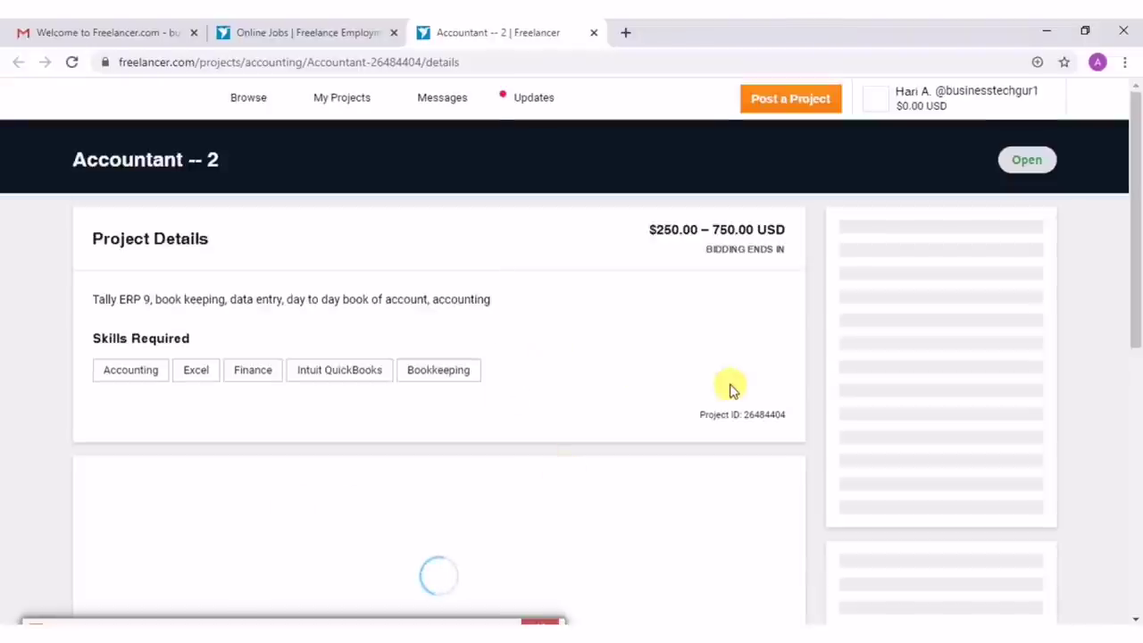
pyautogui.scroll(-2, 730, 390)
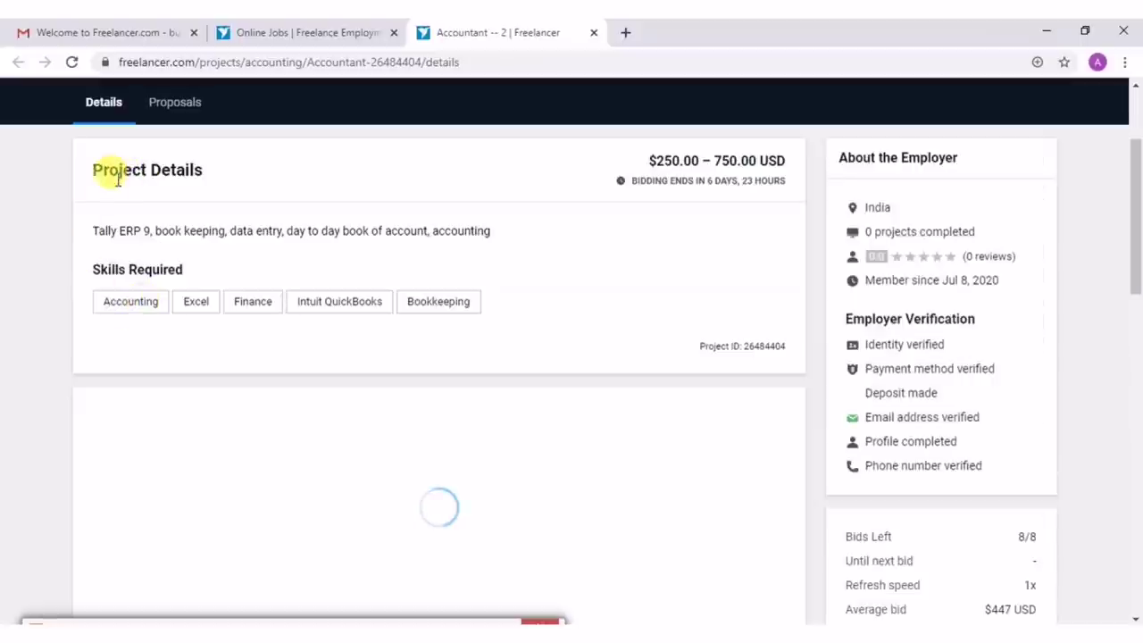
pyautogui.tripleClick(89, 169)
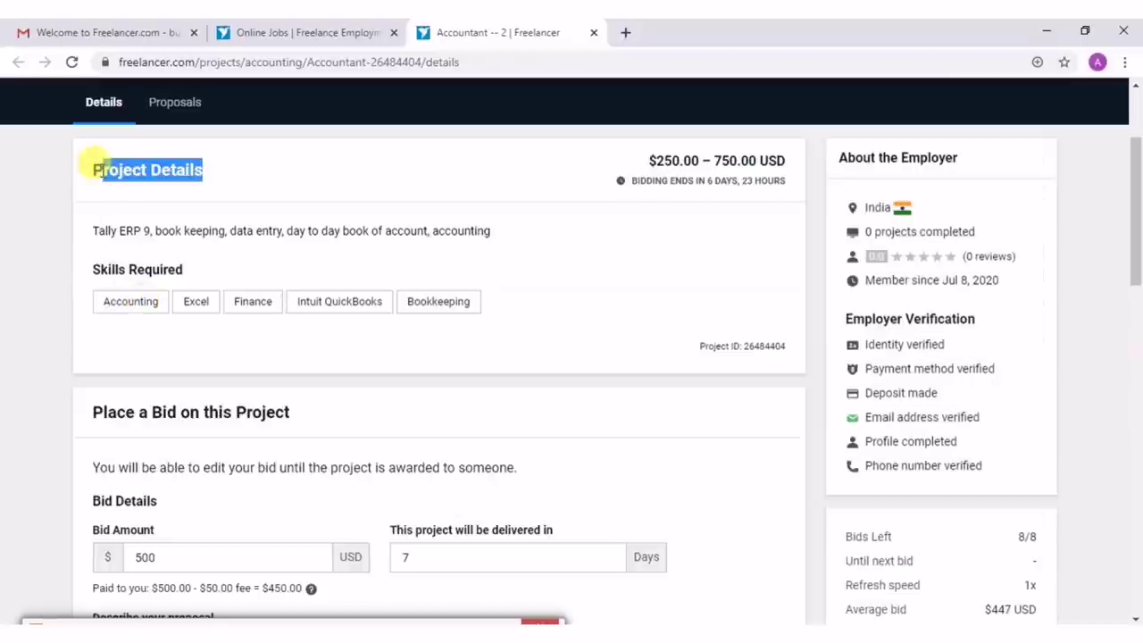
pyautogui.click(402, 176)
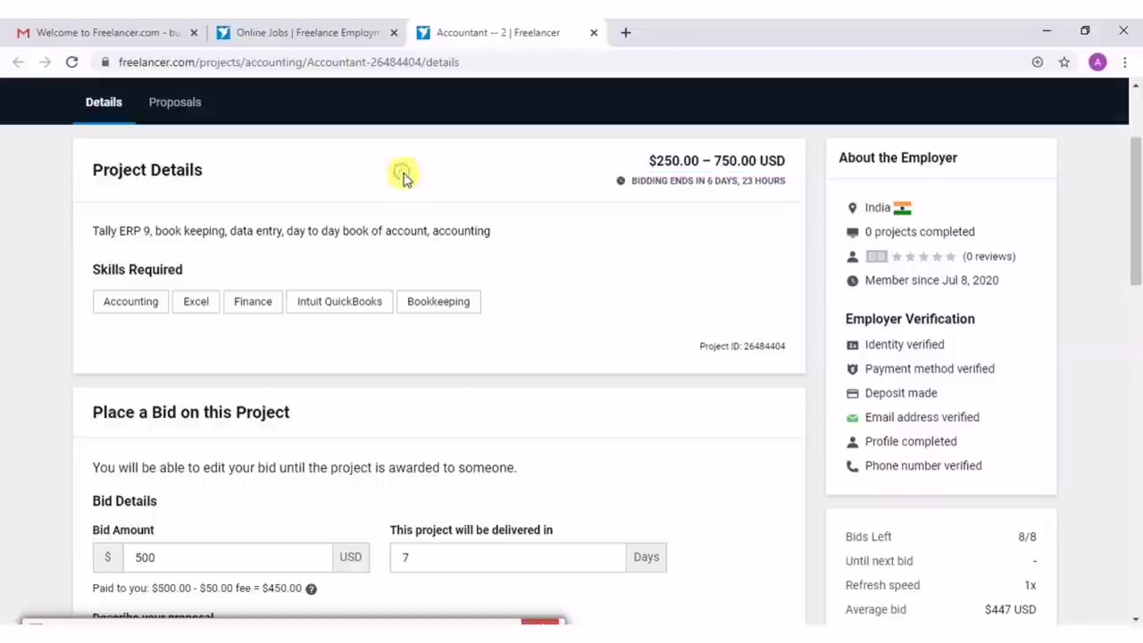
pyautogui.doubleClick(652, 161)
pyautogui.click(618, 159)
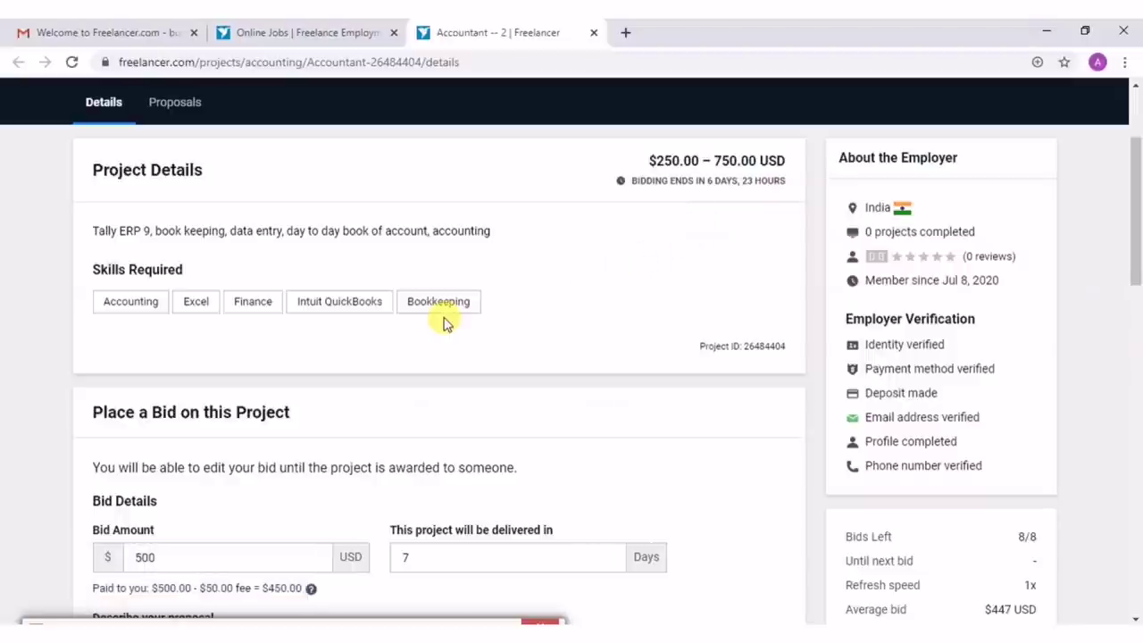
pyautogui.scroll(-1, 447, 324)
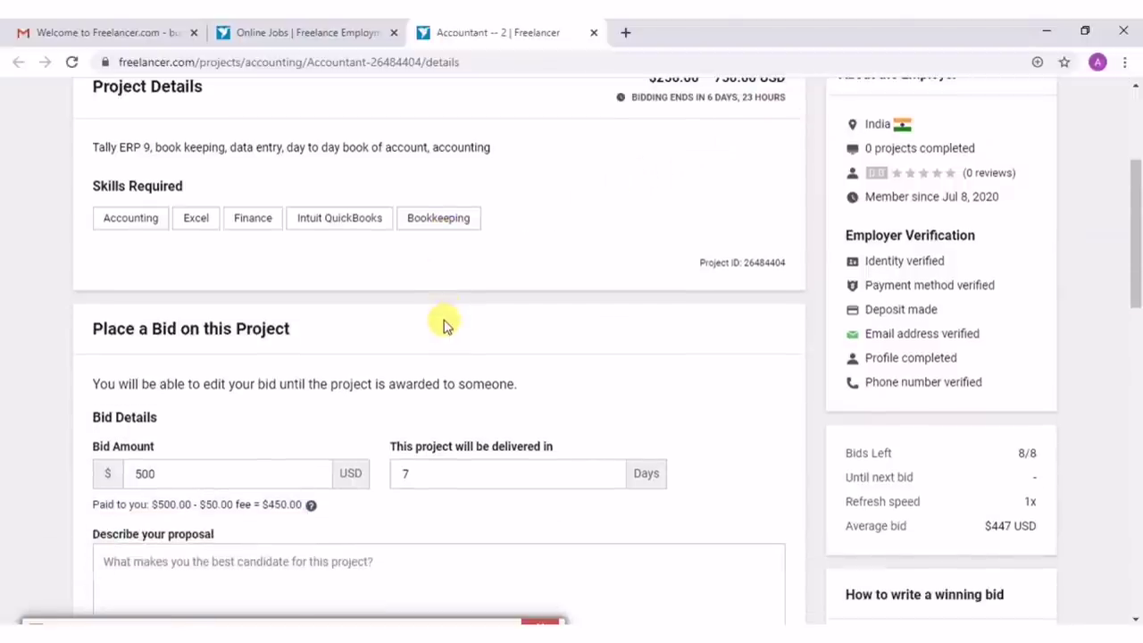
pyautogui.scroll(1, 447, 324)
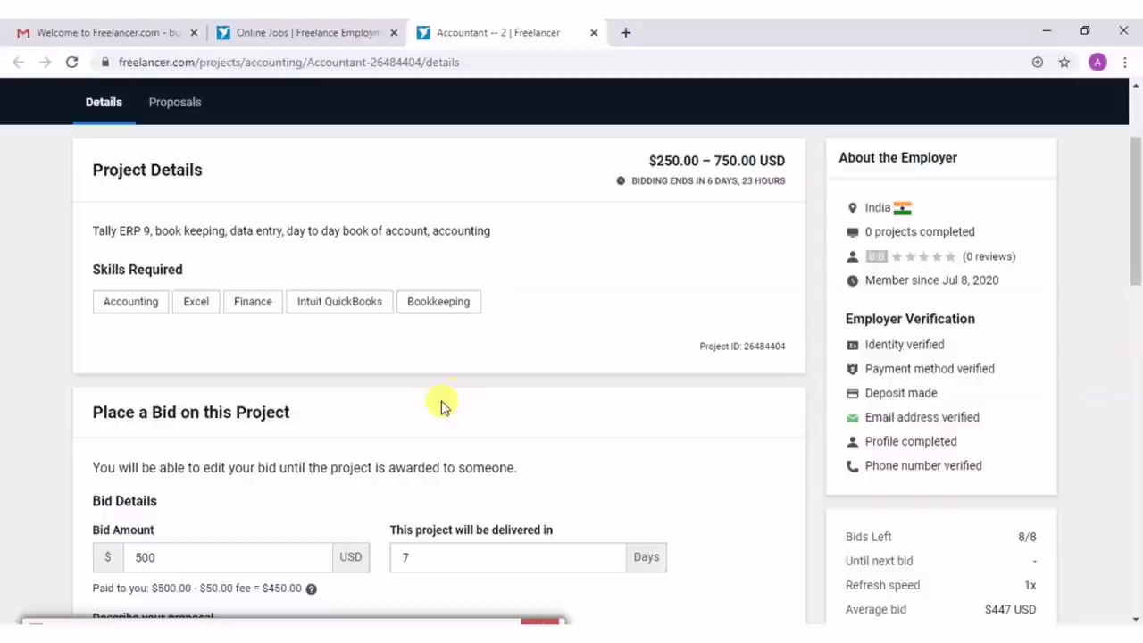
pyautogui.scroll(-1, 444, 407)
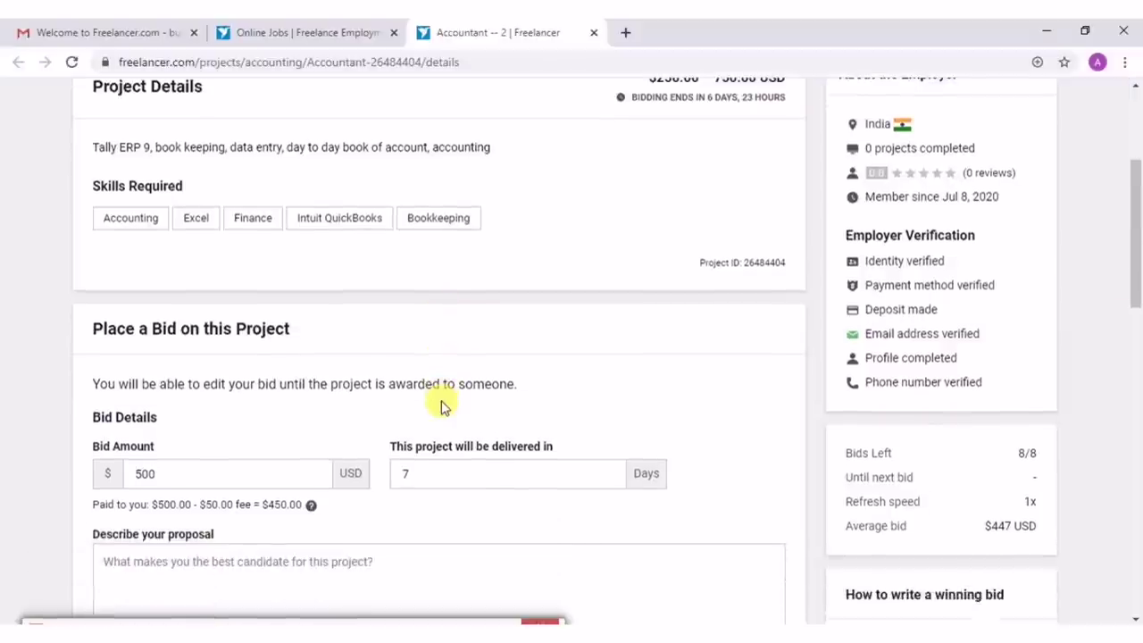
pyautogui.scroll(-1, 441, 403)
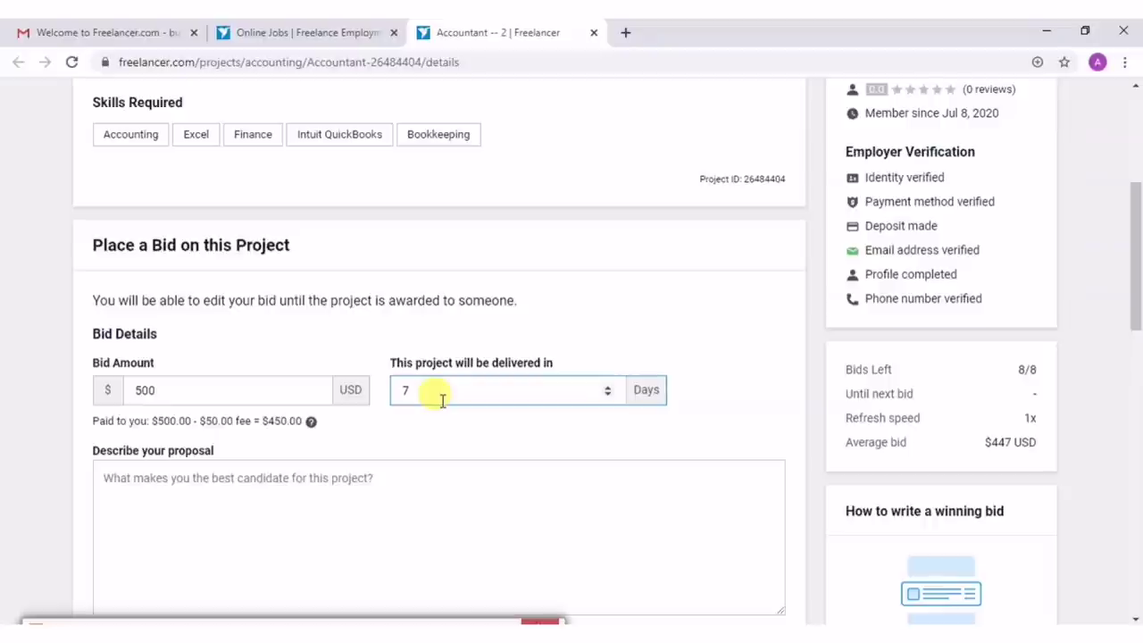
pyautogui.scroll(3, 434, 372)
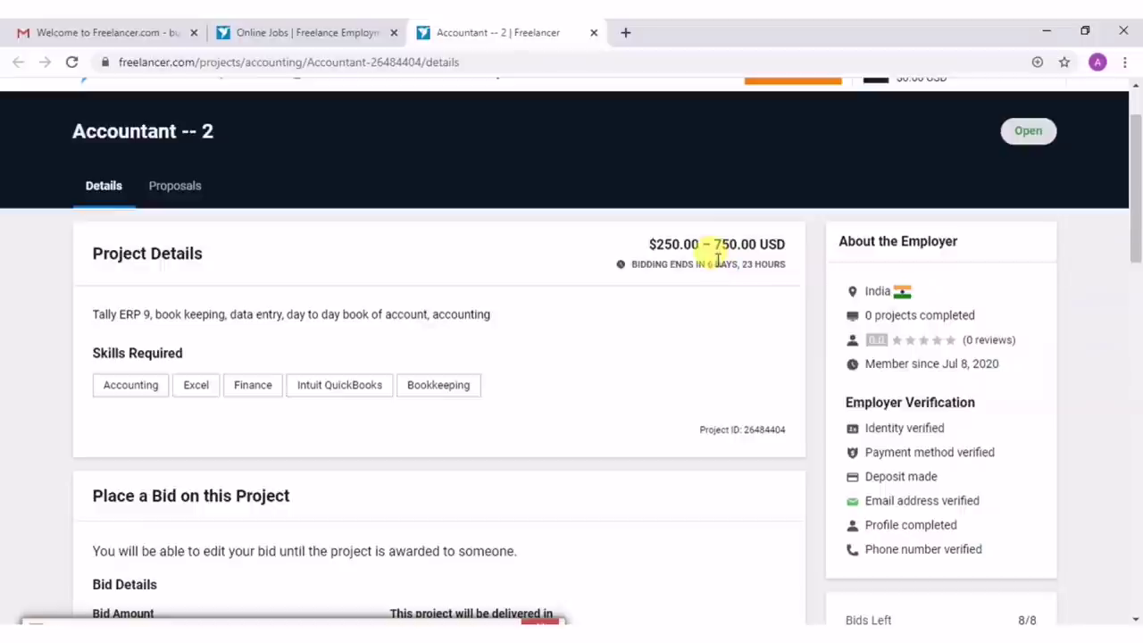
pyautogui.scroll(-2, 717, 265)
pyautogui.scroll(-2, 713, 275)
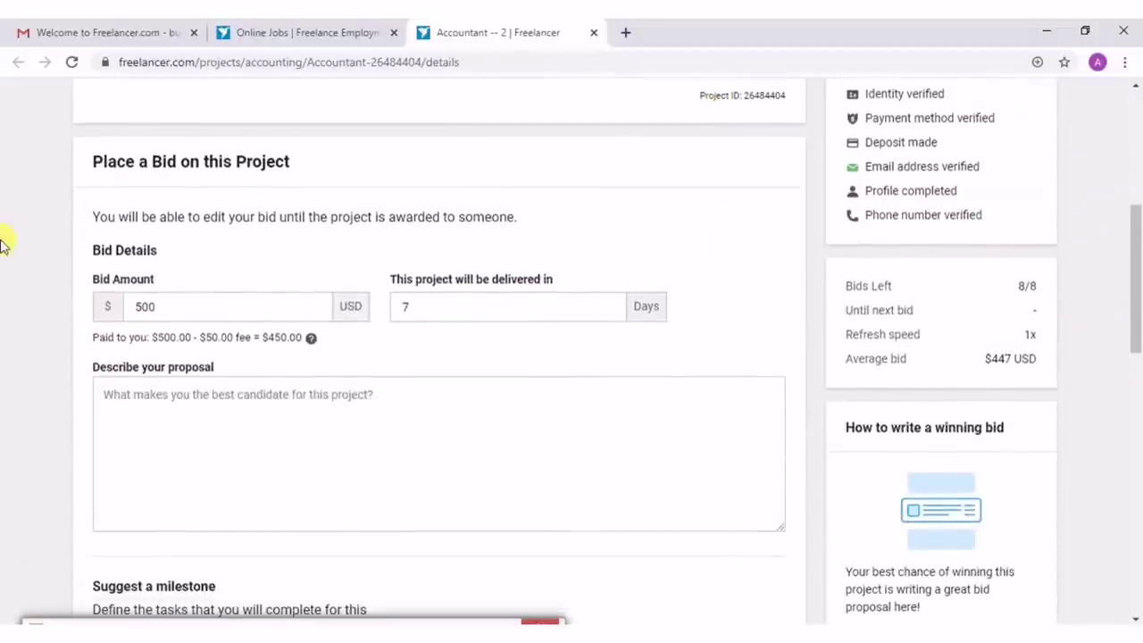
pyautogui.click(143, 301)
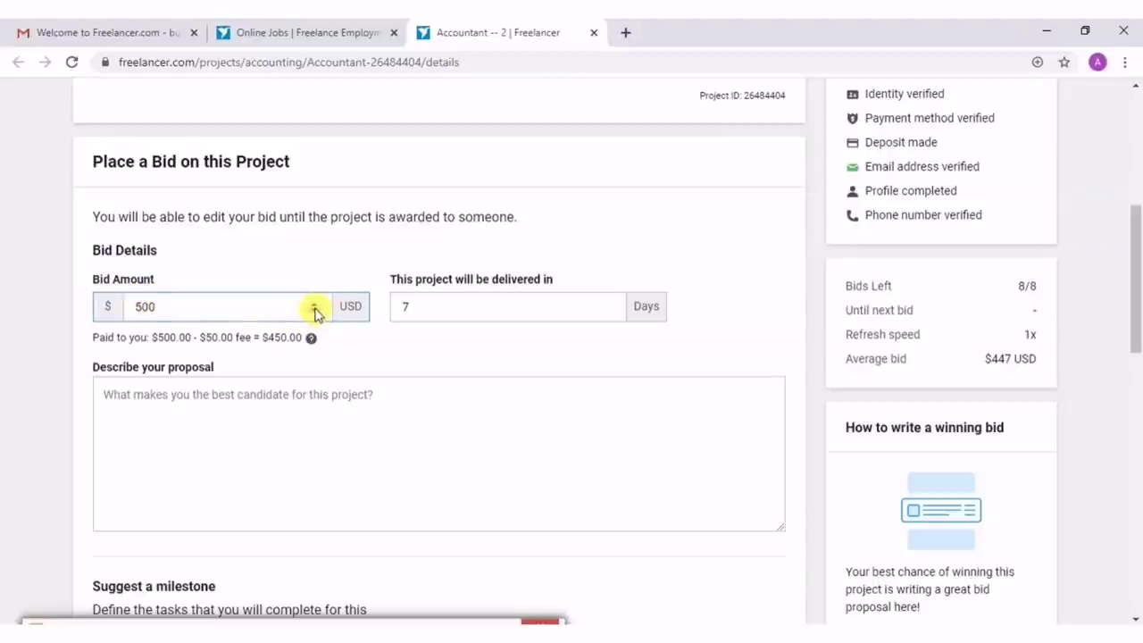
pyautogui.click(315, 310)
pyautogui.click(314, 305)
pyautogui.click(313, 304)
pyautogui.click(314, 304)
pyautogui.click(314, 304)
pyautogui.click(313, 305)
pyautogui.click(313, 305)
pyautogui.click(313, 304)
pyautogui.click(313, 304)
pyautogui.click(314, 304)
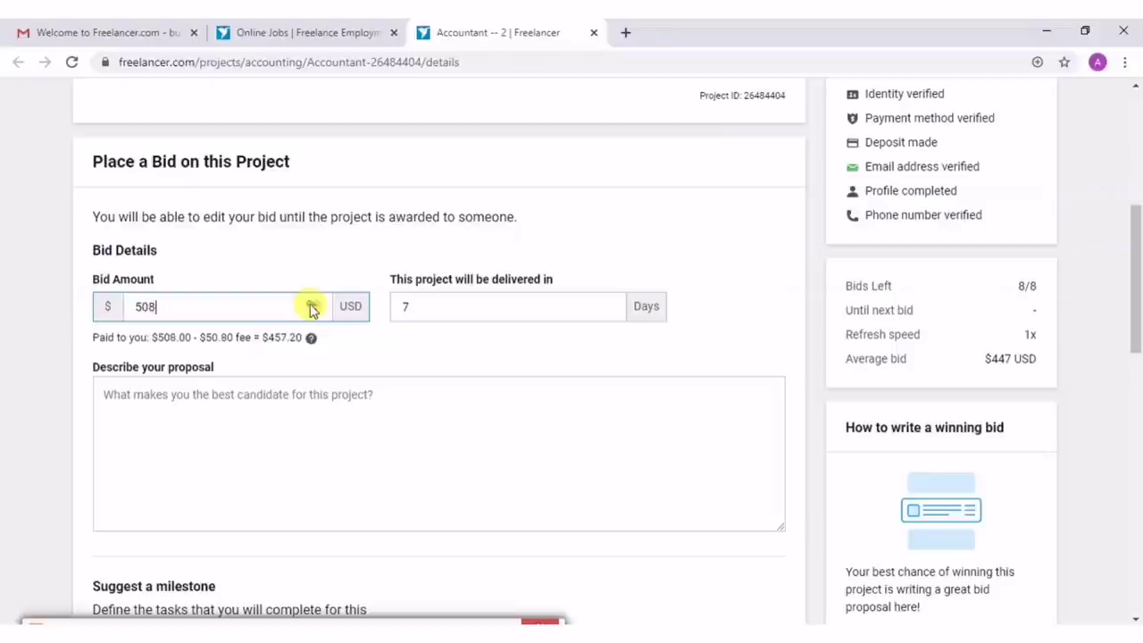
pyautogui.click(313, 304)
pyautogui.moveTo(171, 309); pyautogui.dragTo(133, 306)
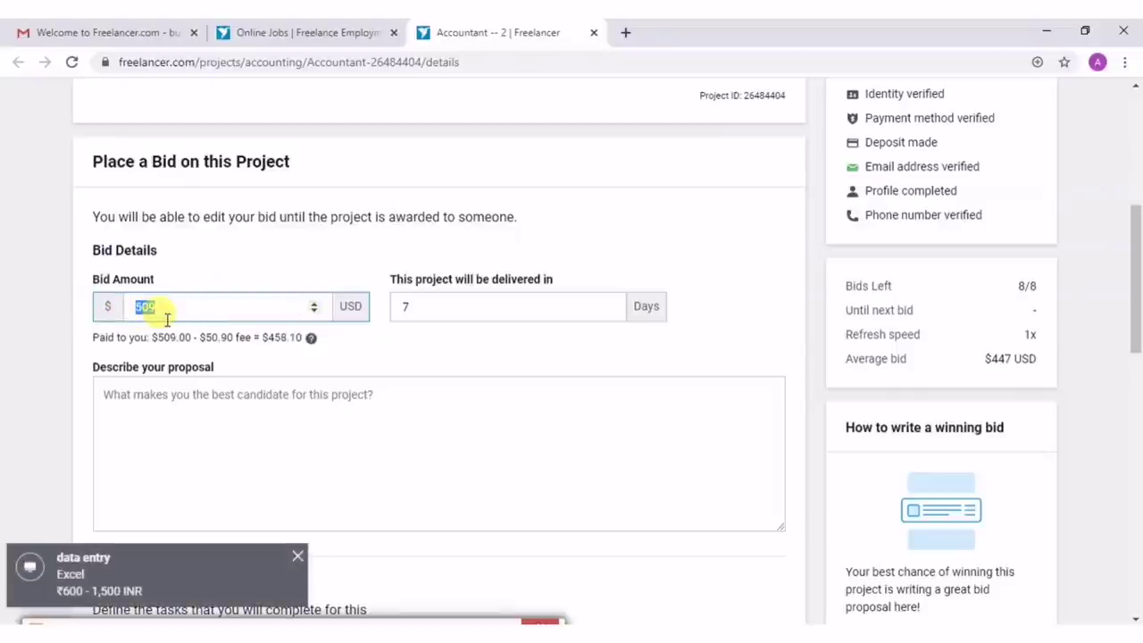
pyautogui.click(297, 554)
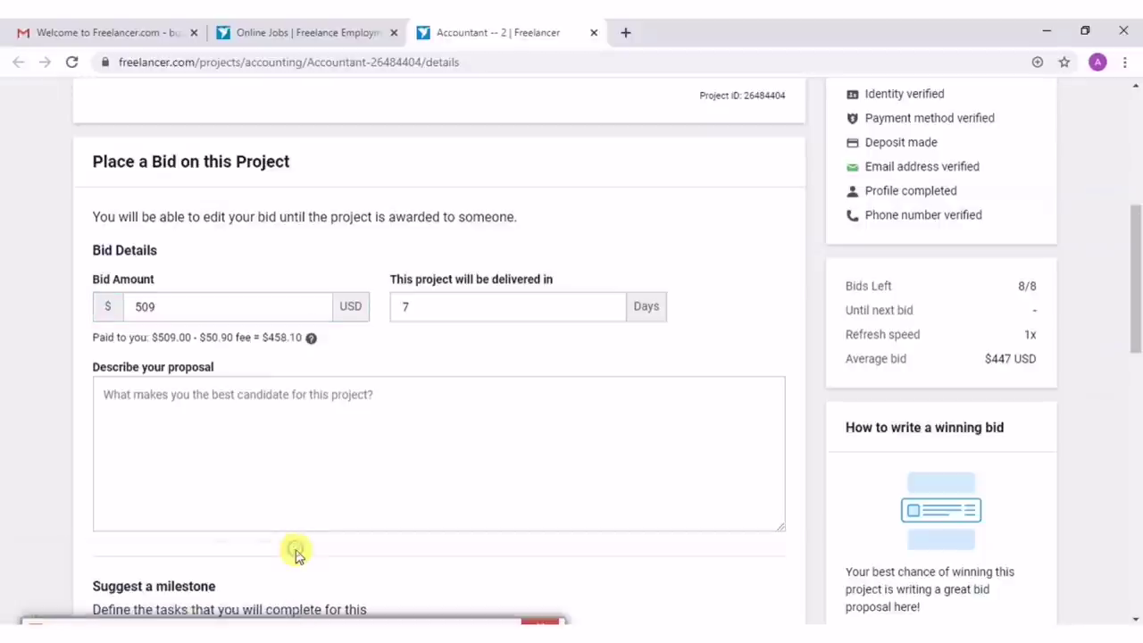
pyautogui.moveTo(272, 306); pyautogui.dragTo(220, 308)
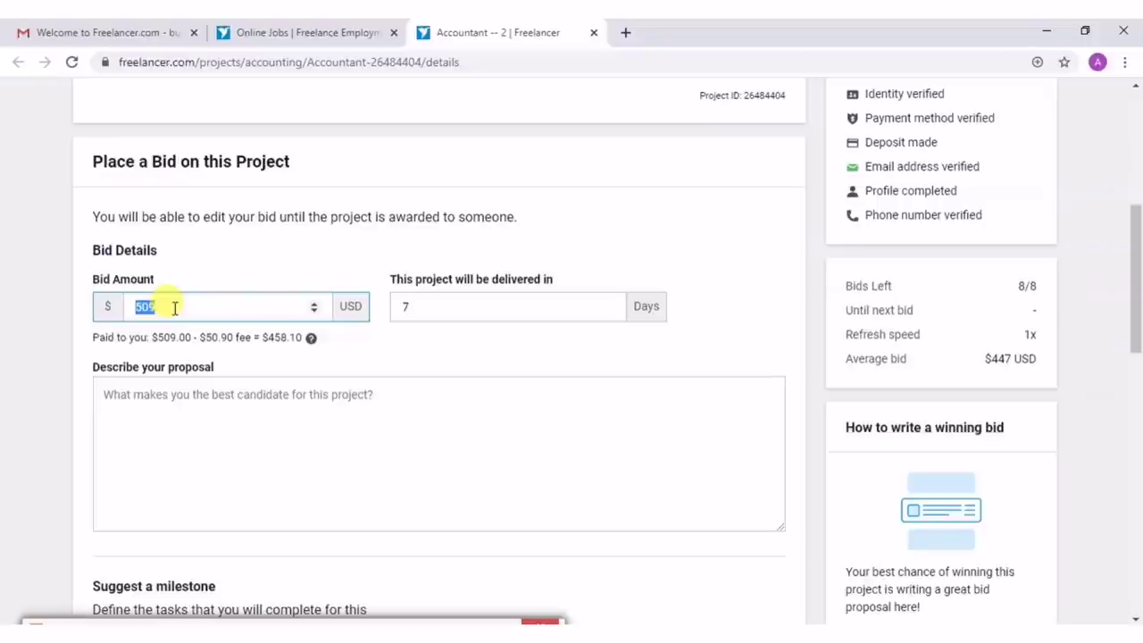
pyautogui.write('500')
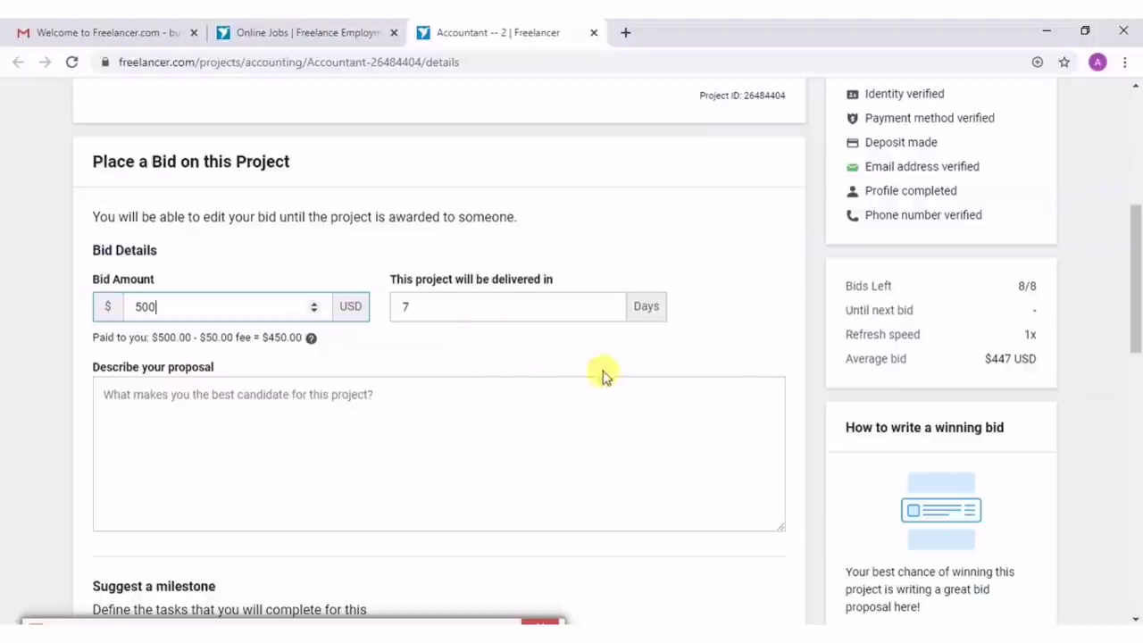
pyautogui.scroll(3, 779, 368)
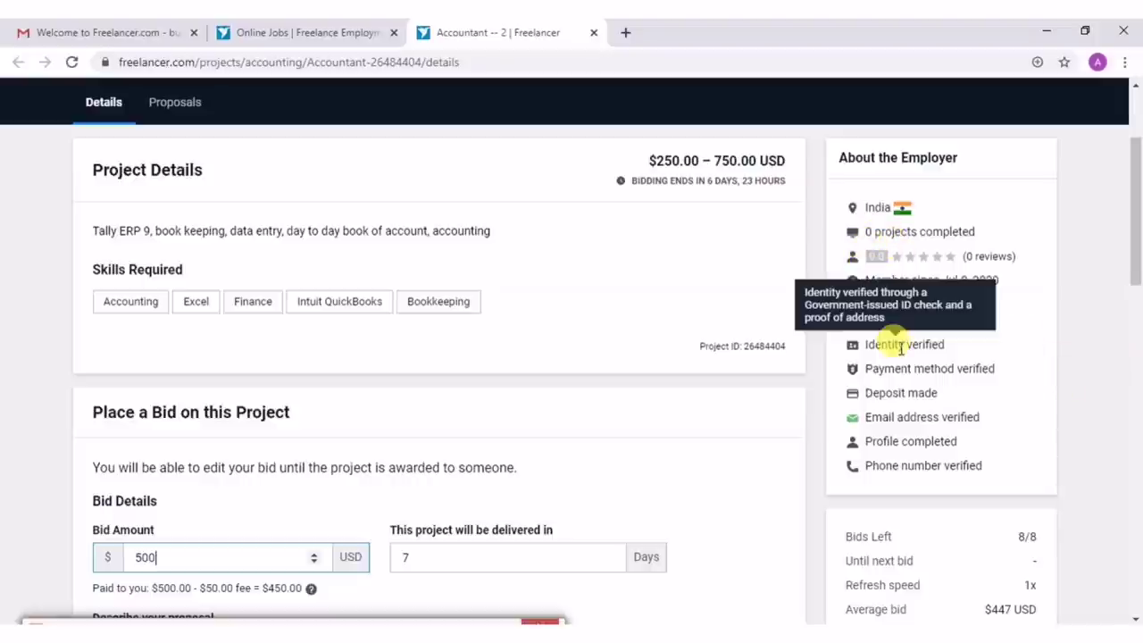
pyautogui.scroll(-1, 898, 348)
# Dismiss the bloggers job popup and set the bid's delivery time to 5 days.
pyautogui.scroll(-1, 899, 352)
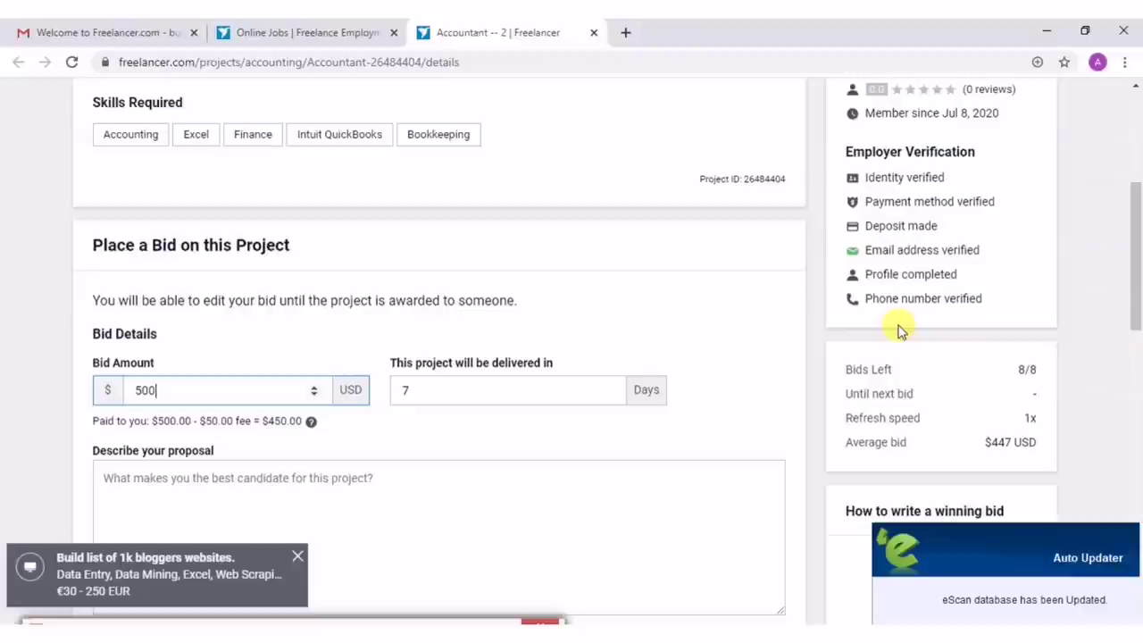
pyautogui.click(297, 556)
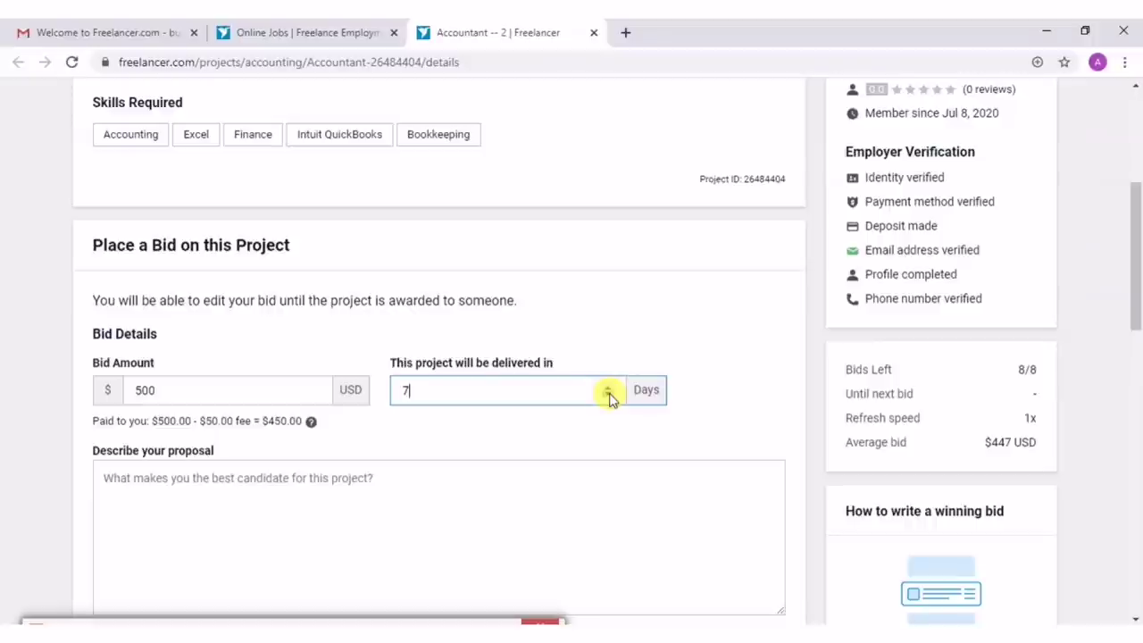
pyautogui.click(608, 385)
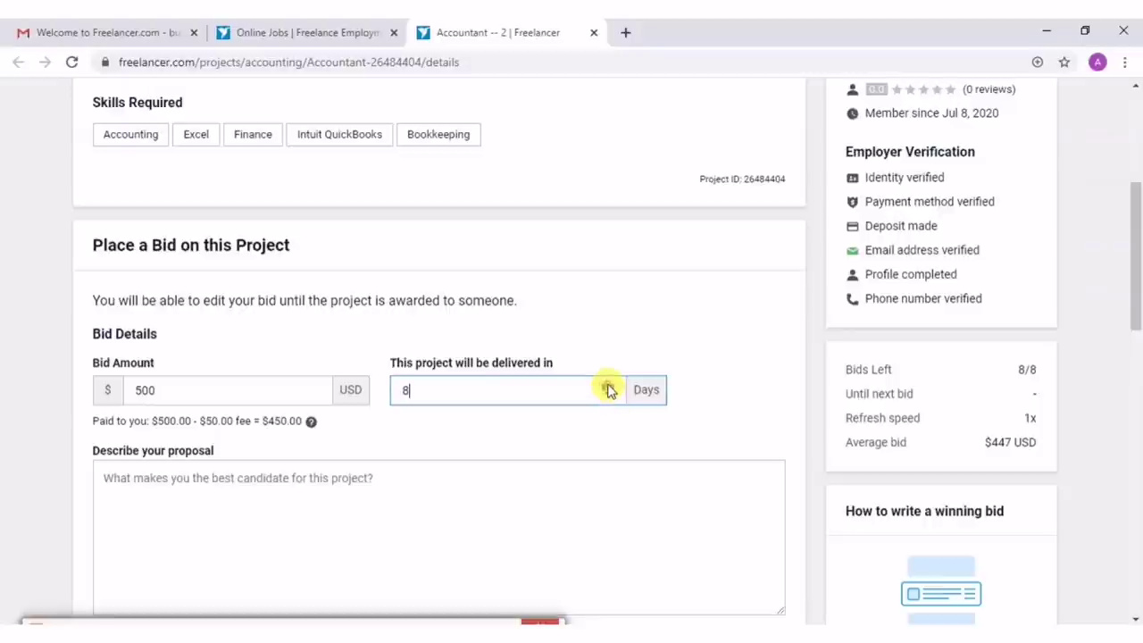
pyautogui.click(608, 387)
pyautogui.click(608, 386)
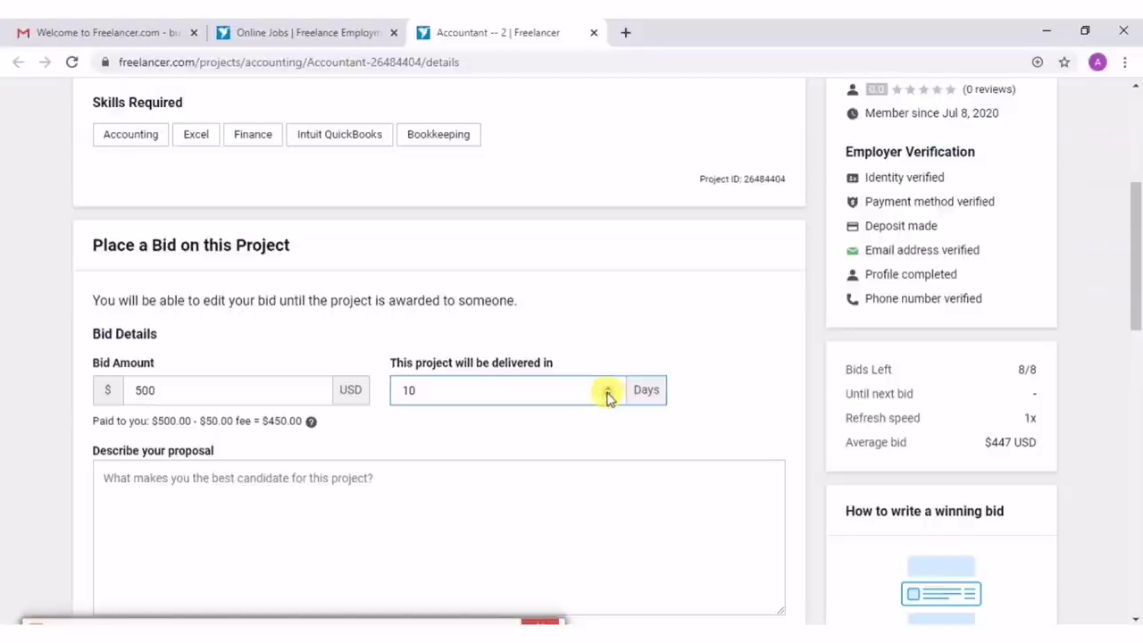
pyautogui.click(606, 396)
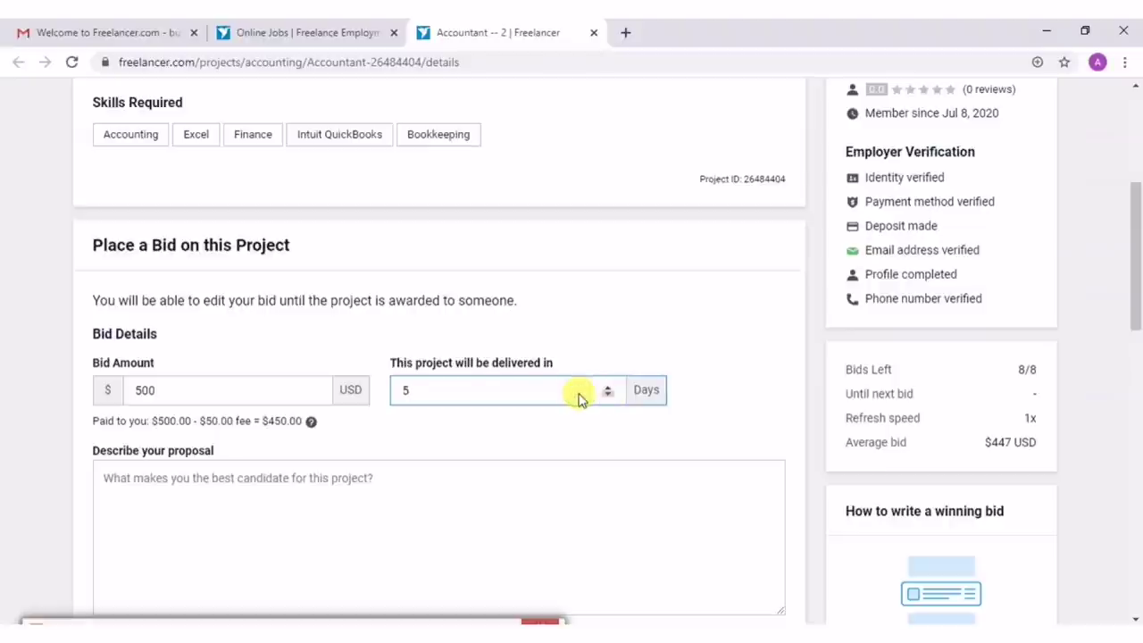
# Paste the proposal claiming professional data entry, on-time work and honesty, correcting 'cam' to 'can'.
pyautogui.scroll(-1, 478, 400)
pyautogui.scroll(-2, 478, 399)
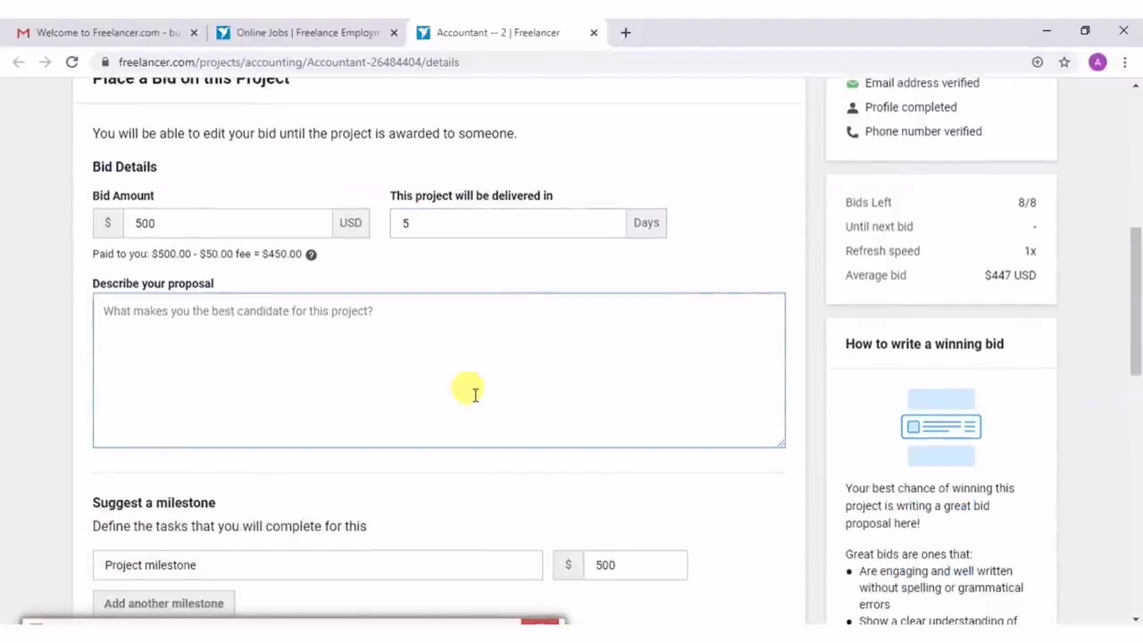
pyautogui.click(104, 301)
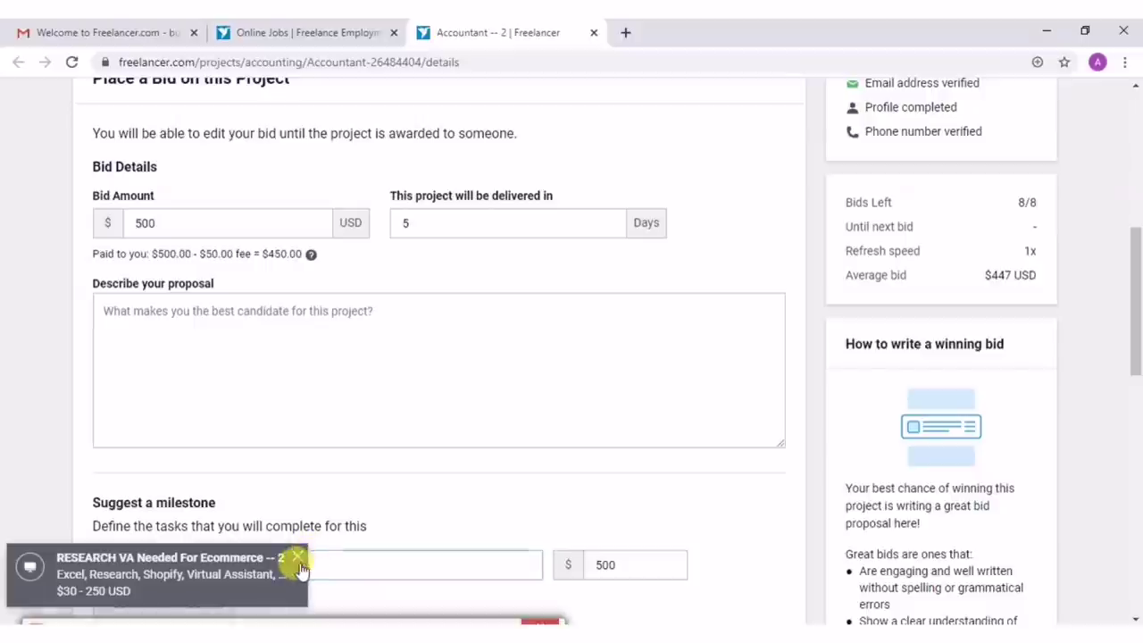
pyautogui.click(299, 556)
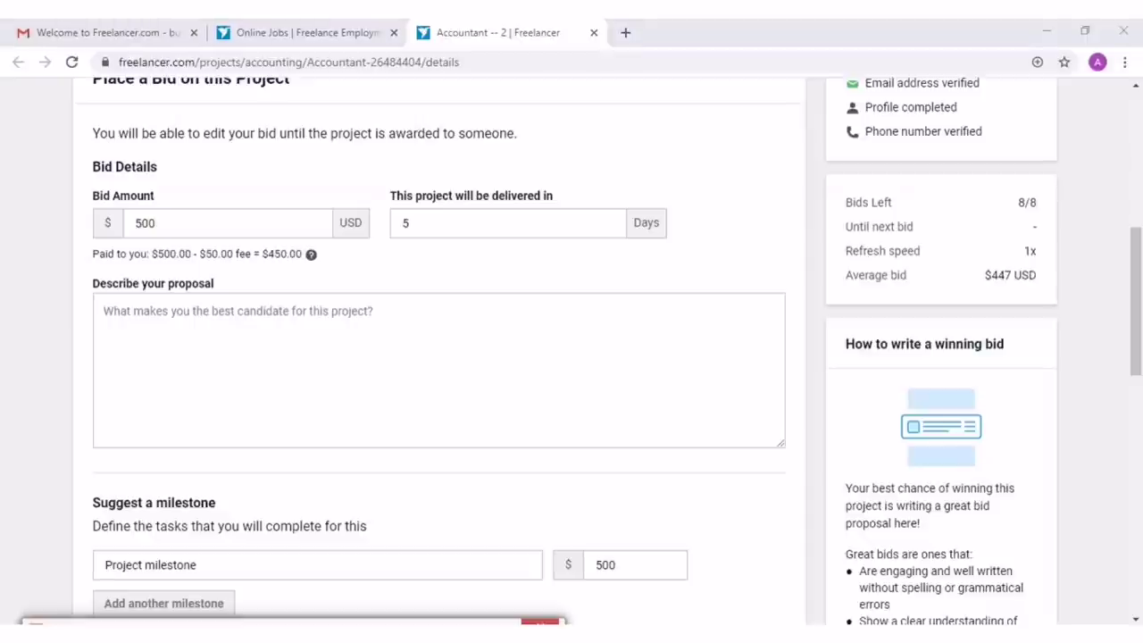
pyautogui.click(324, 358)
pyautogui.write('i am a professional data entry export i cam complete the work within set target time frame .i am a very honest person.')
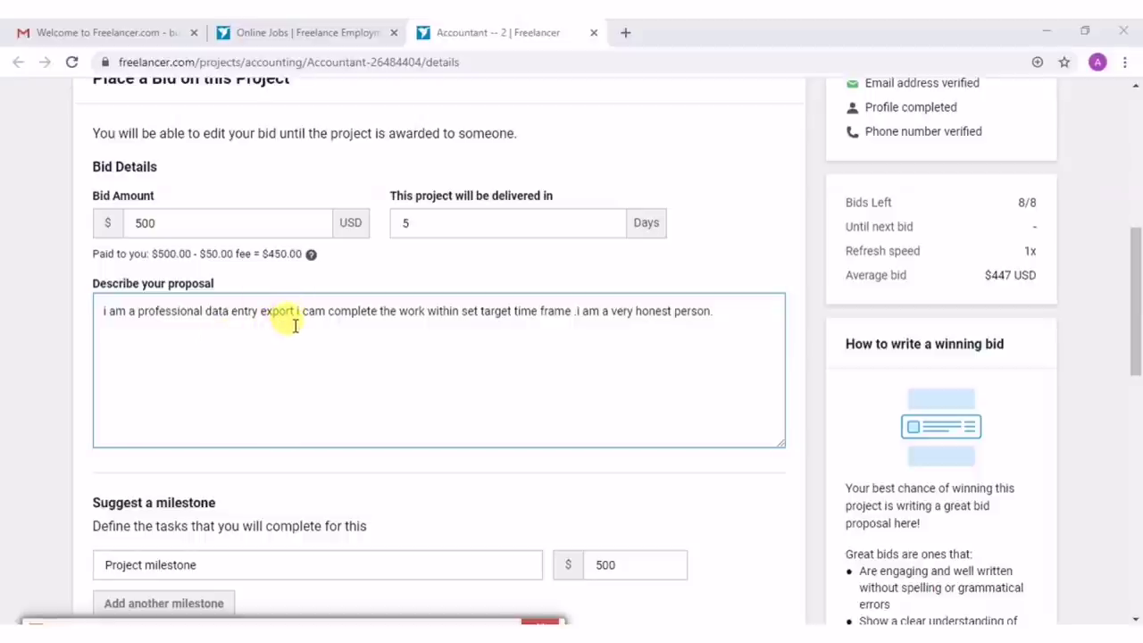
pyautogui.click(323, 311)
pyautogui.press('BackSpace')
pyautogui.write('n')
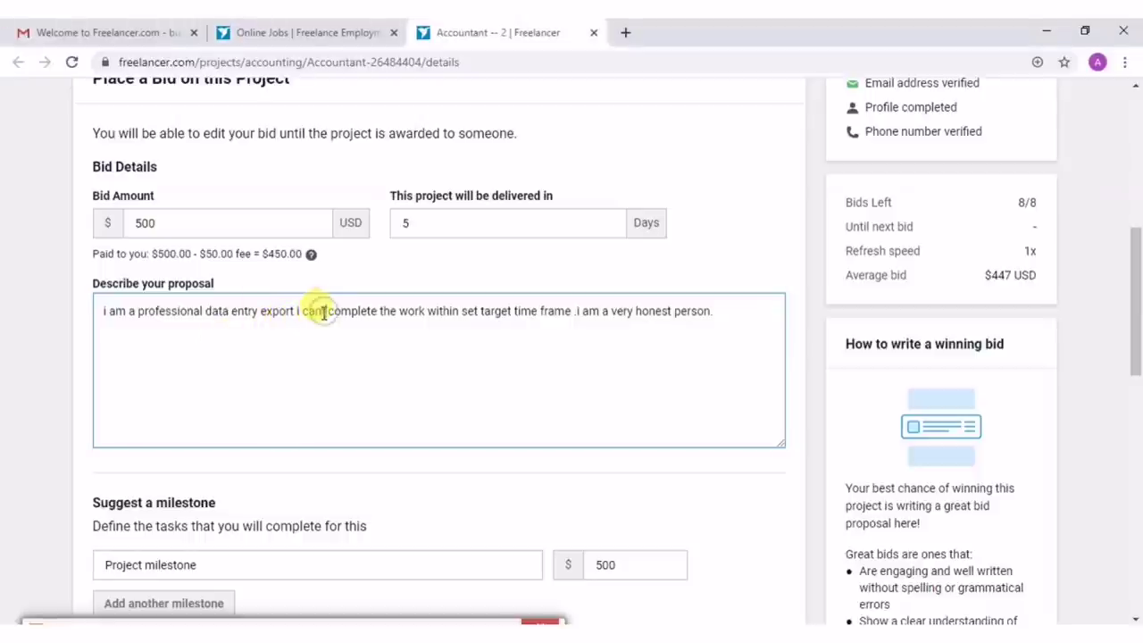
pyautogui.press('Delete')
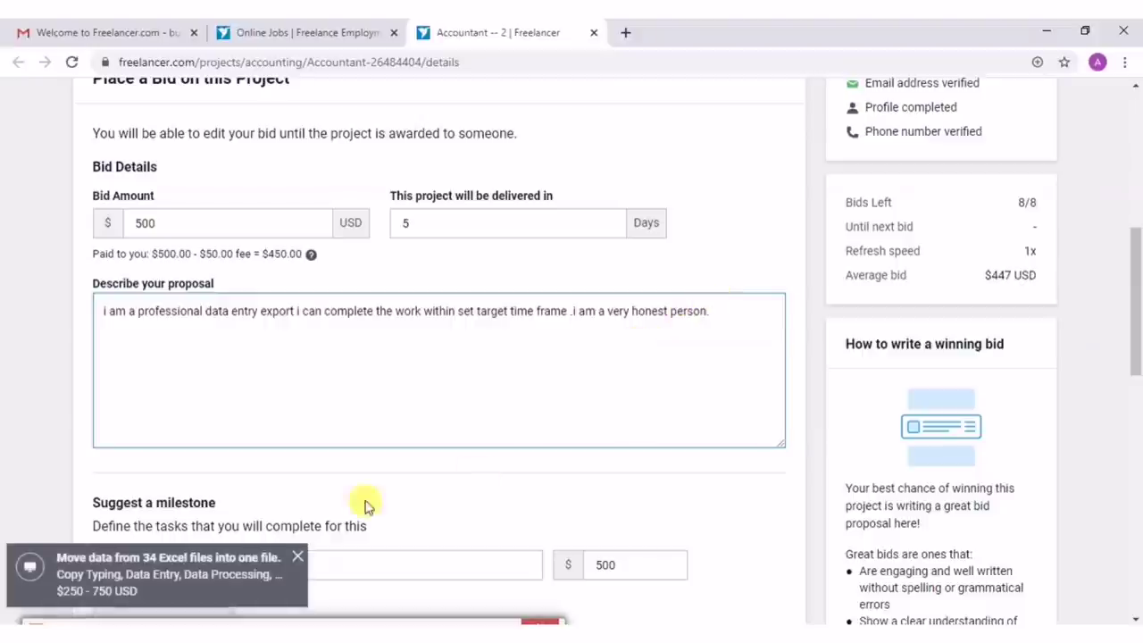
pyautogui.click(299, 560)
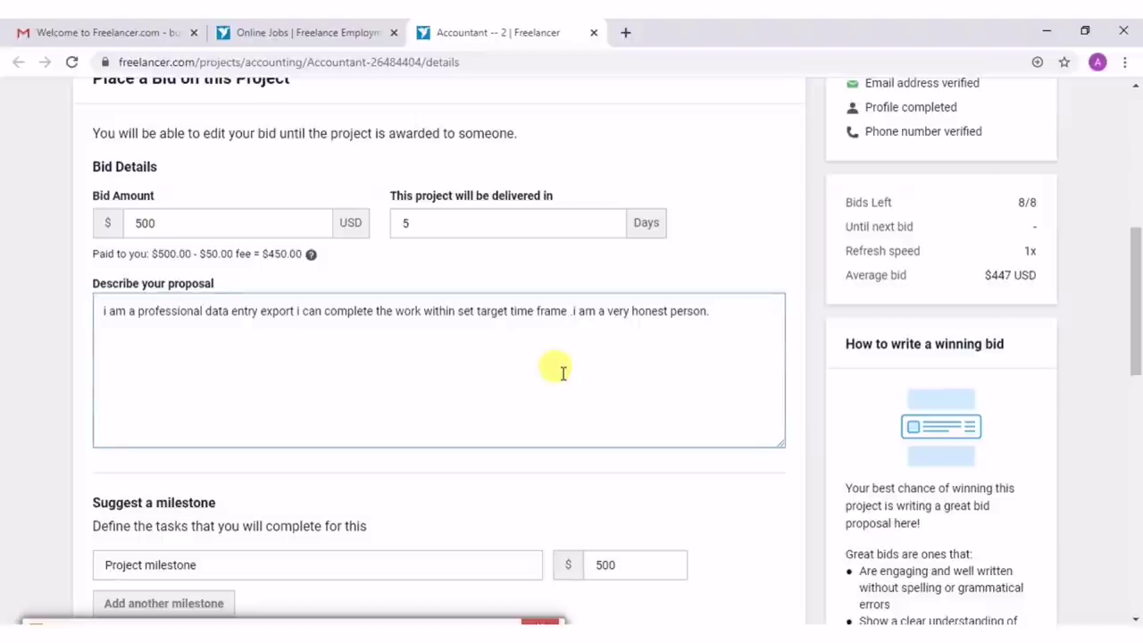
# Submit the $500, 5-day bid on the Accountant -- 2 project, skipping the optional upgrades.
pyautogui.scroll(-1, 562, 373)
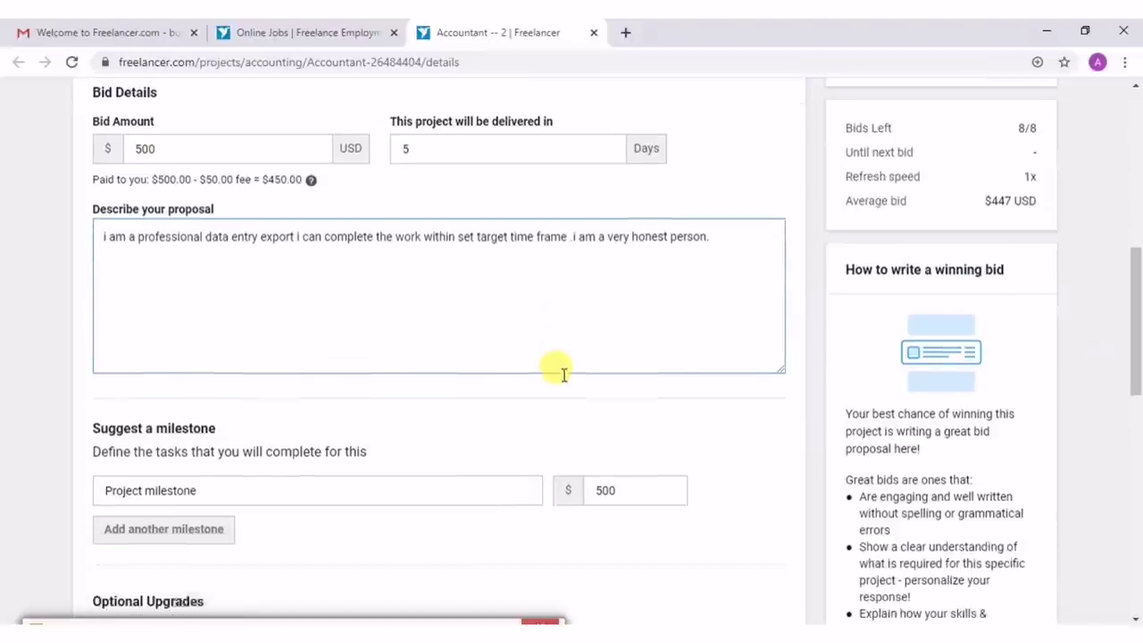
pyautogui.click(305, 328)
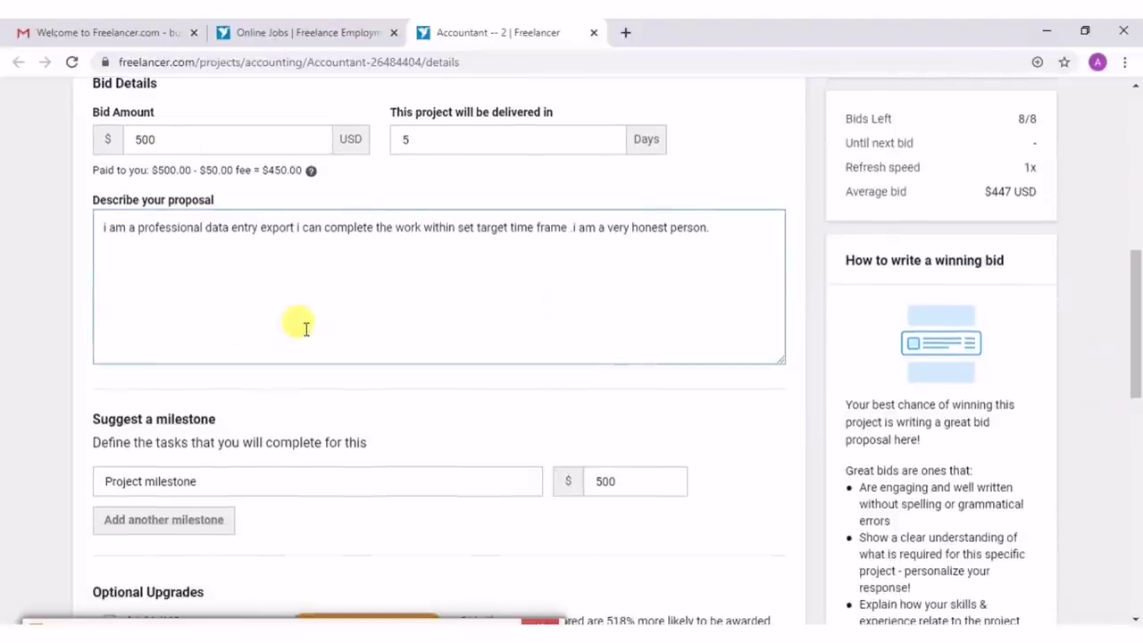
pyautogui.scroll(-1, 305, 329)
pyautogui.scroll(-1, 281, 331)
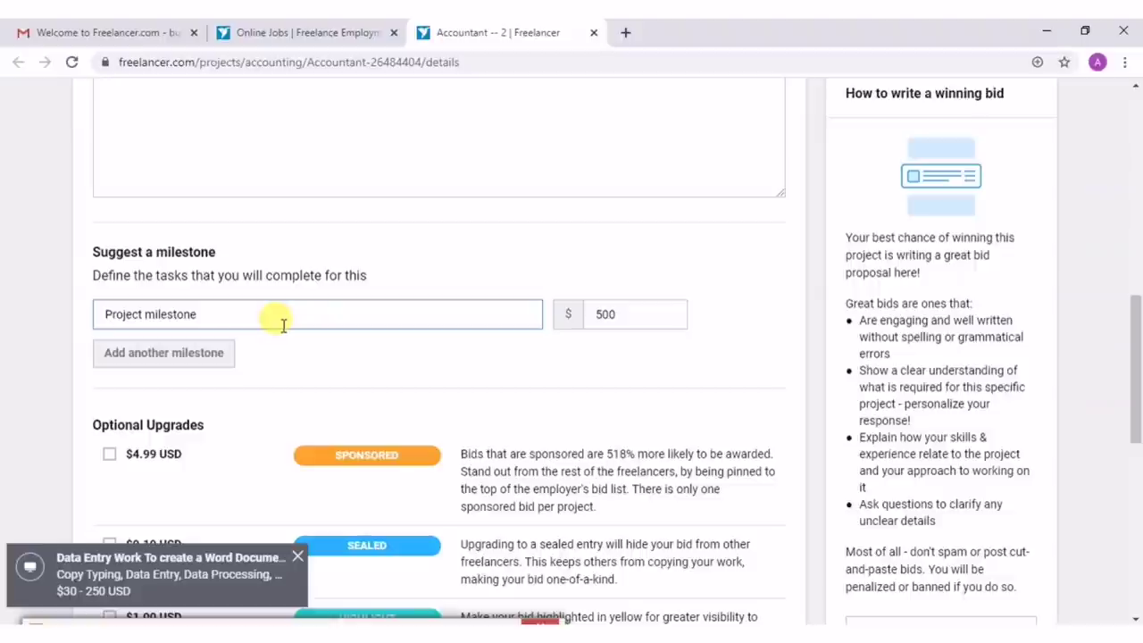
pyautogui.scroll(-2, 284, 333)
pyautogui.scroll(-3, 283, 332)
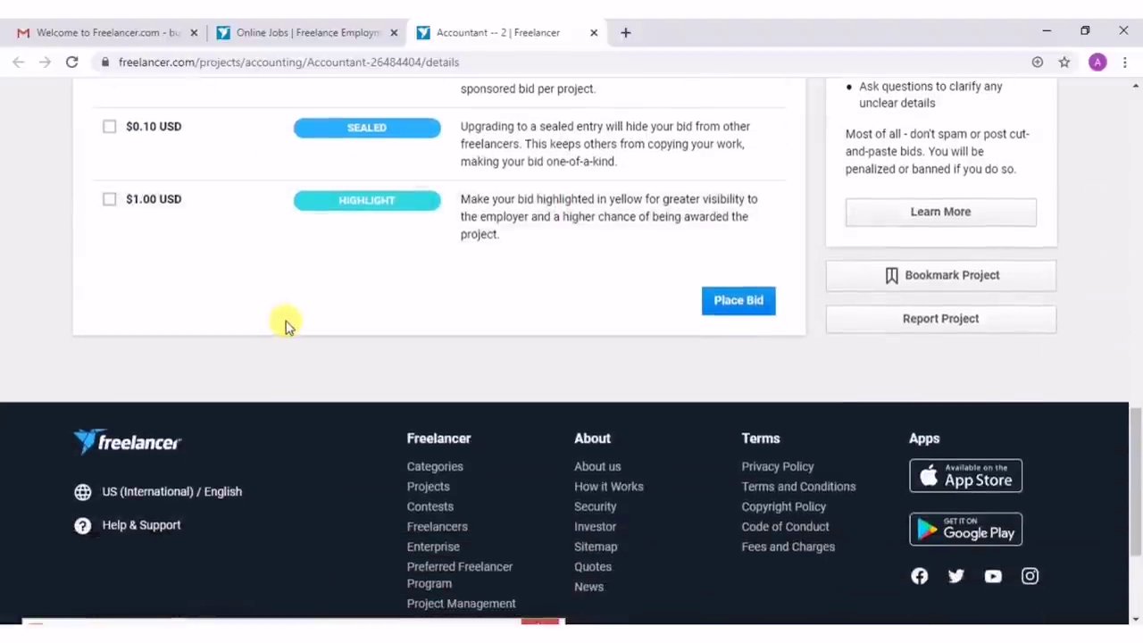
pyautogui.scroll(1, 521, 303)
pyautogui.scroll(3, 519, 304)
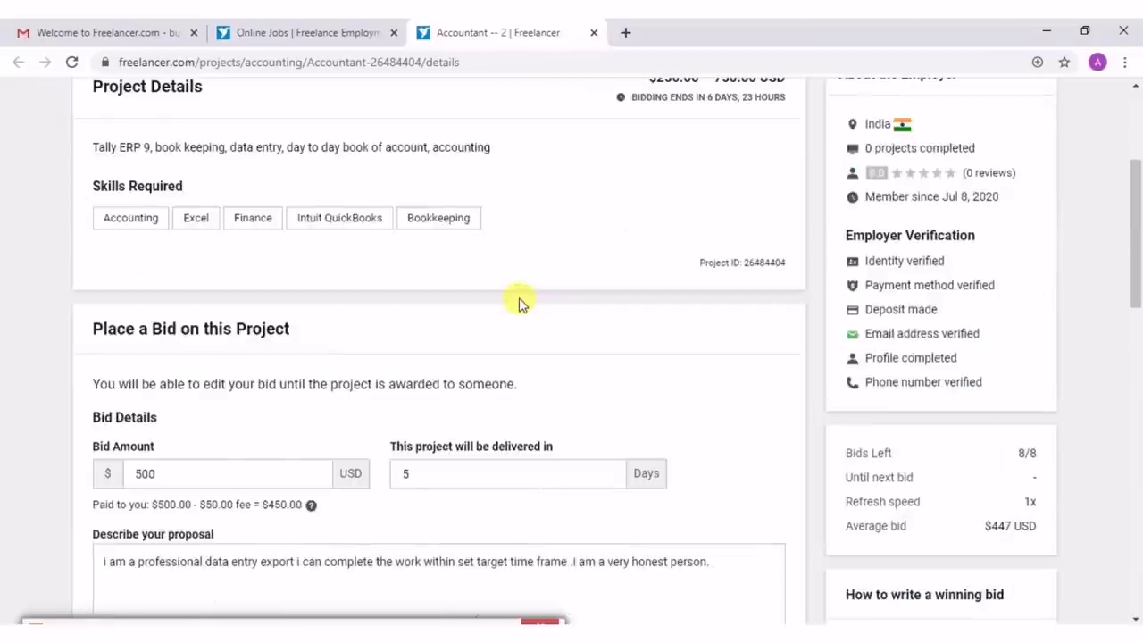
pyautogui.scroll(-10, 519, 303)
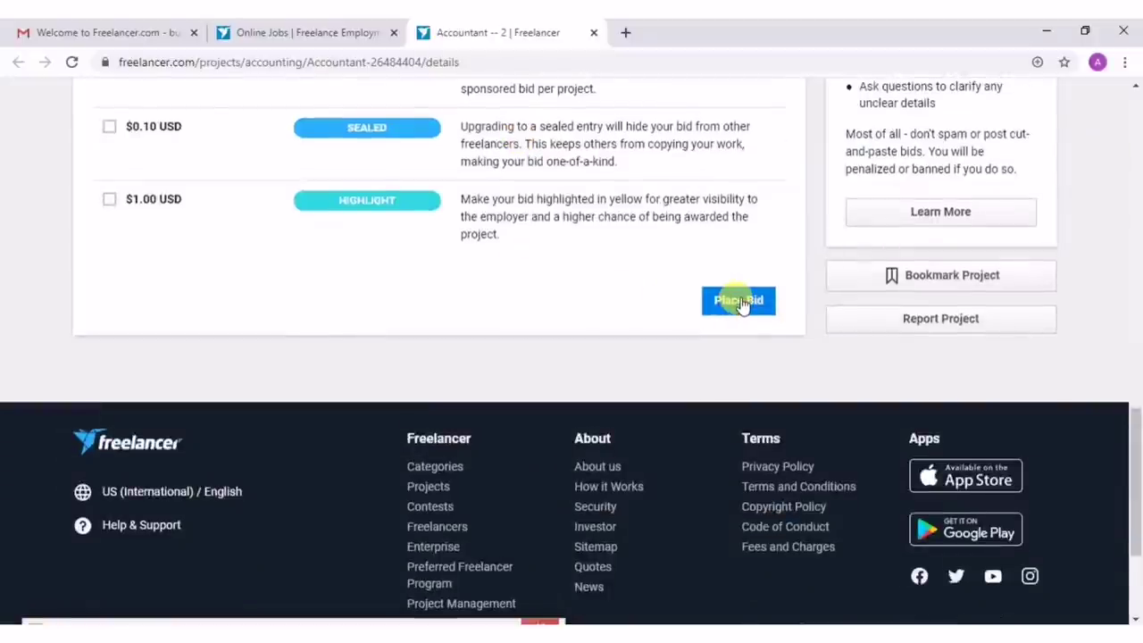
pyautogui.click(740, 302)
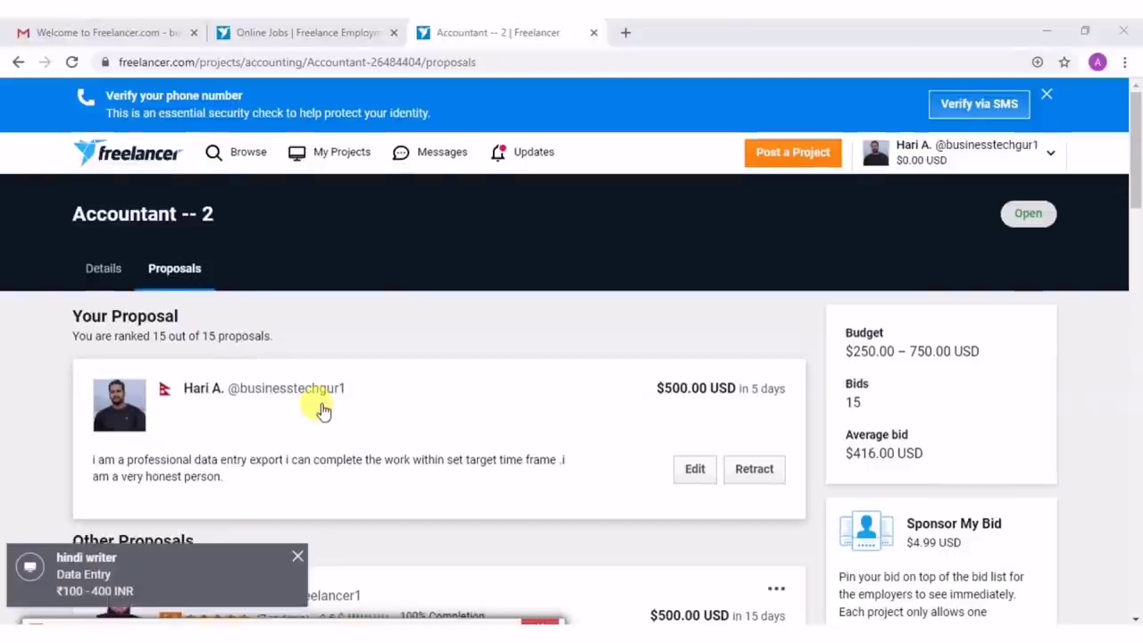
# Review your proposal and the competing bids of $500.00, $556.00 and $700.00.
pyautogui.scroll(-2, 323, 409)
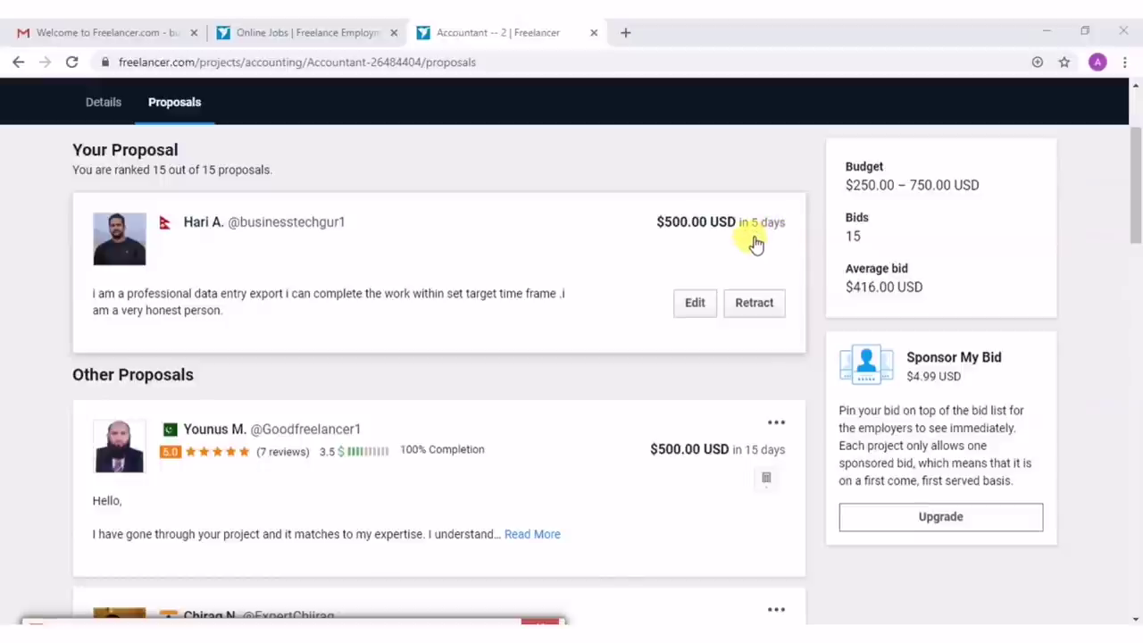
pyautogui.scroll(-2, 709, 408)
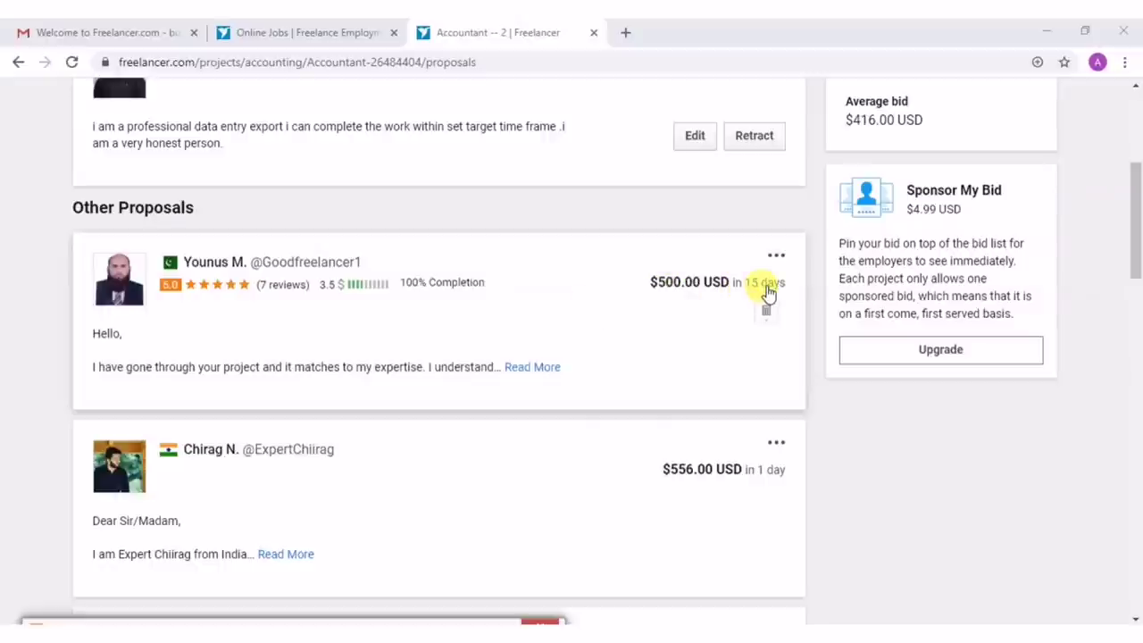
pyautogui.scroll(-1, 765, 294)
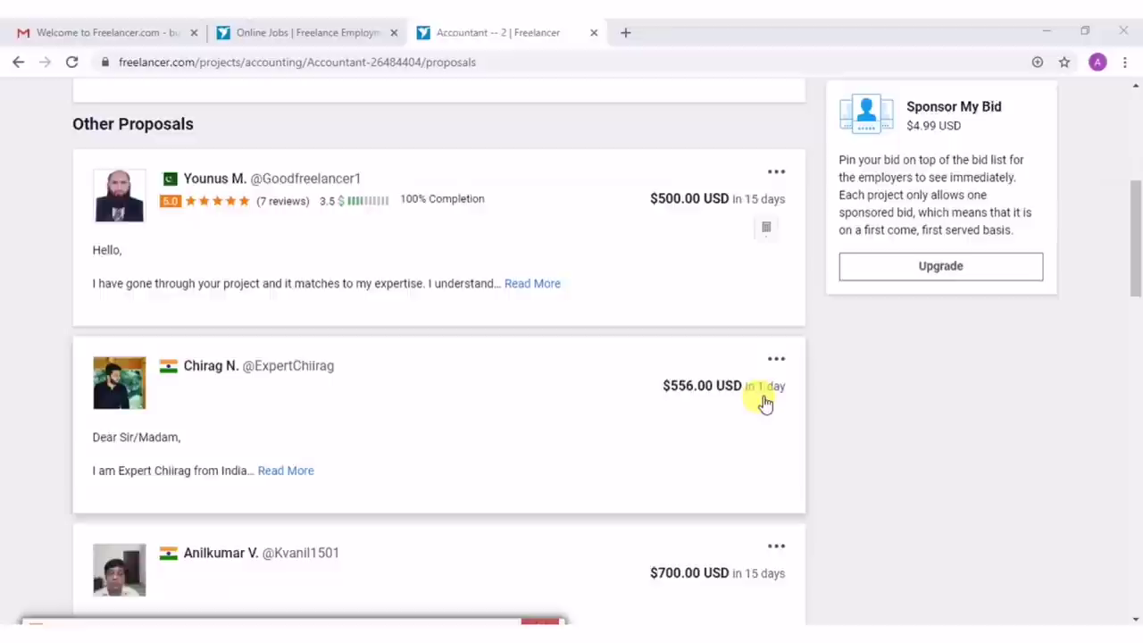
pyautogui.scroll(-2, 761, 403)
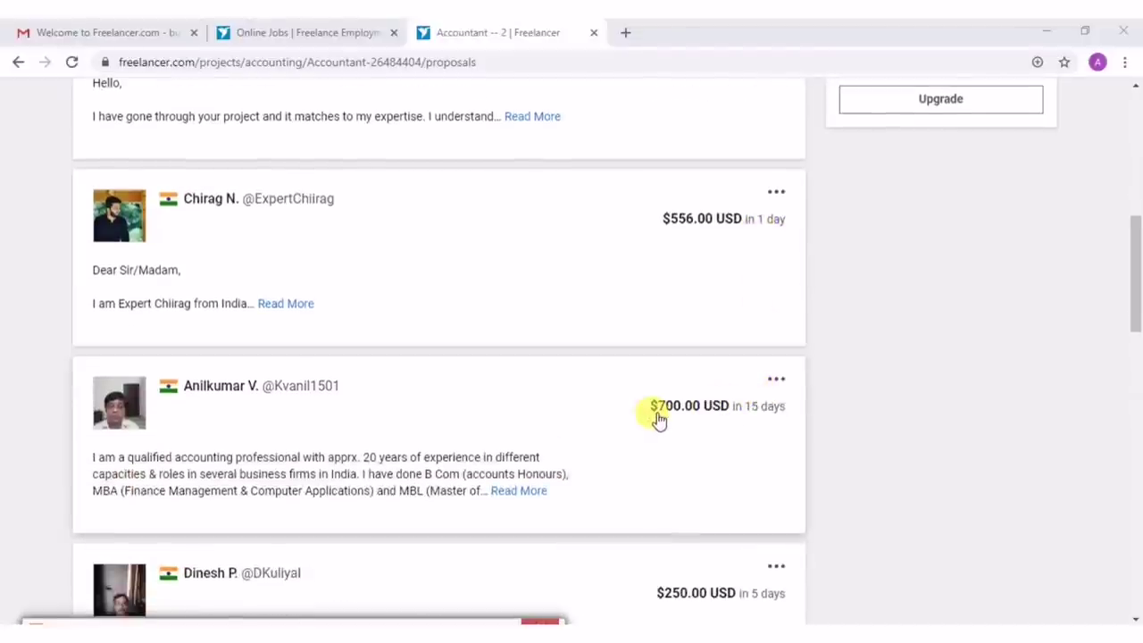
pyautogui.scroll(-2, 656, 417)
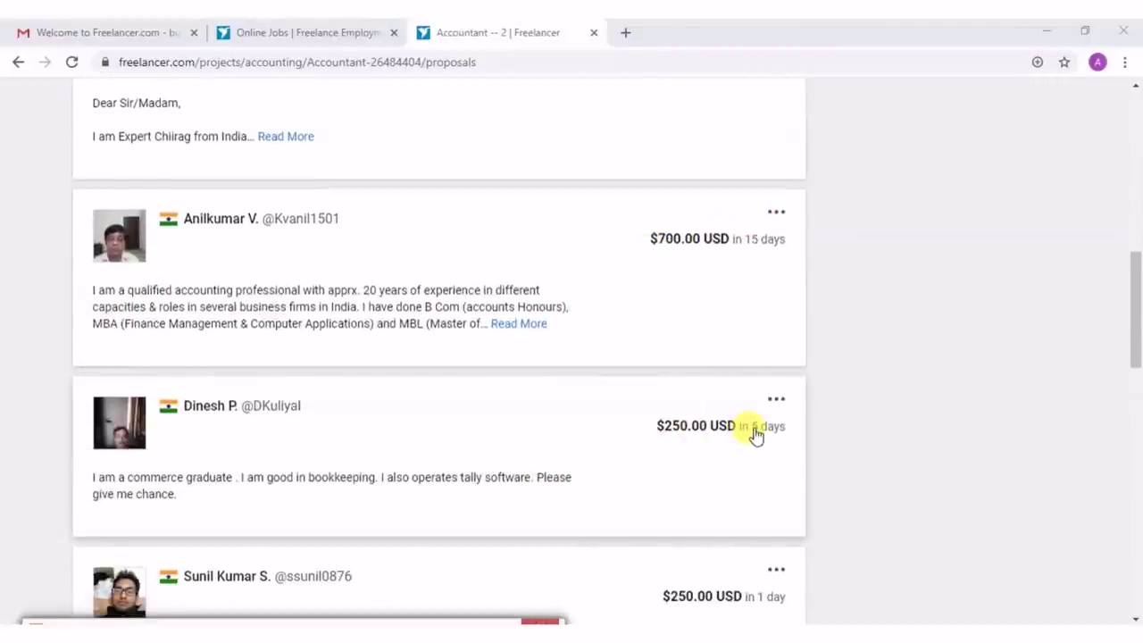
pyautogui.scroll(10, 755, 435)
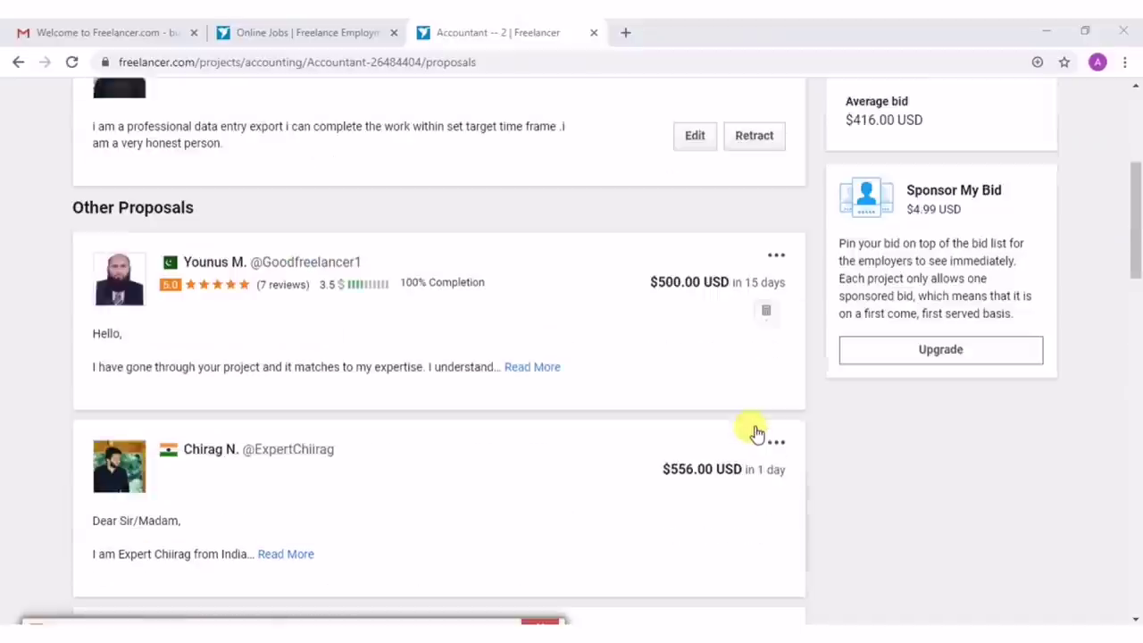
pyautogui.scroll(-5, 601, 402)
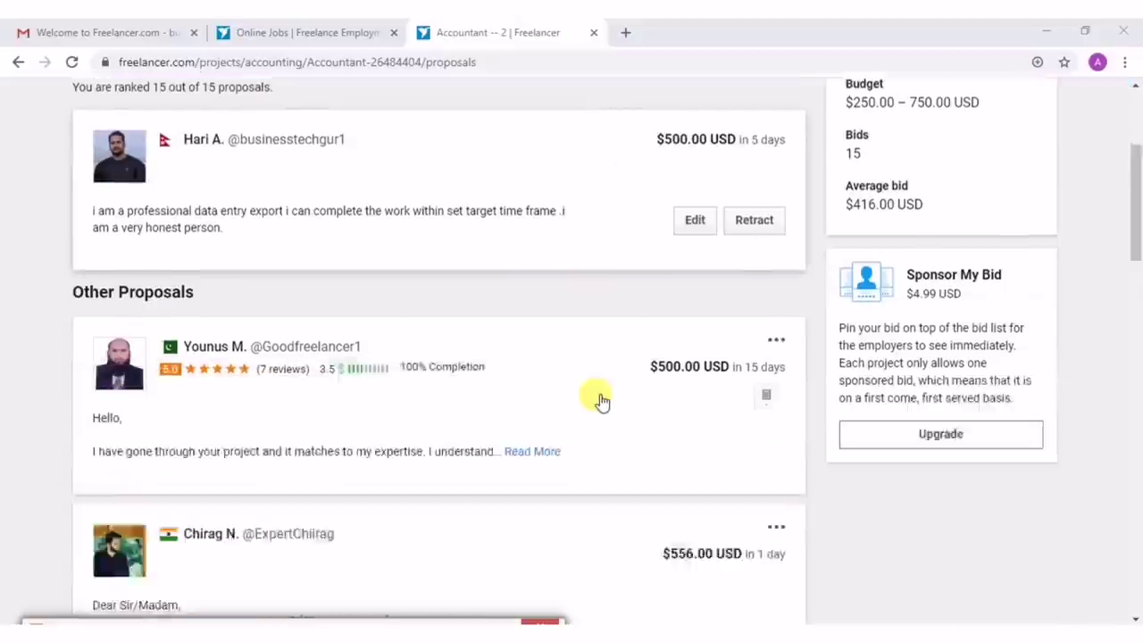
pyautogui.scroll(4, 601, 402)
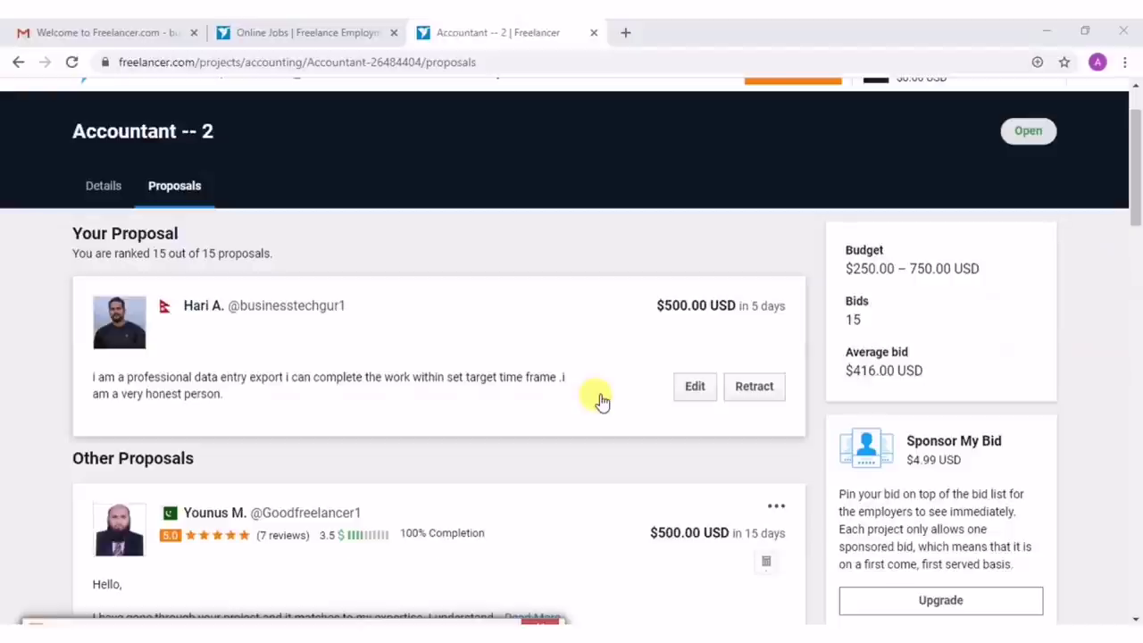
pyautogui.scroll(-4, 602, 402)
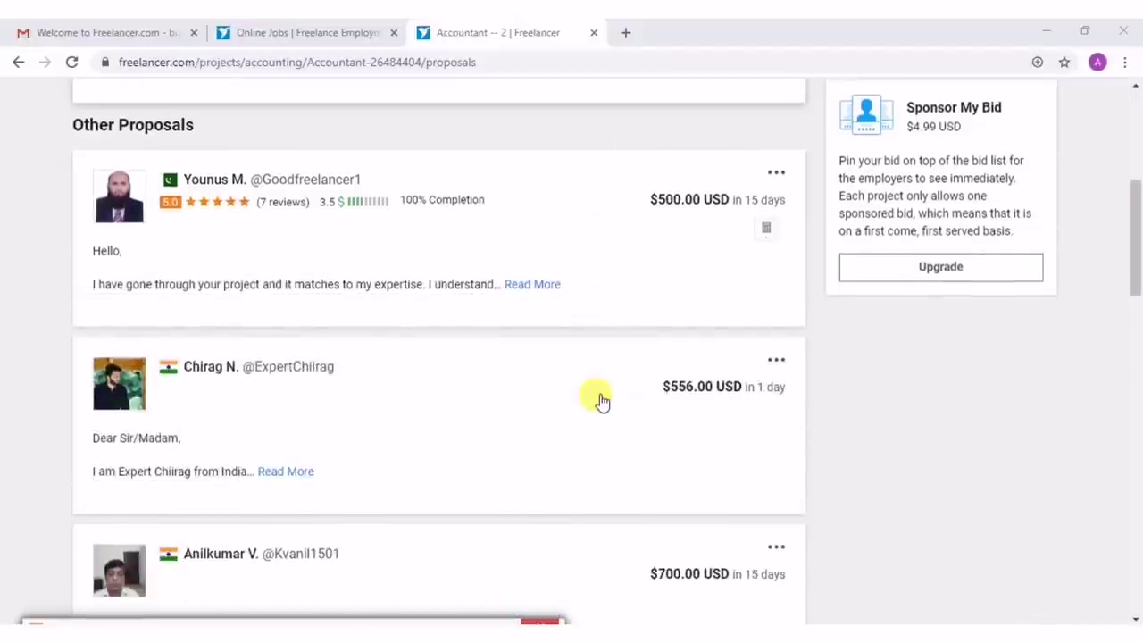
pyautogui.scroll(5, 602, 402)
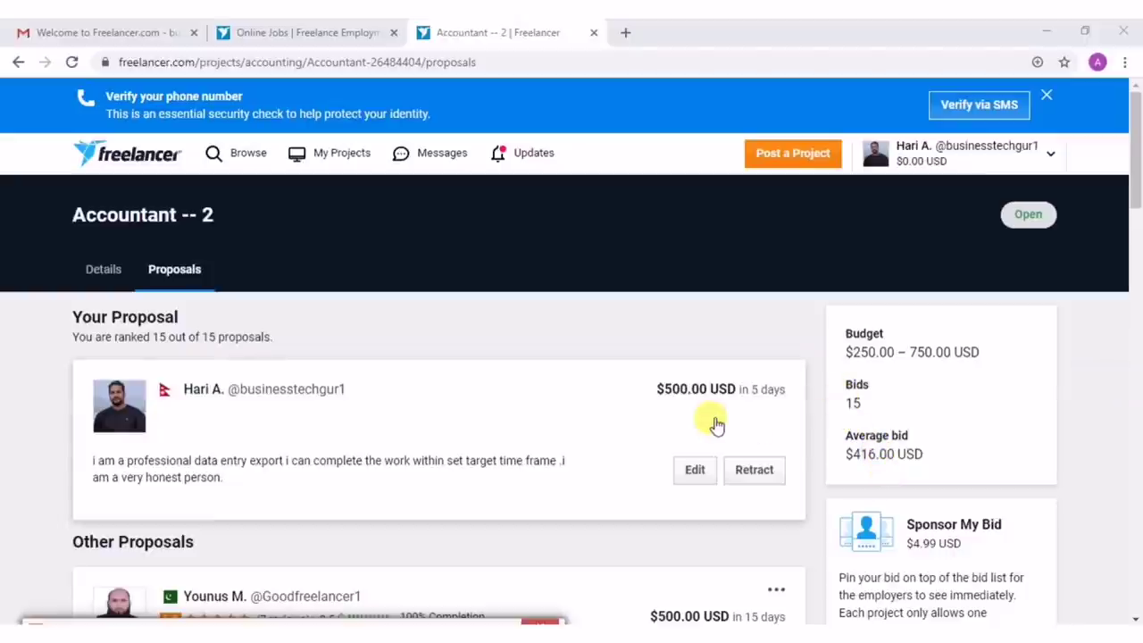
pyautogui.scroll(-4, 717, 426)
pyautogui.scroll(-15, 717, 426)
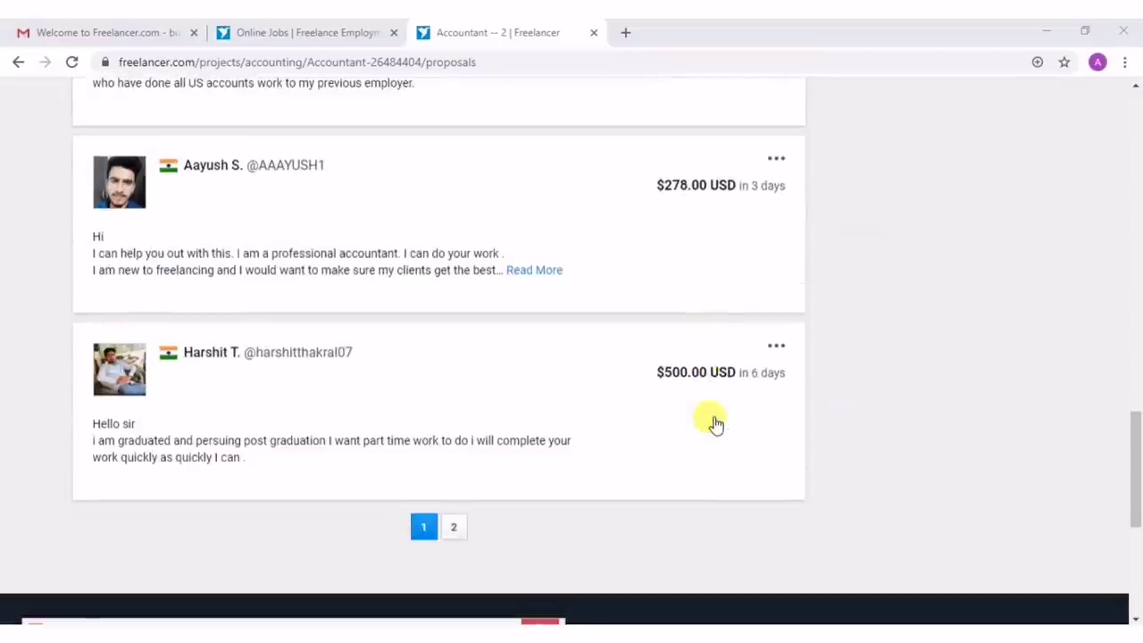
pyautogui.scroll(20, 716, 424)
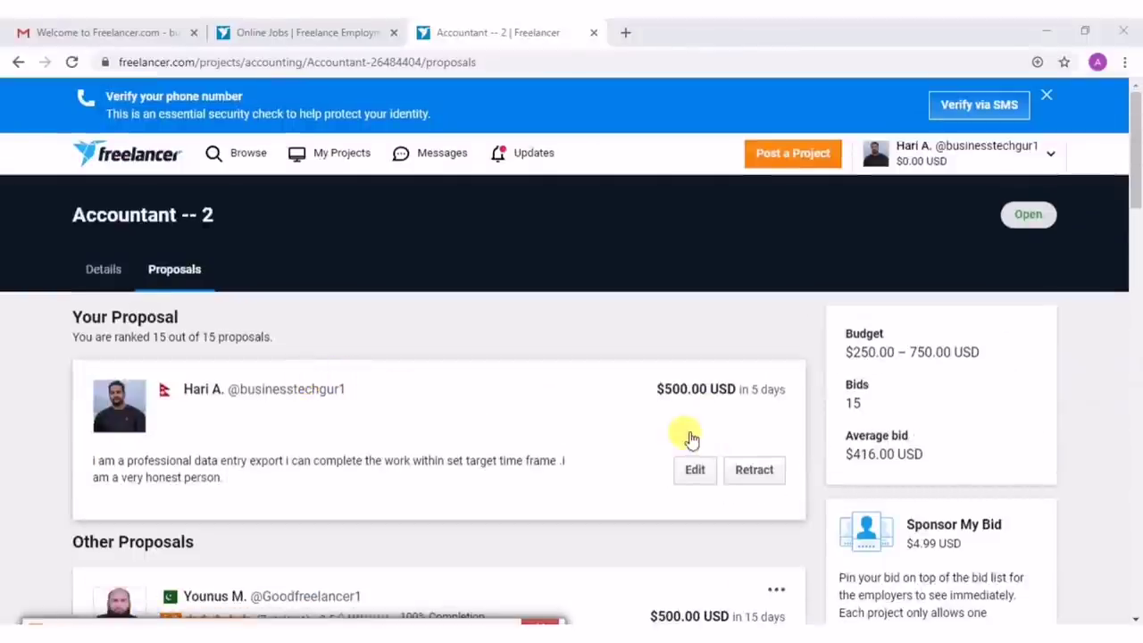
pyautogui.scroll(-3, 684, 455)
pyautogui.scroll(1, 686, 455)
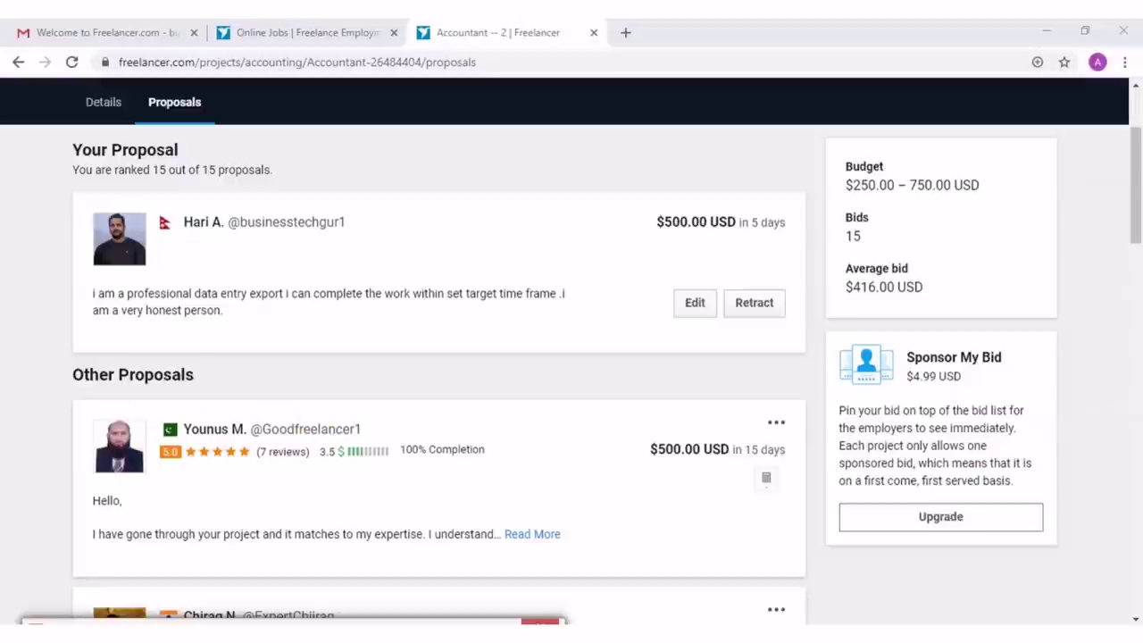
pyautogui.scroll(2, 242, 524)
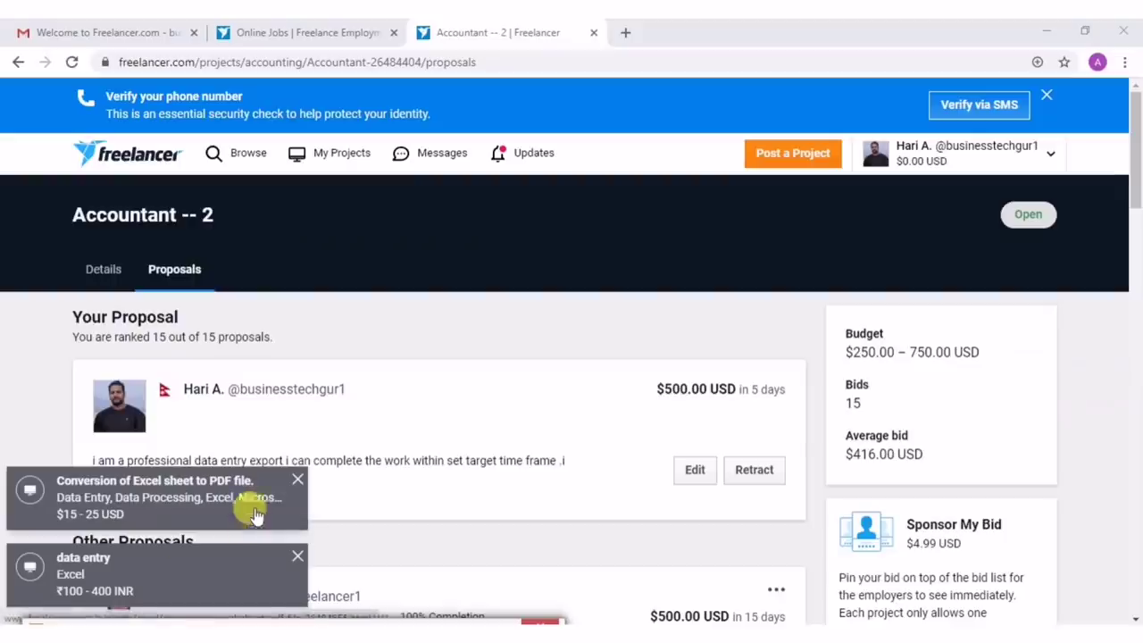
pyautogui.click(297, 482)
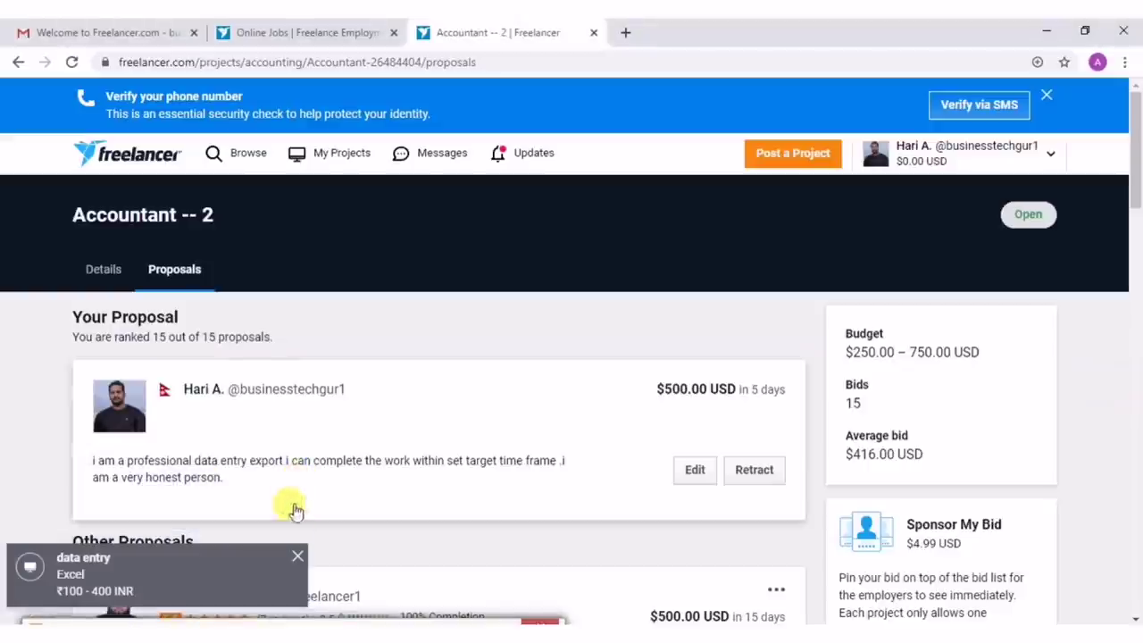
pyautogui.click(298, 559)
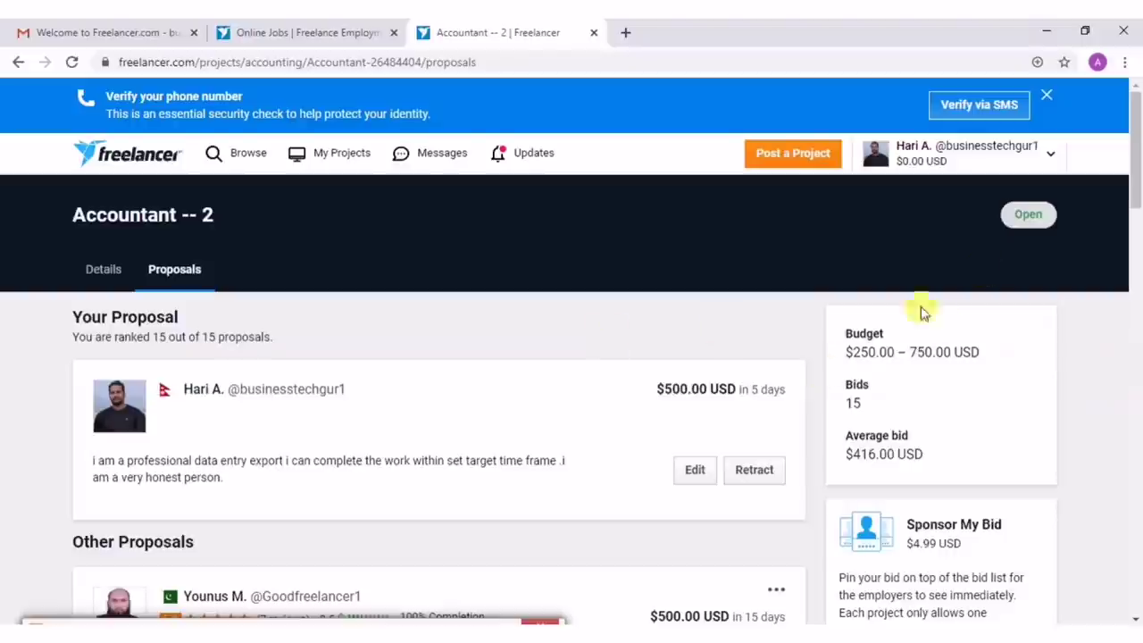
pyautogui.scroll(-3, 875, 395)
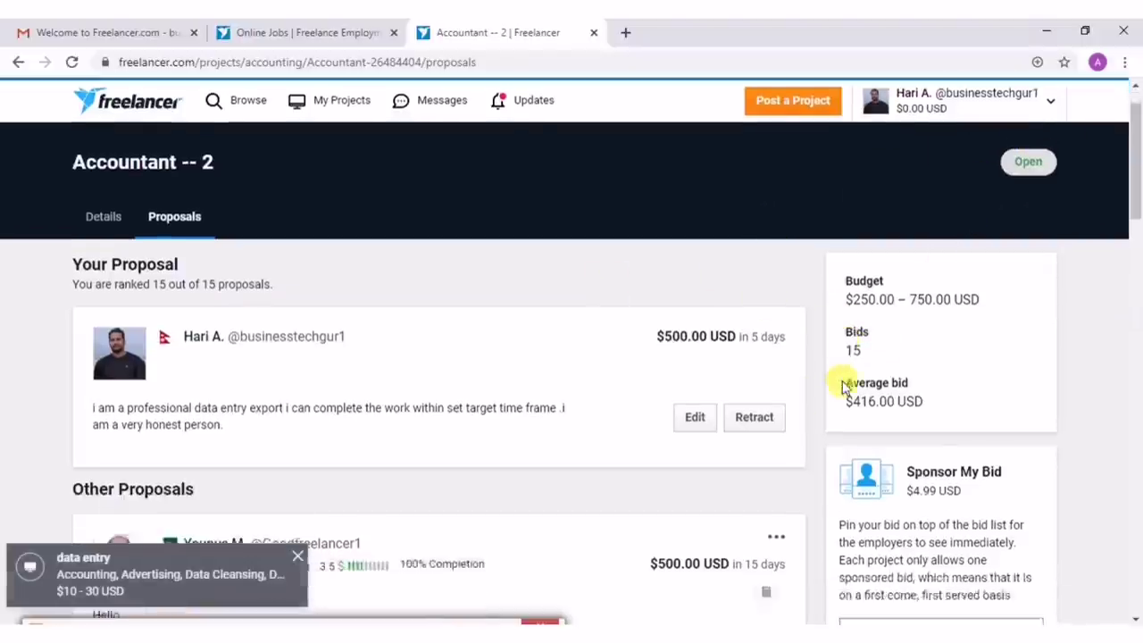
pyautogui.click(298, 556)
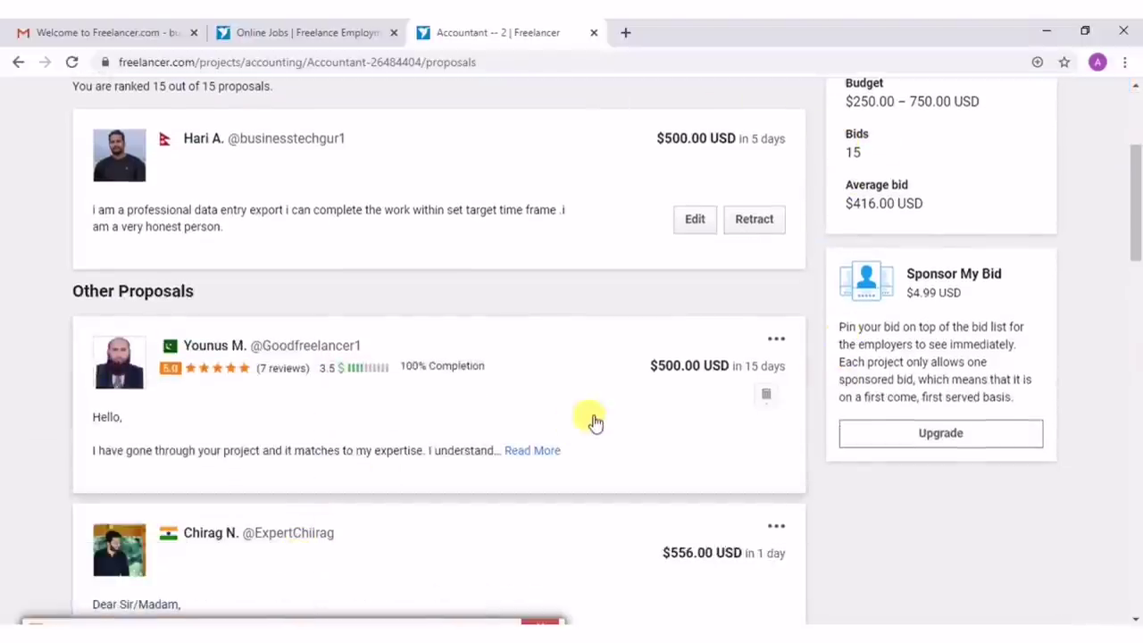
pyautogui.scroll(3, 592, 421)
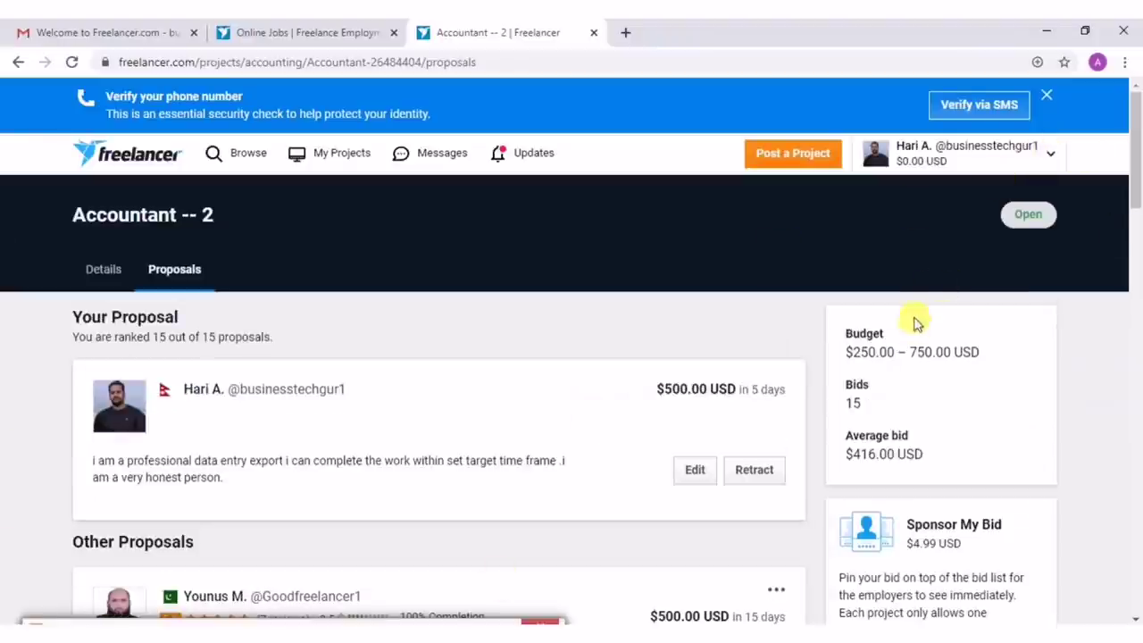
# Open Withdraw Funds under Finances in the account dropdown.
pyautogui.click(1045, 159)
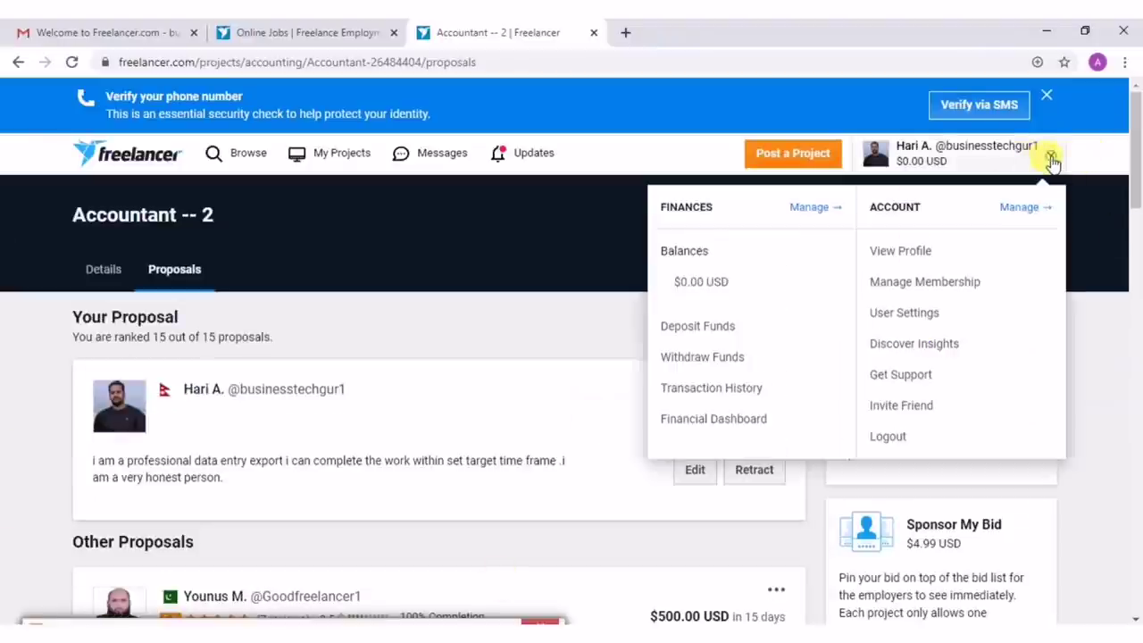
pyautogui.click(702, 358)
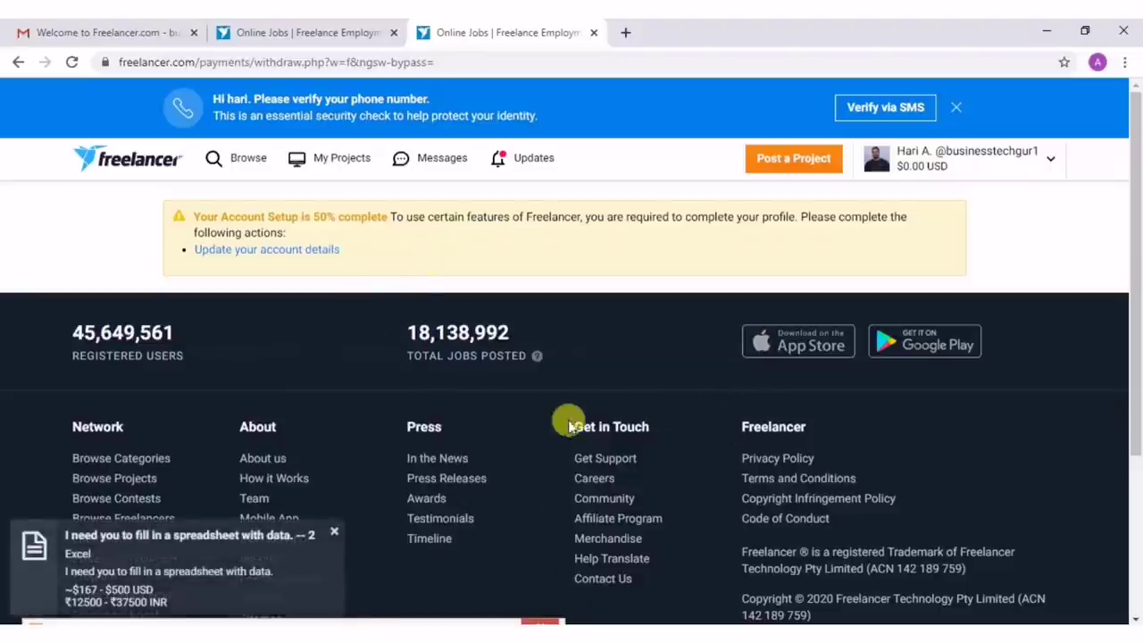
pyautogui.click(334, 532)
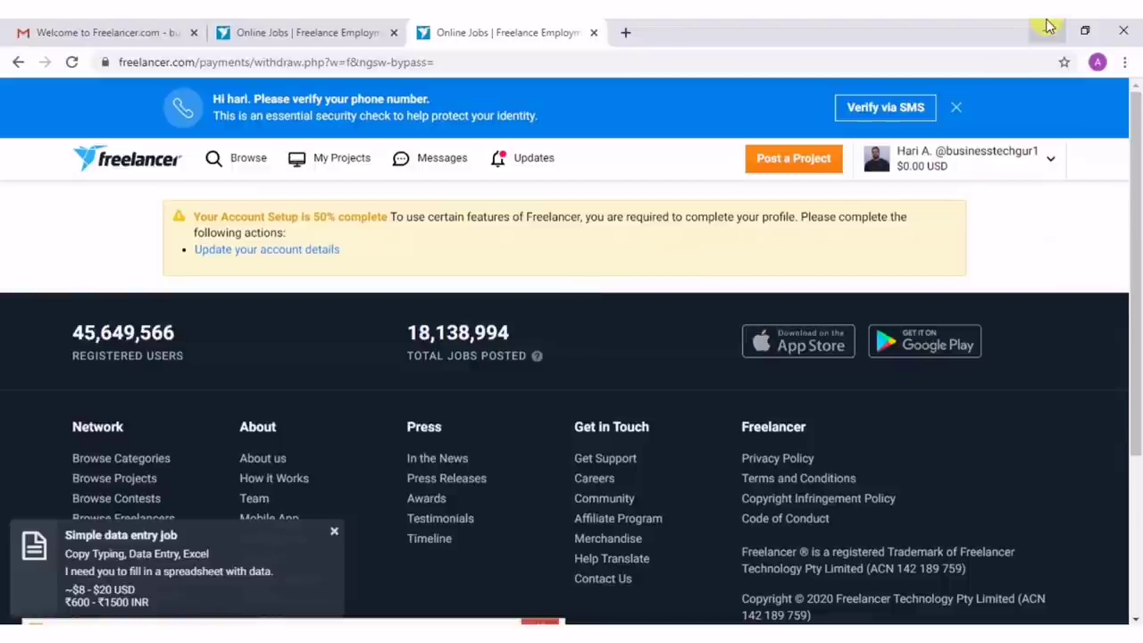
pyautogui.click(334, 532)
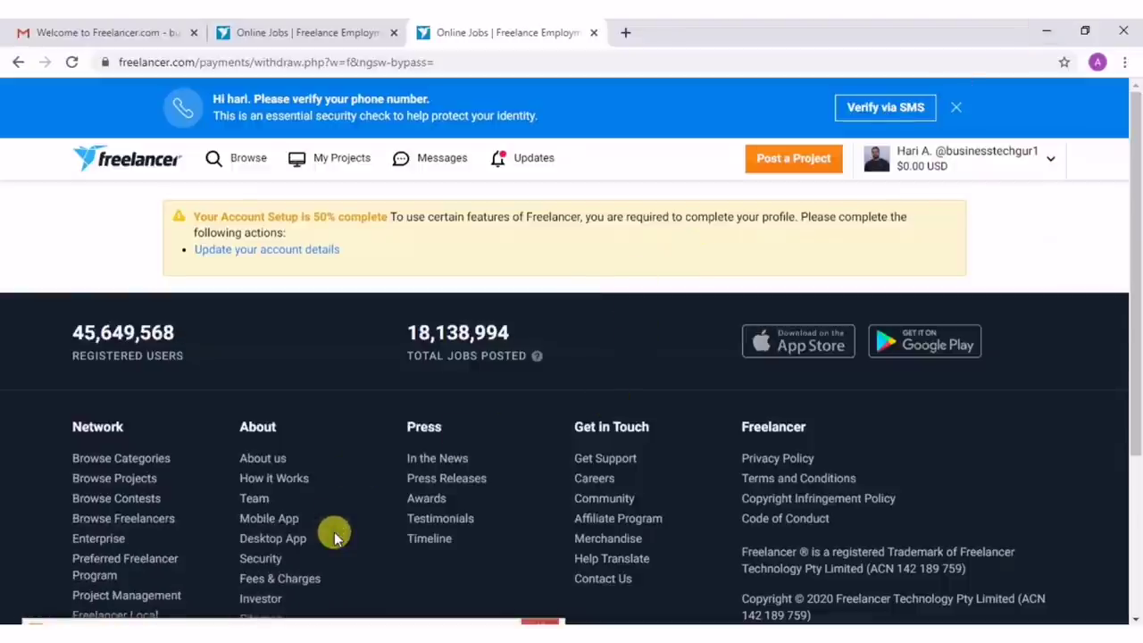